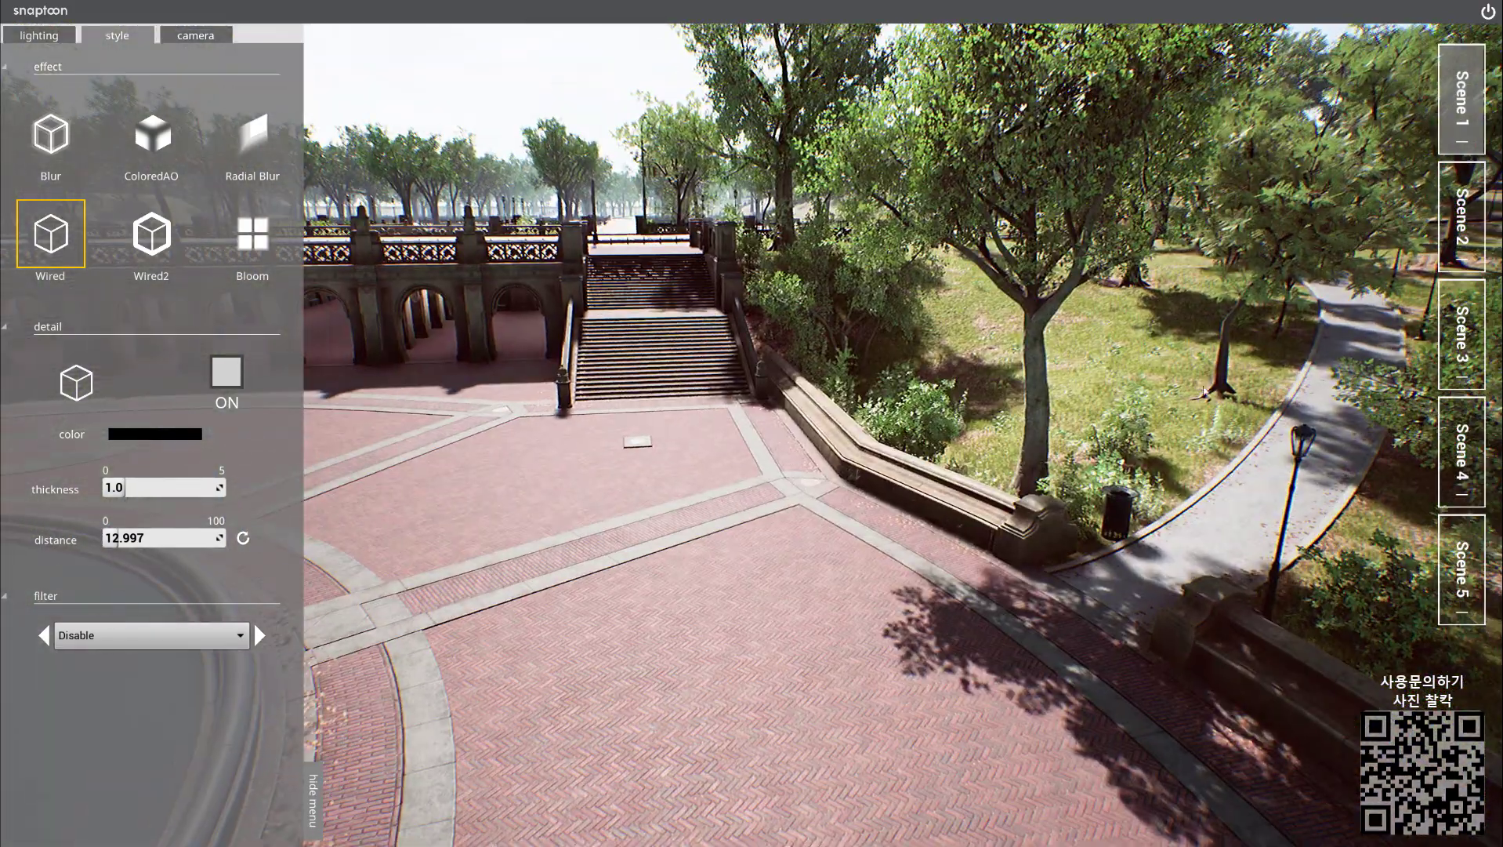
Preview the park scenes: fountain plaza, tree-lined path, benches plaza, baseball fence and stair terrace.
click(1465, 217)
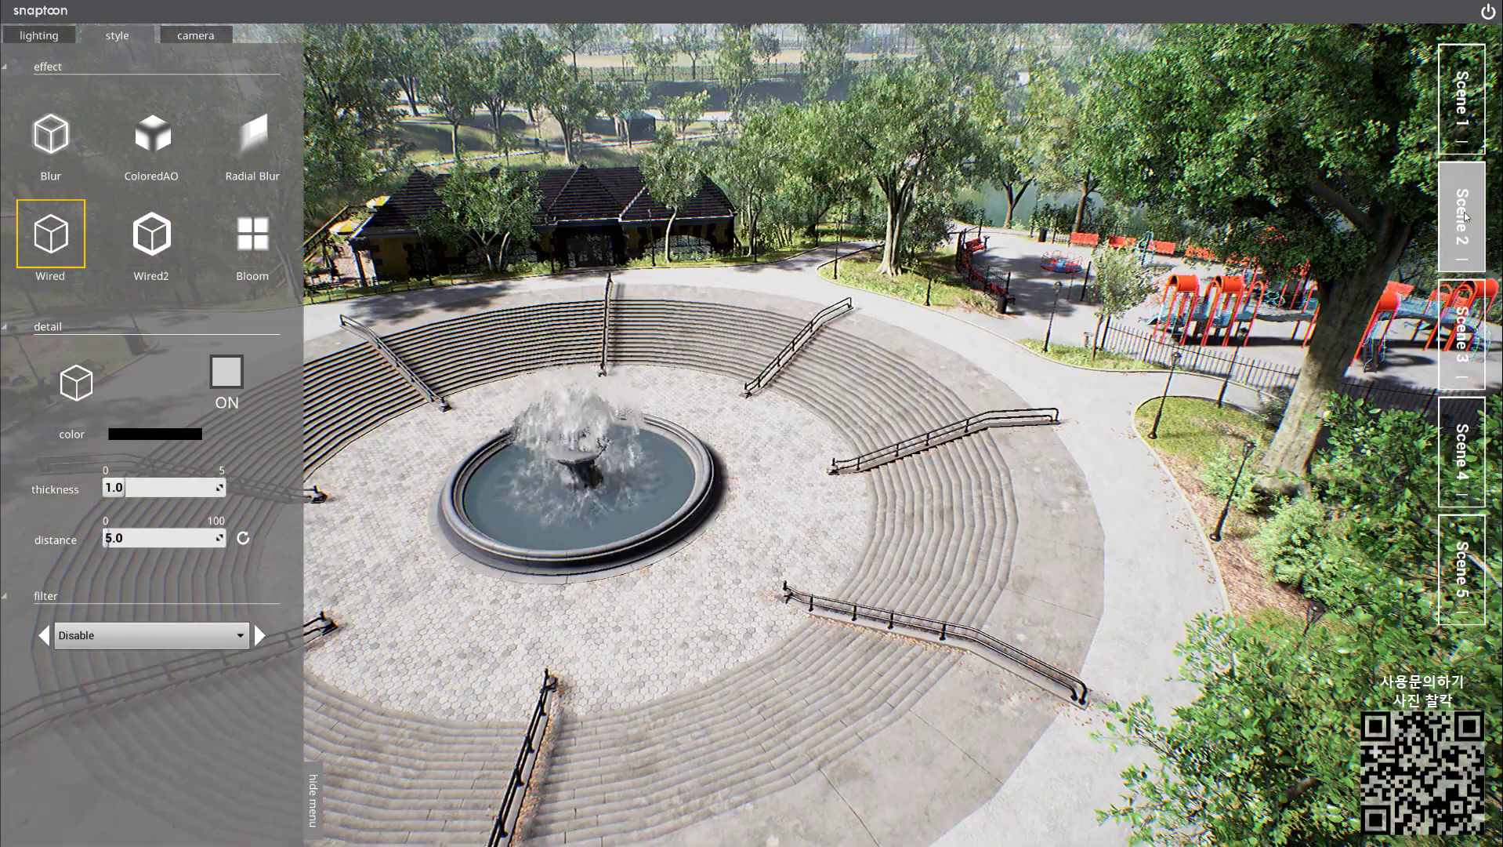
click(1471, 335)
click(1459, 444)
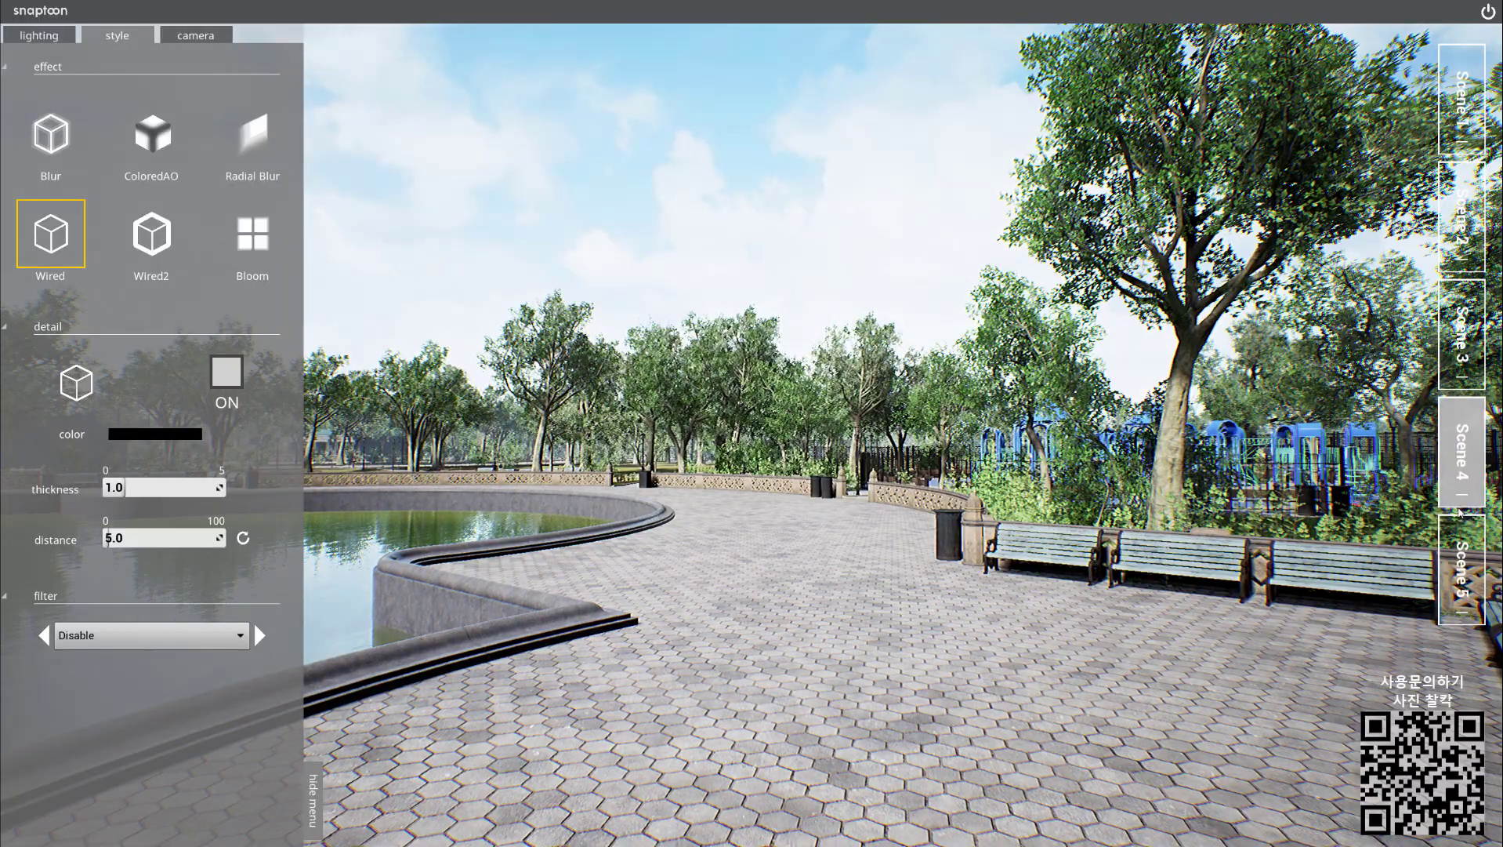
click(1460, 563)
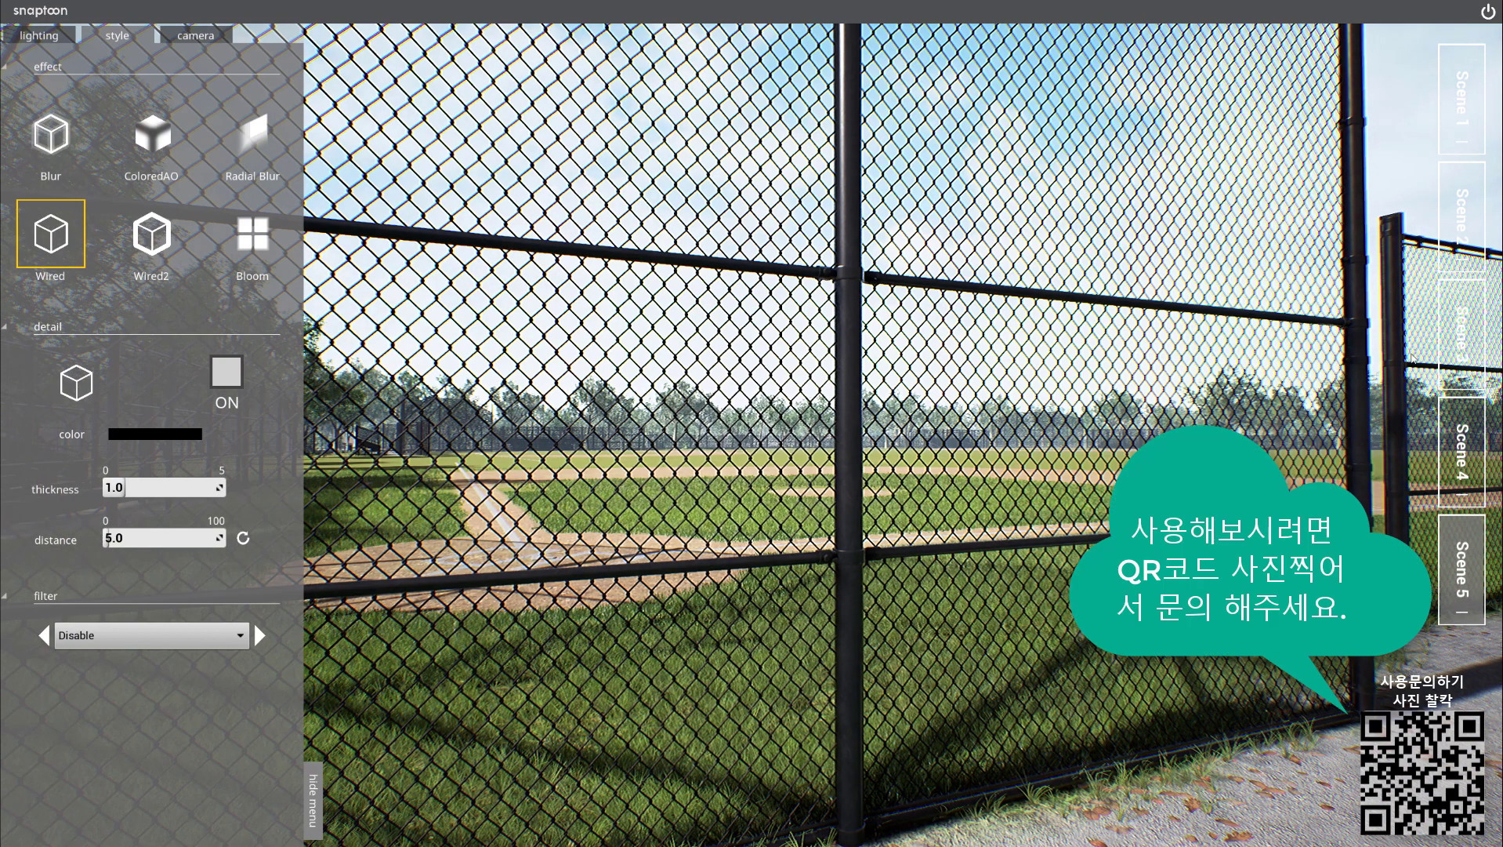
click(1433, 153)
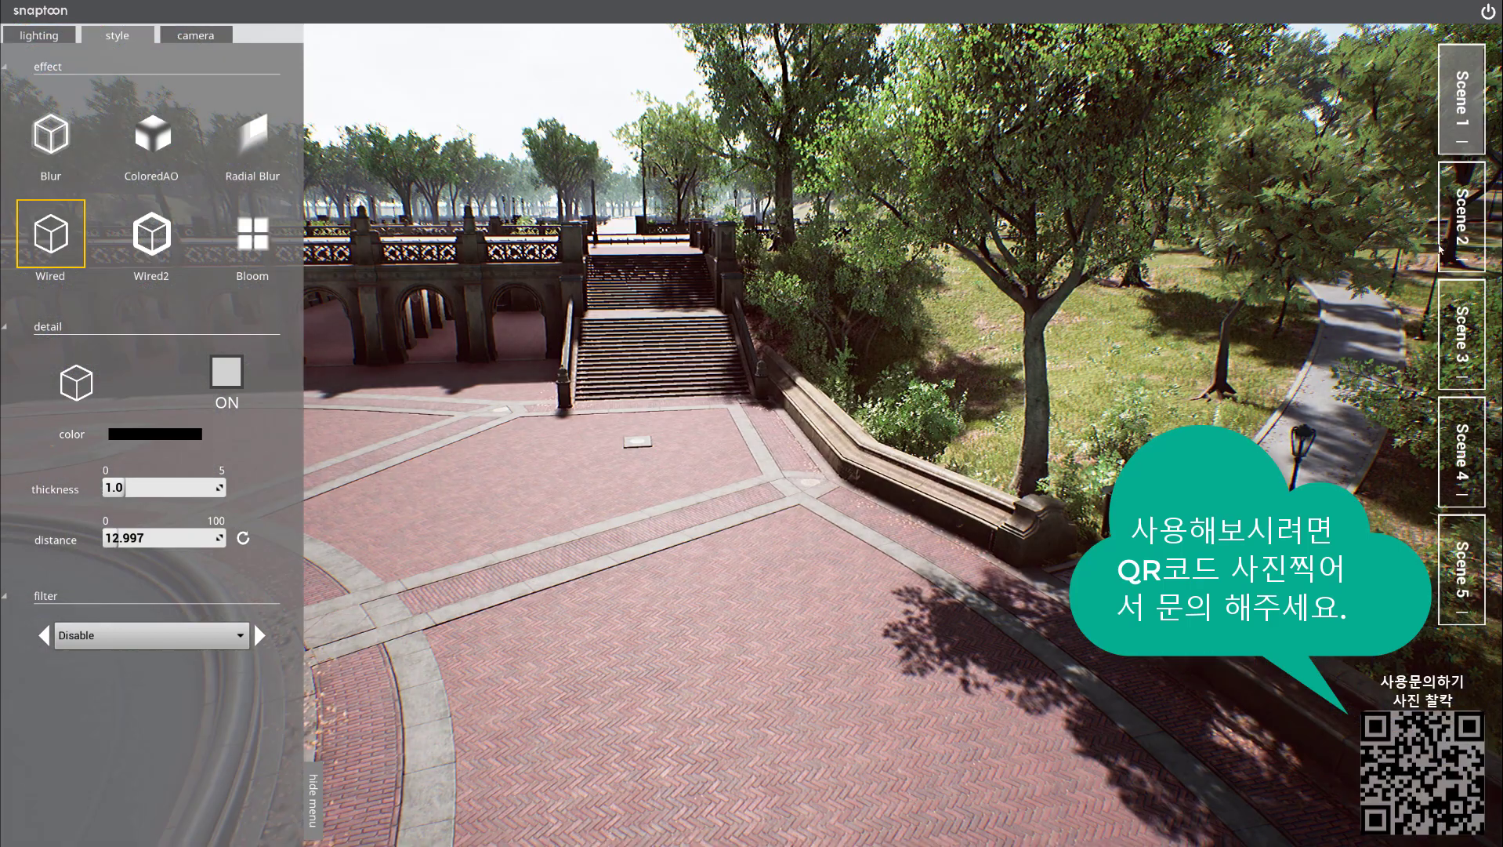
Cycle through the scenes again, return to Scene 1 and switch on Wired outlines at thickness 1.0.
click(1464, 329)
click(1461, 459)
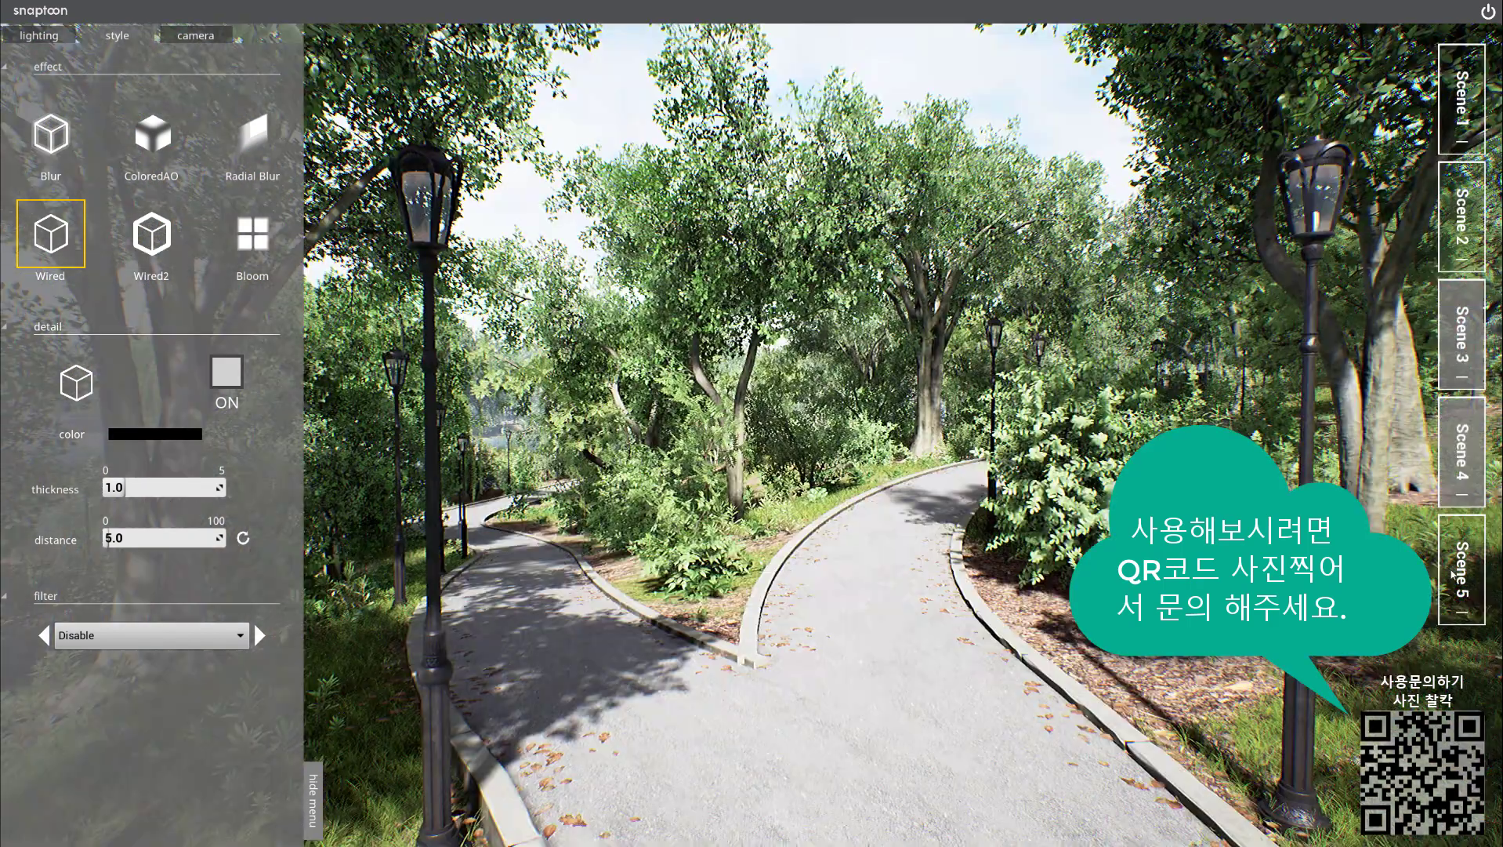
click(1454, 575)
click(1474, 200)
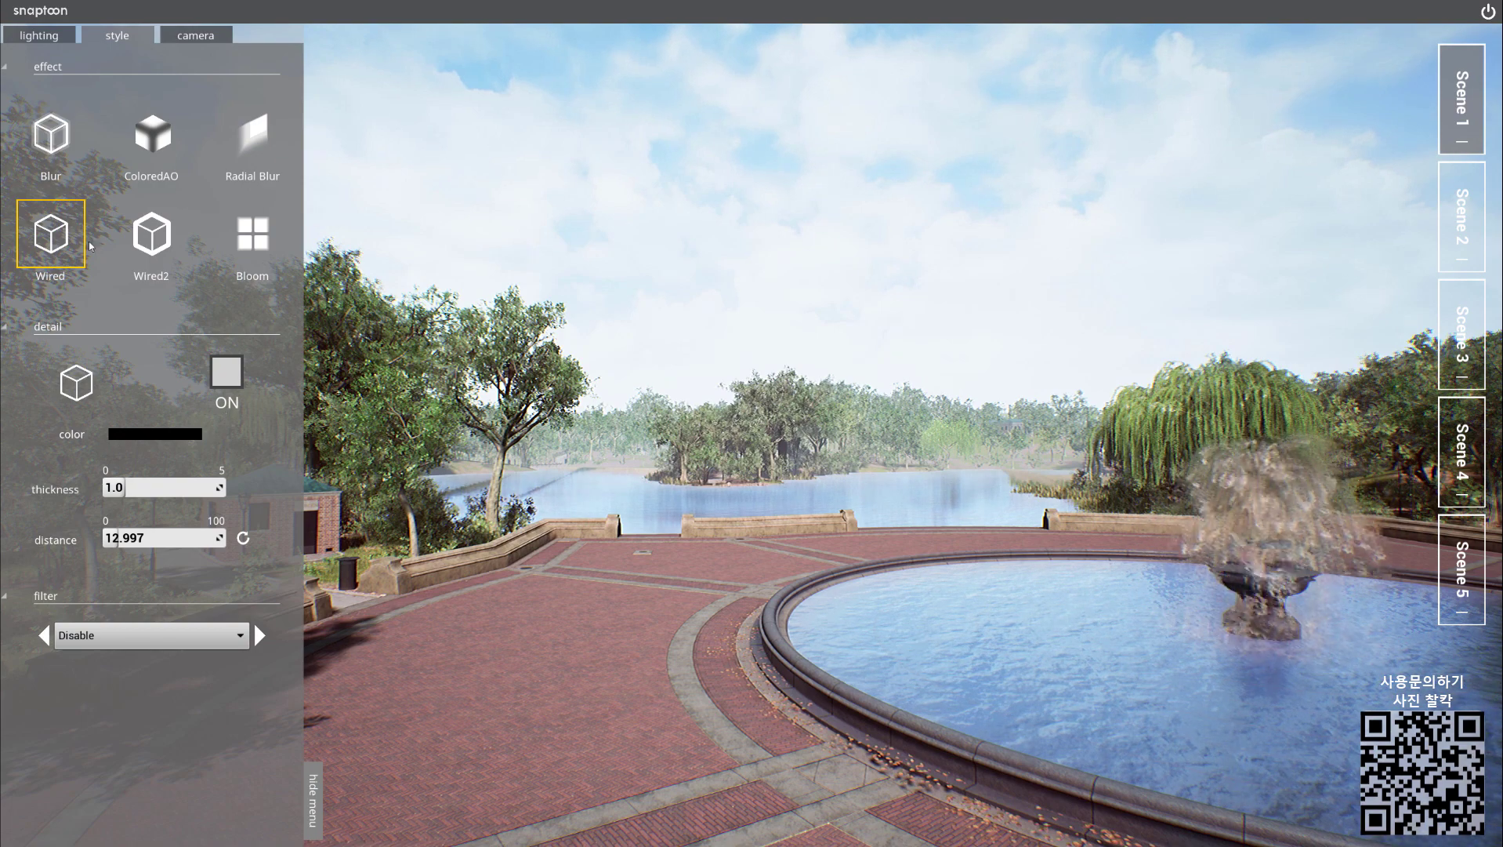
click(222, 375)
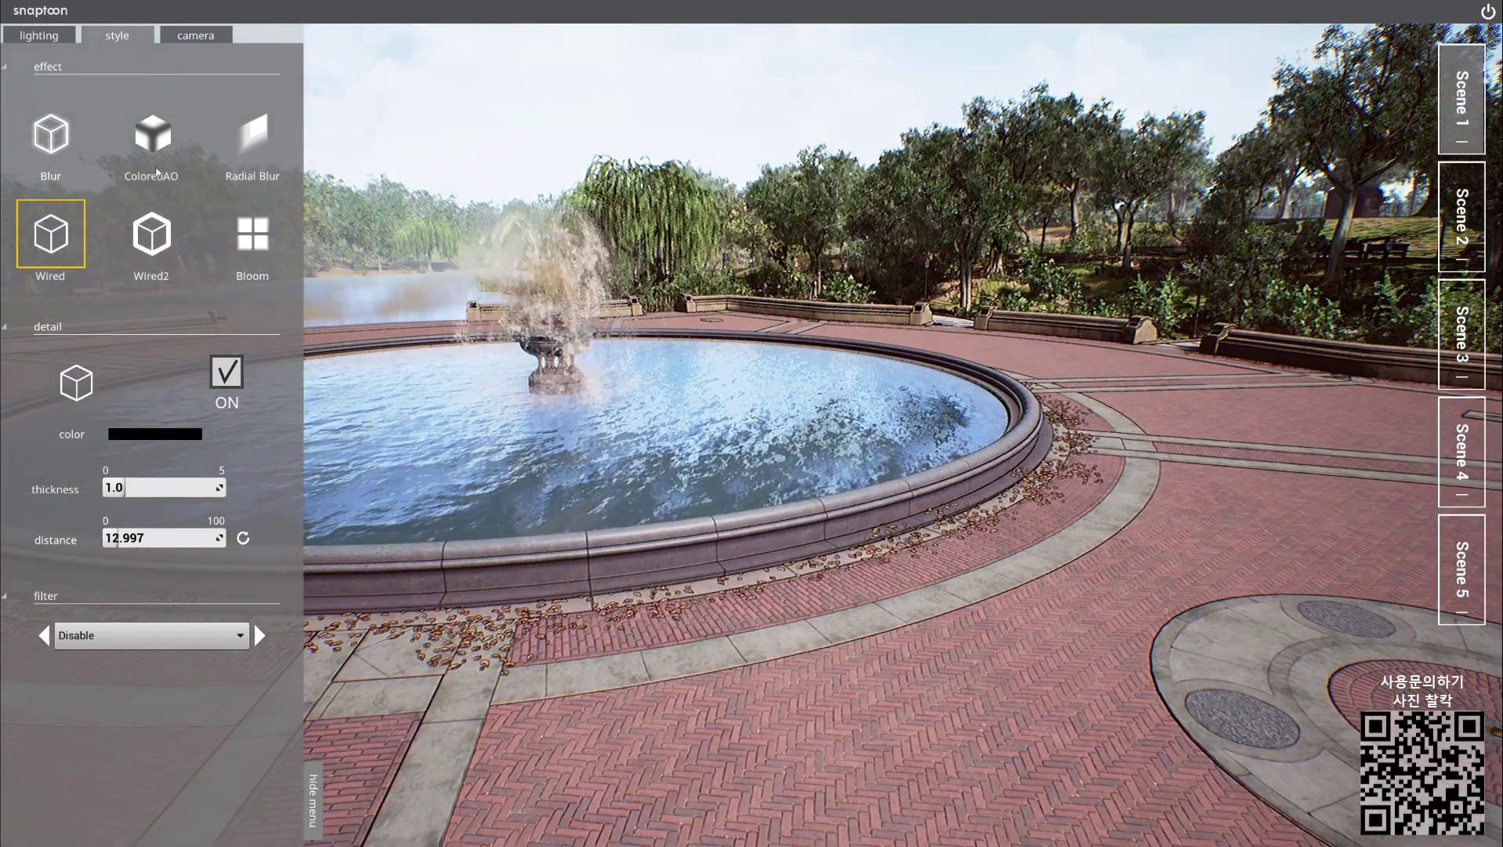
Switch on ColoredAO at strength 0.1 and set its occlusion colour to red FF443D, after trying lavender.
click(152, 137)
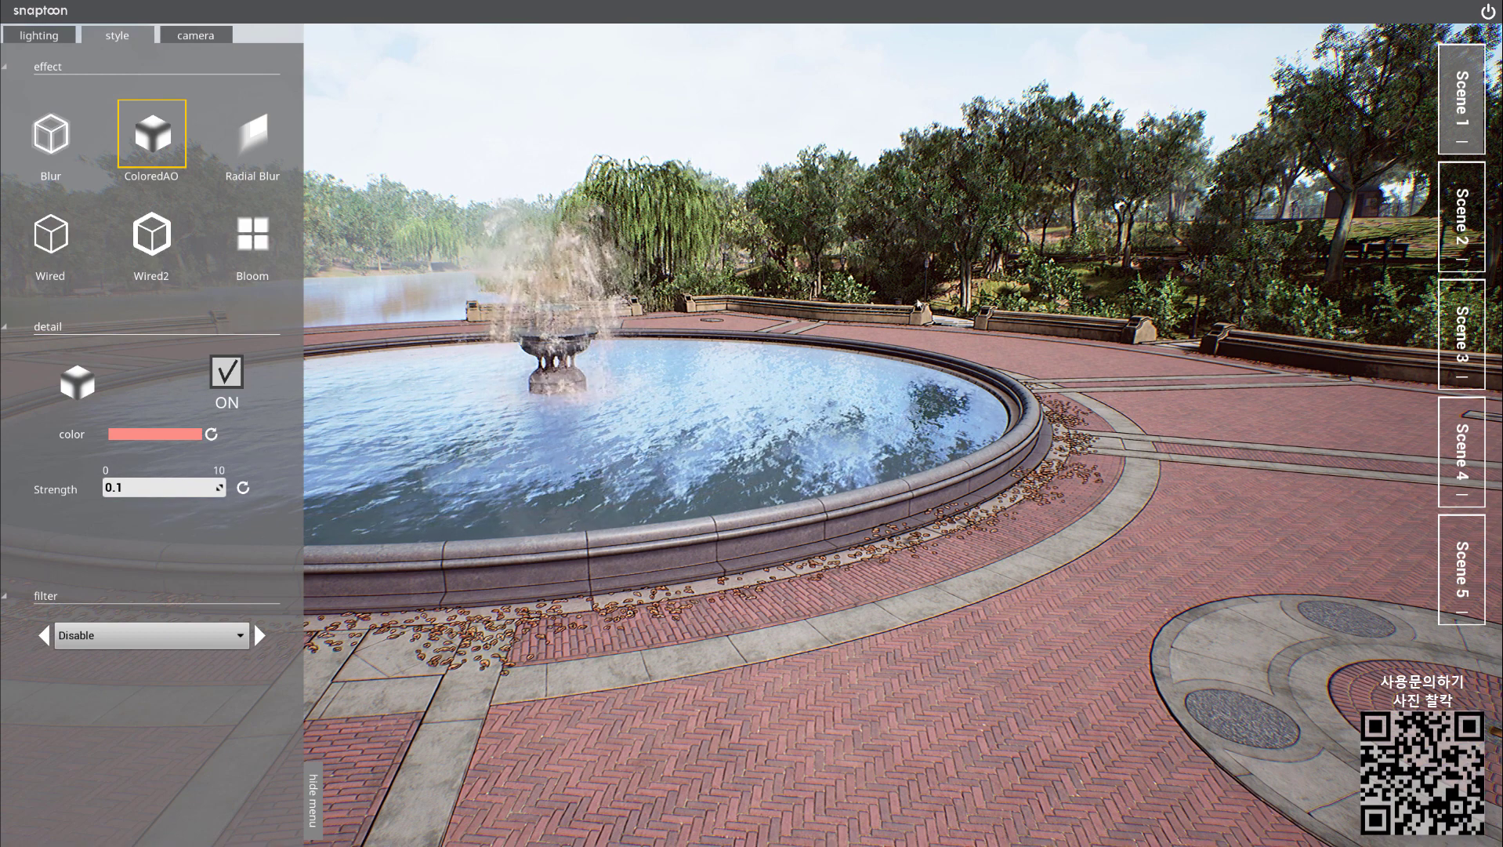
click(212, 383)
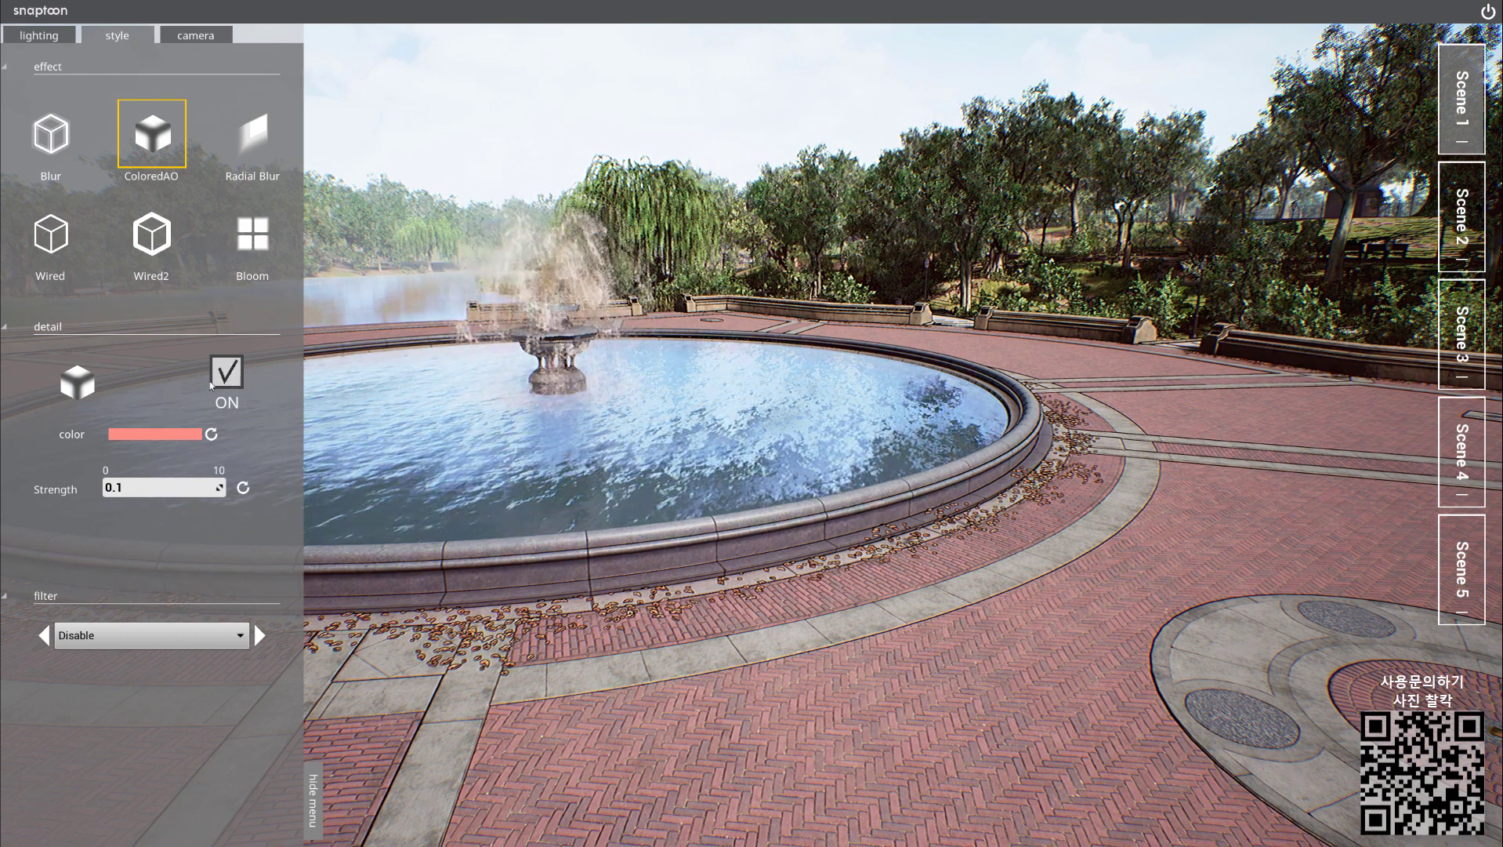
click(142, 436)
click(432, 411)
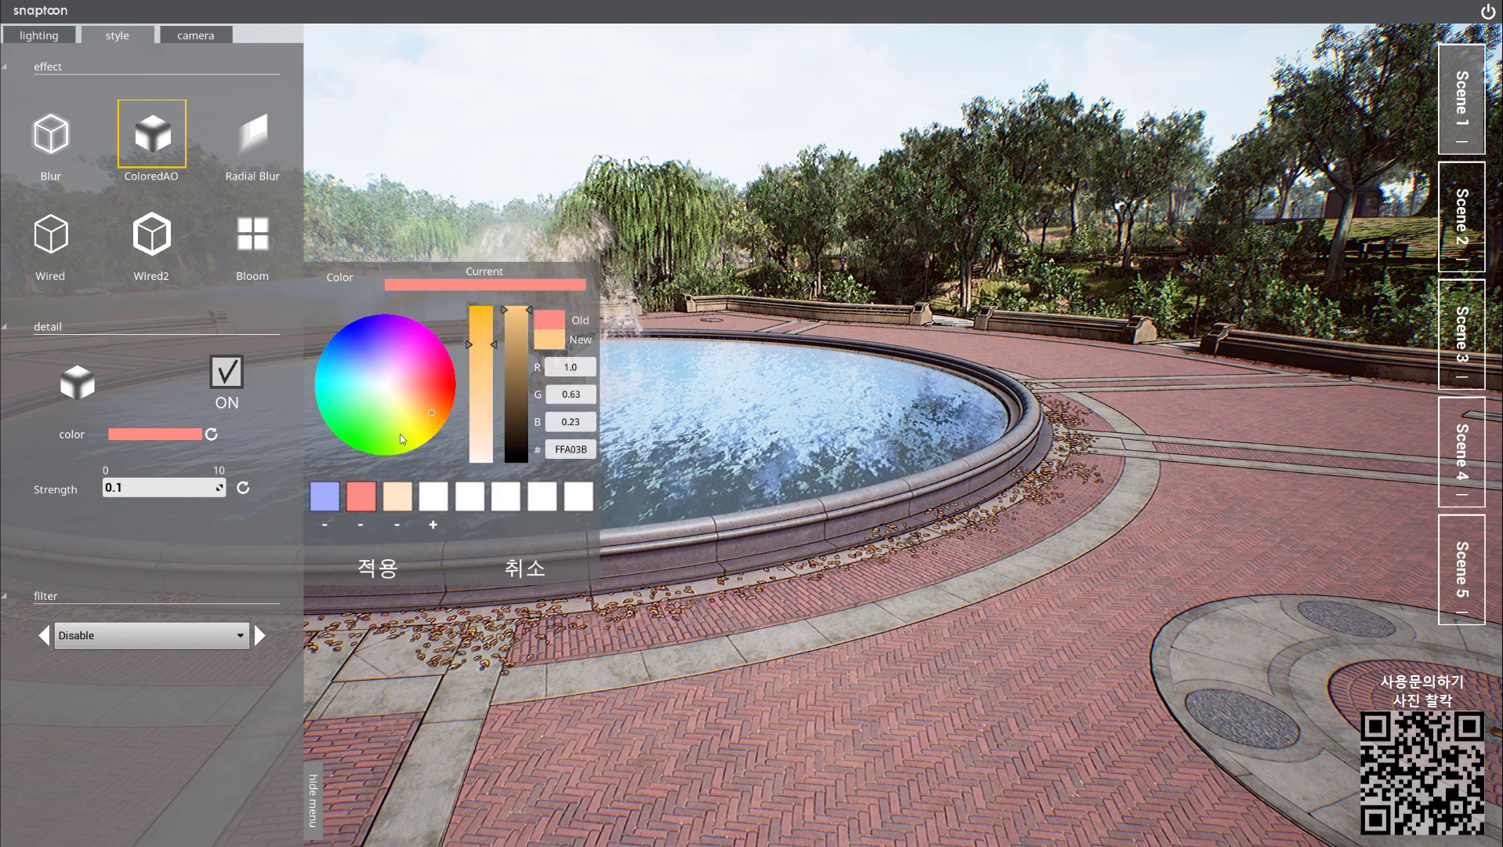
click(325, 496)
click(378, 567)
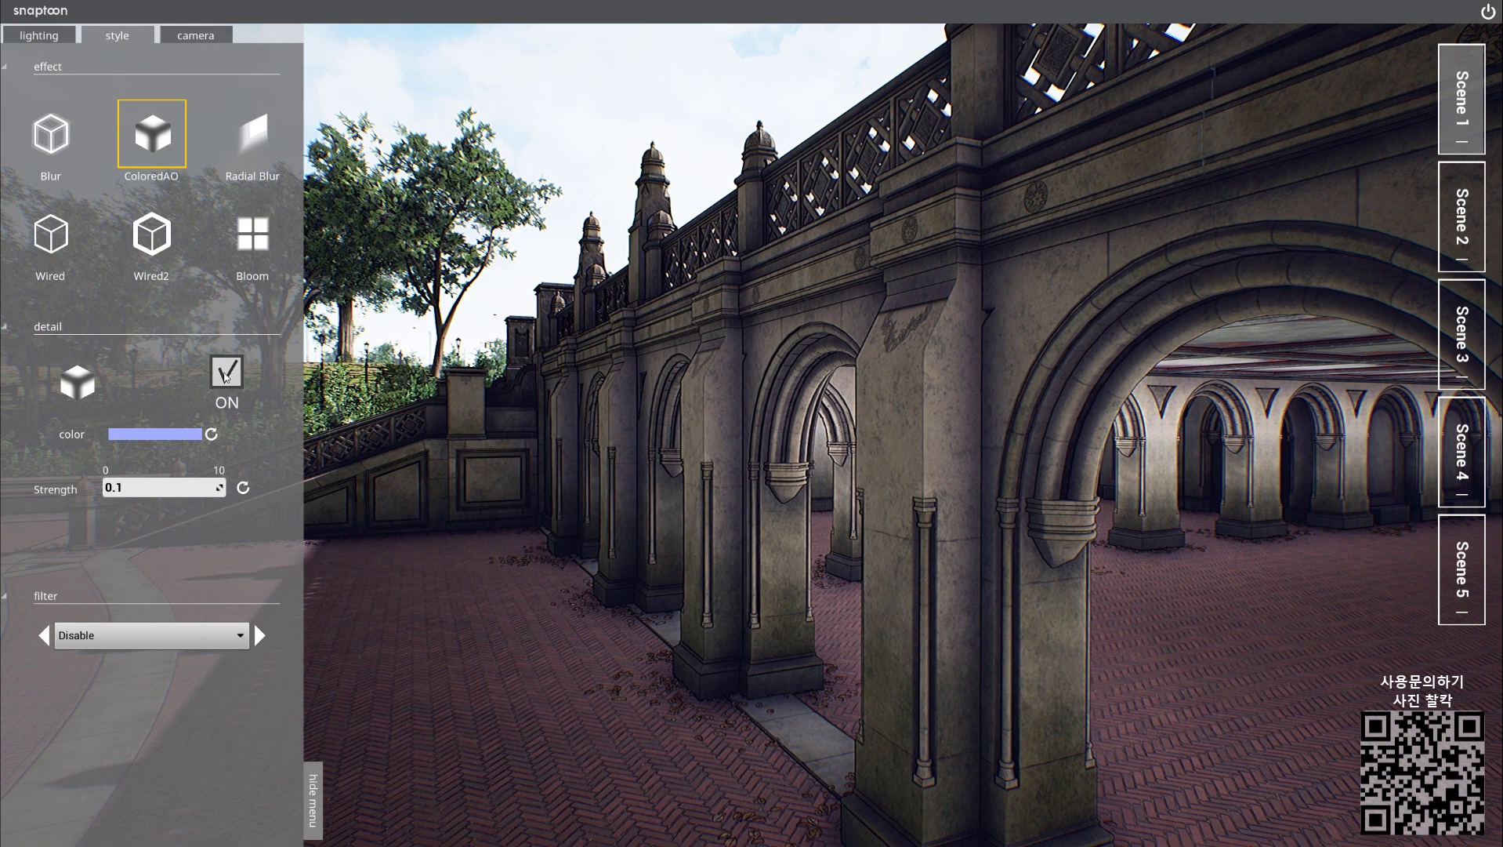
click(181, 438)
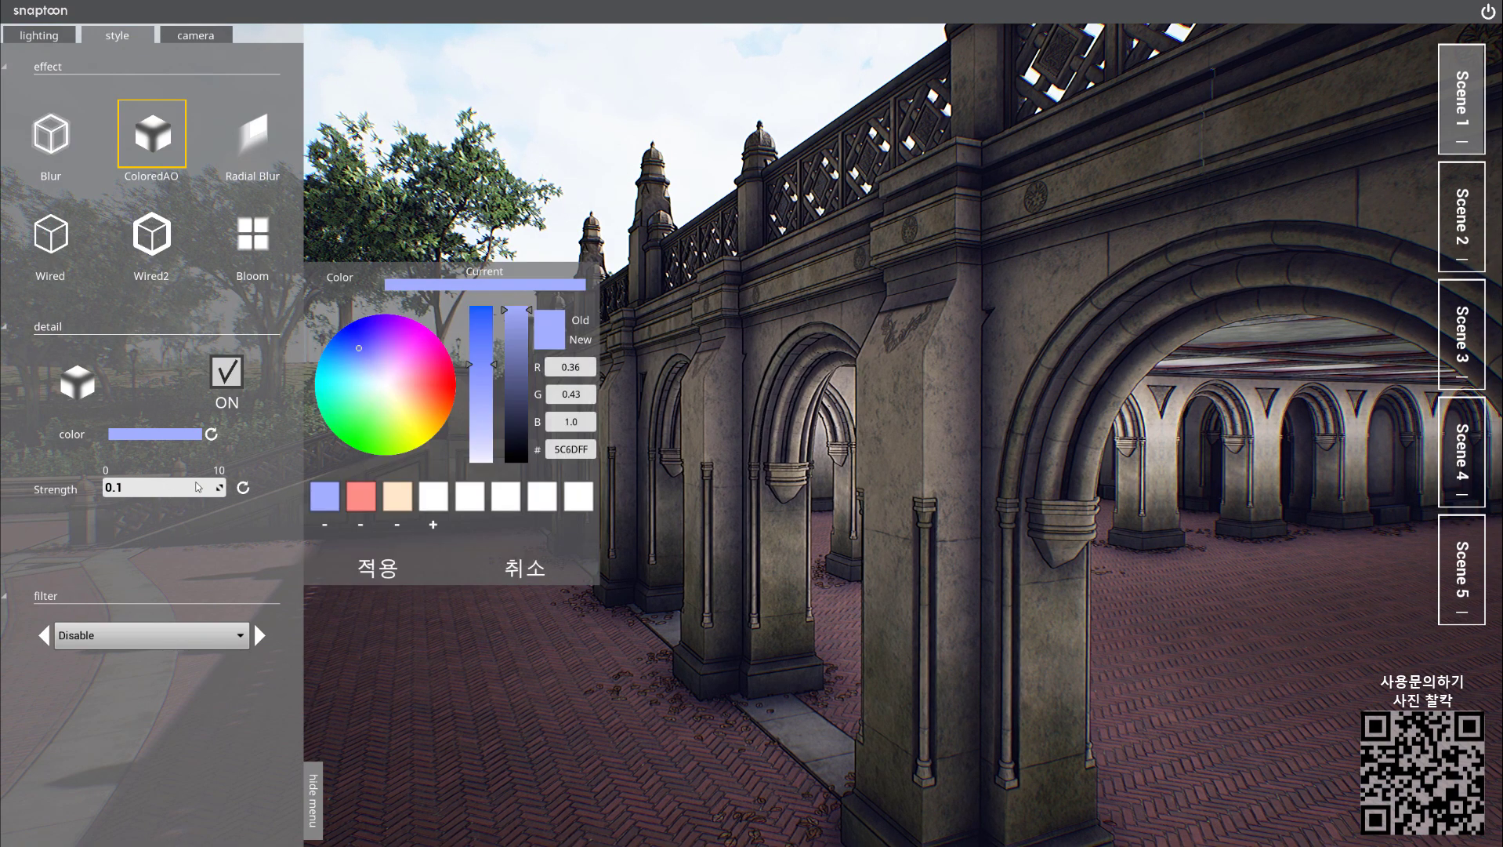
click(380, 570)
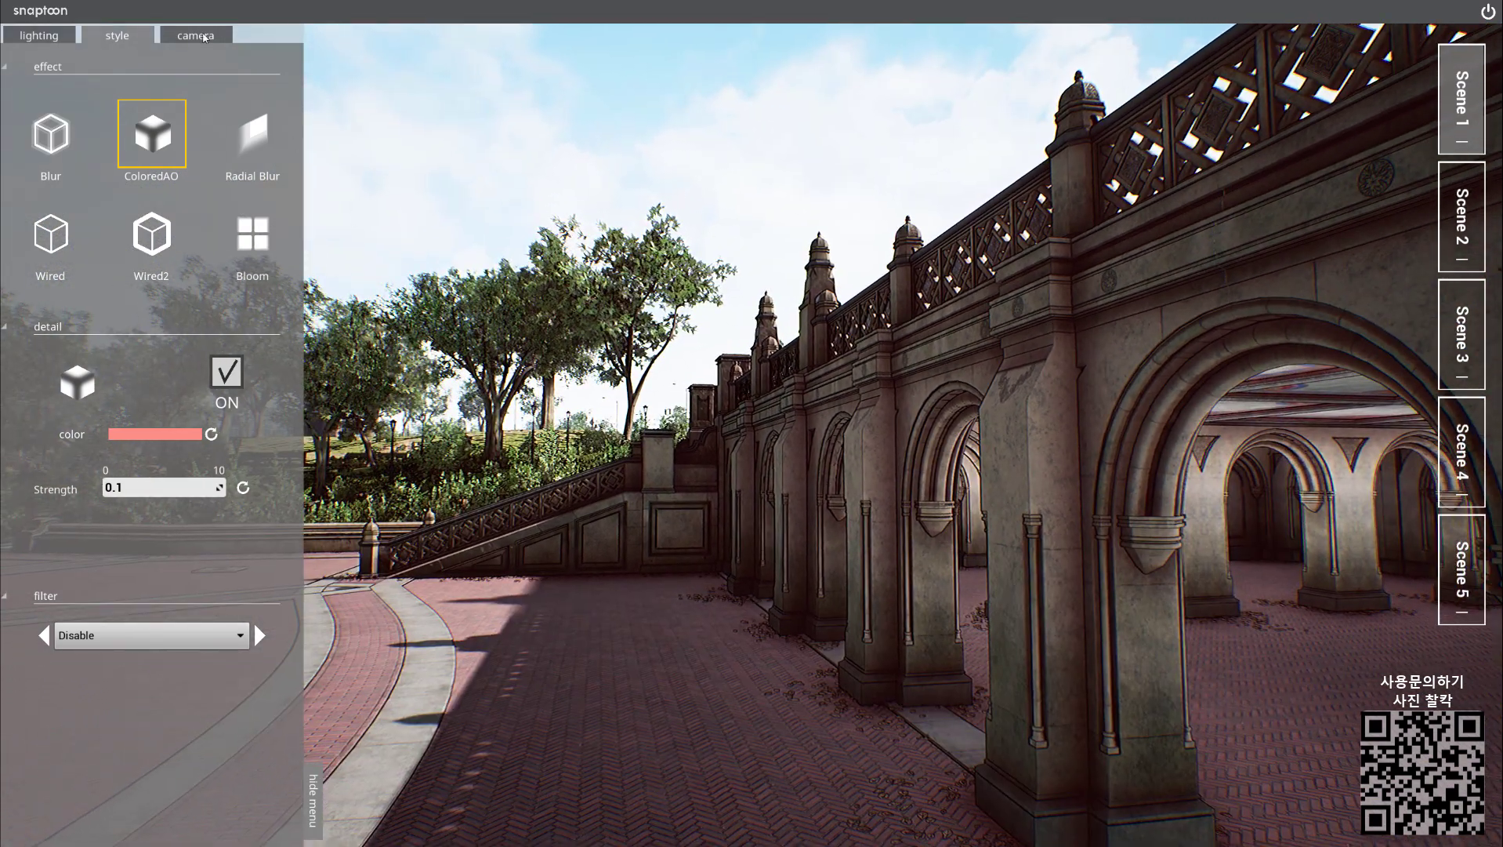
Try a salmon camera colour filter in place of white.
click(204, 37)
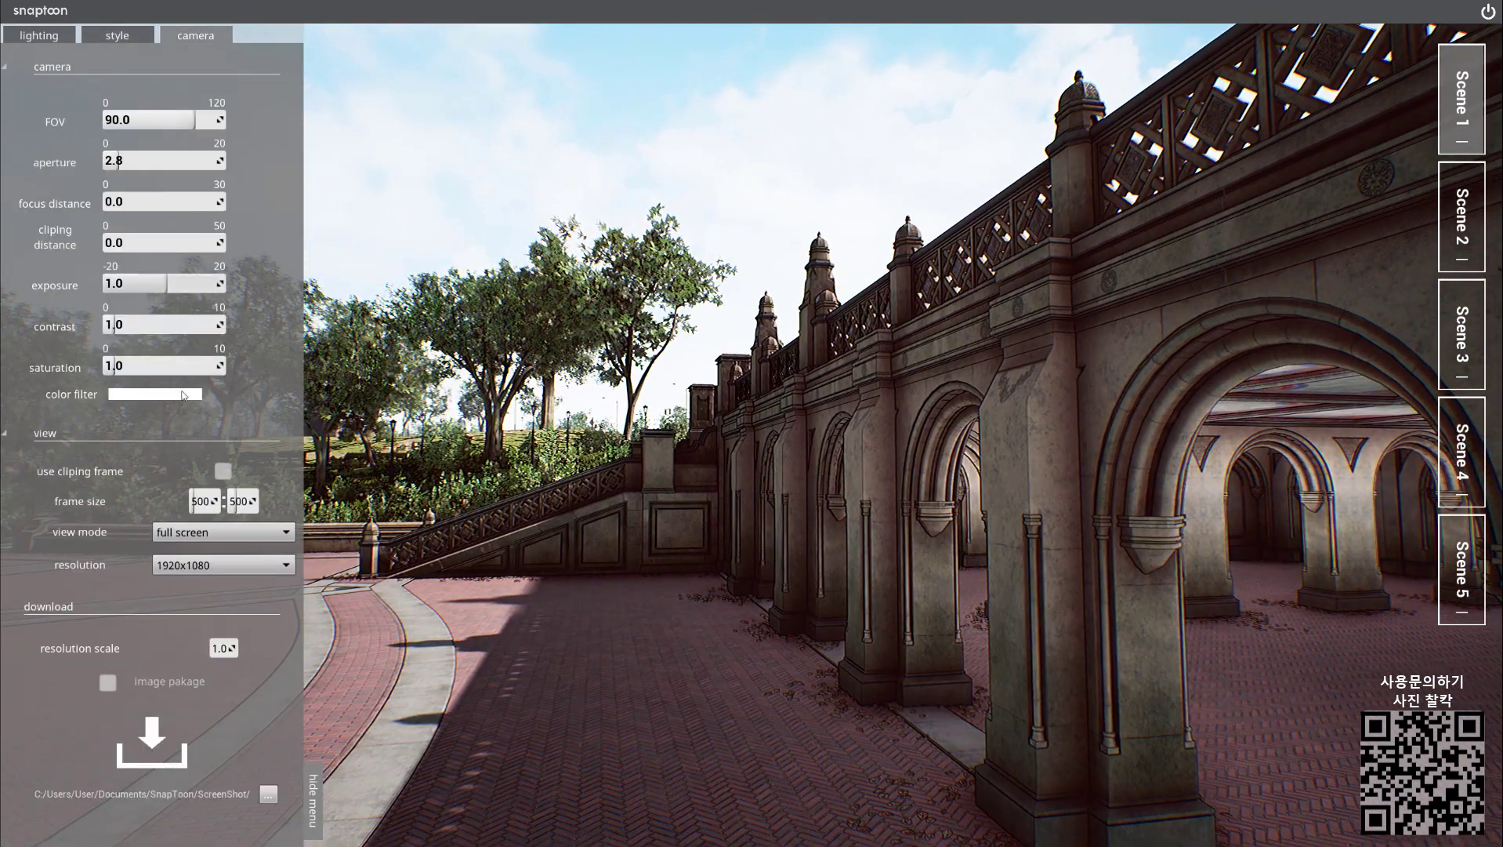
click(172, 396)
drag(425, 402, 414, 394)
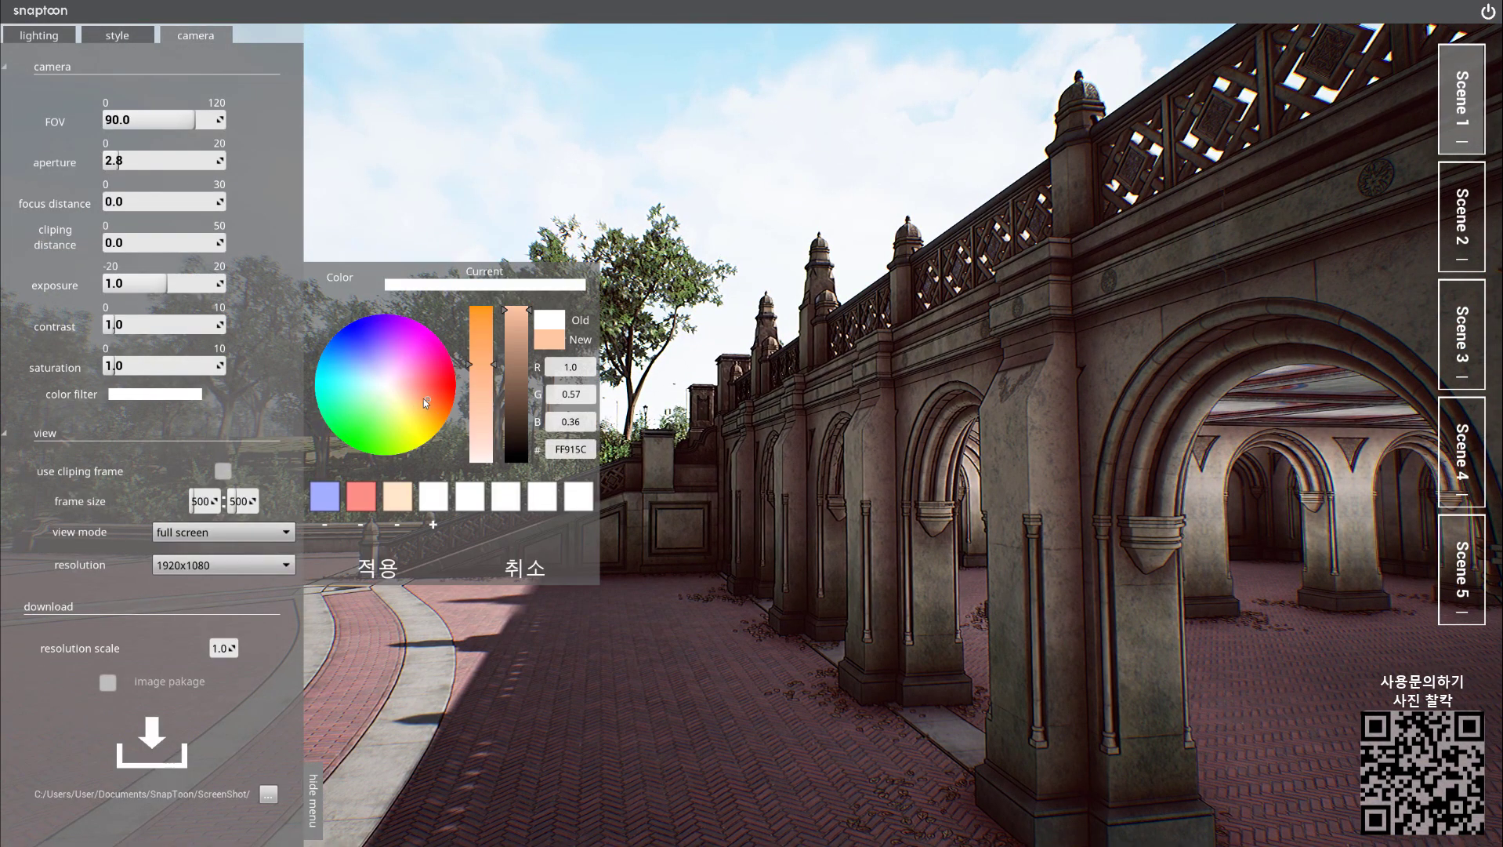
click(366, 504)
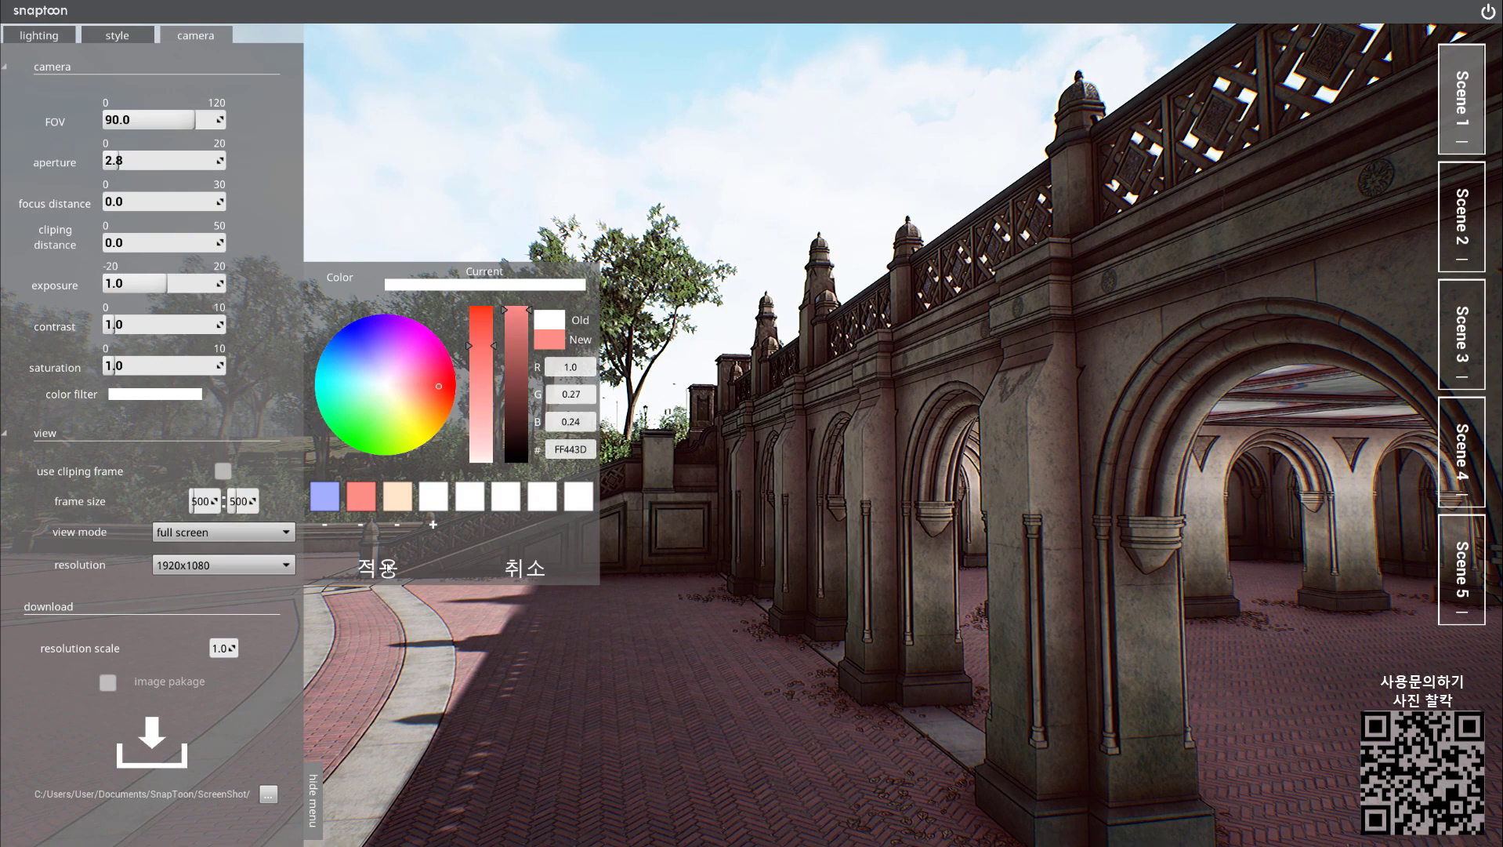
click(379, 566)
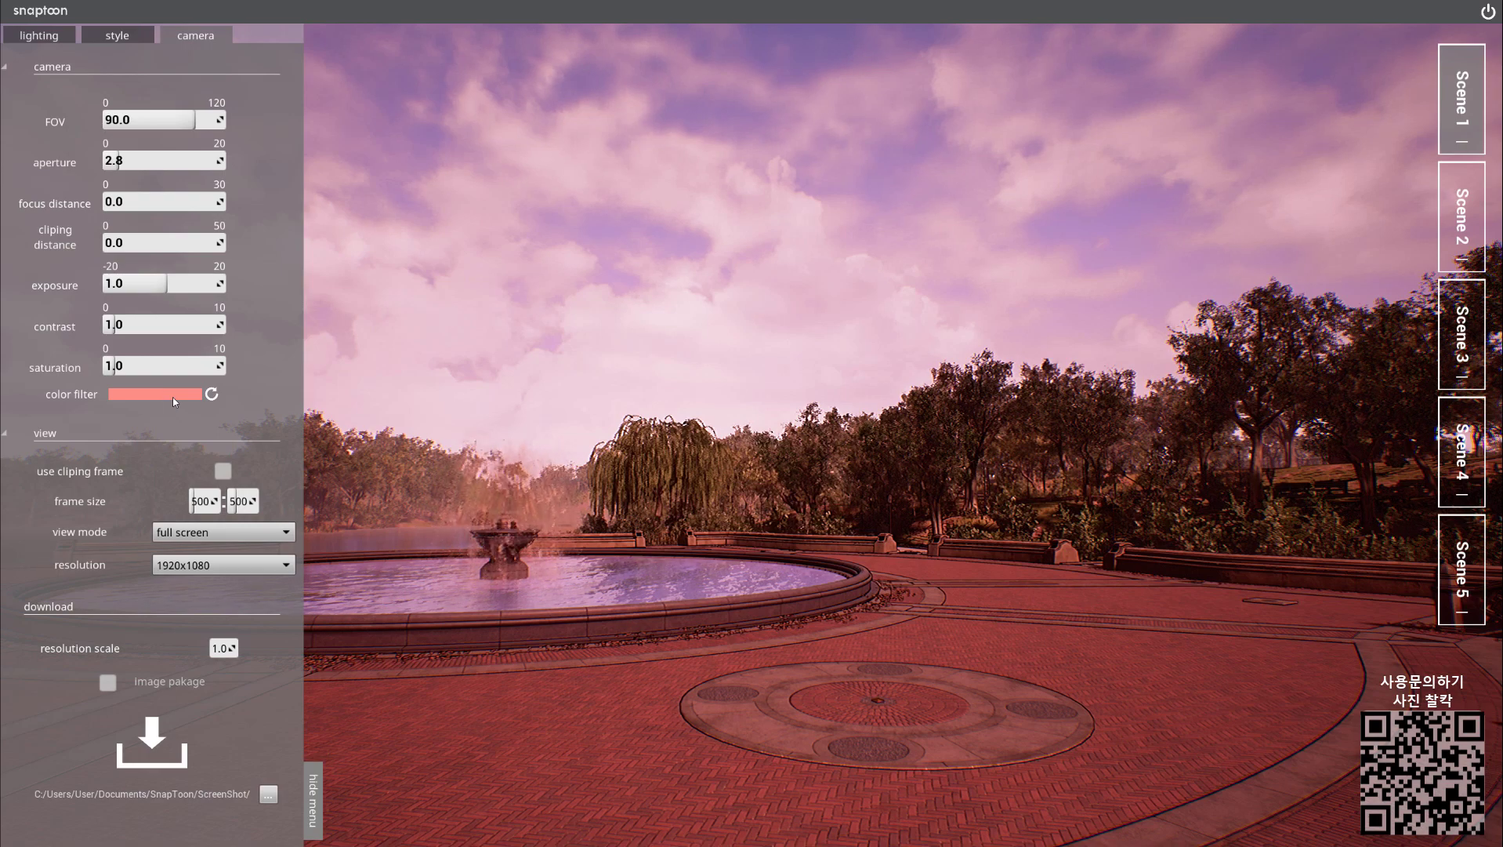
Change the colour filter to an adjusted warm peach tint.
click(172, 394)
click(402, 499)
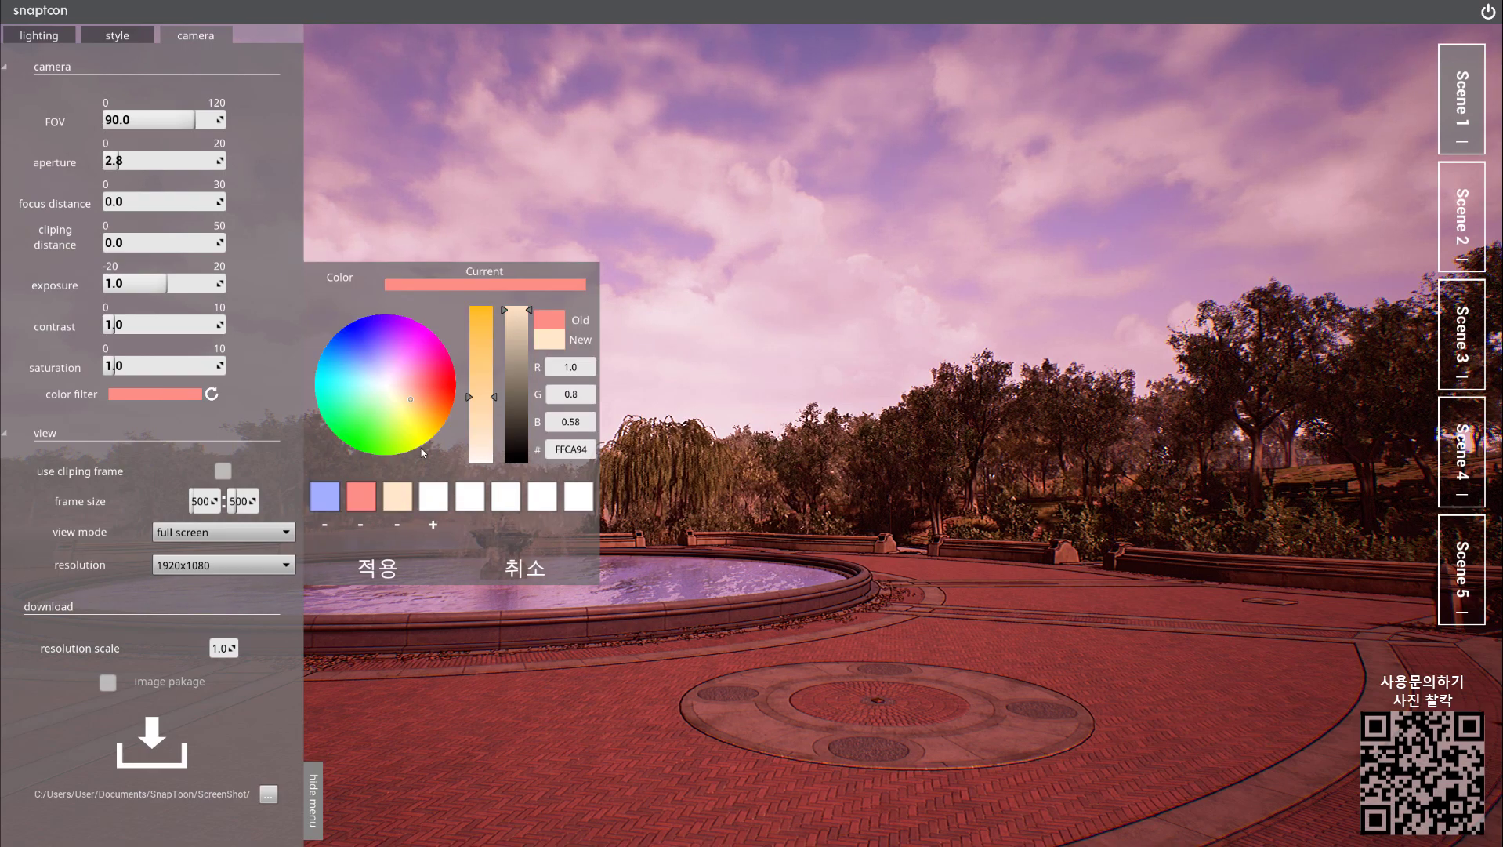
click(378, 569)
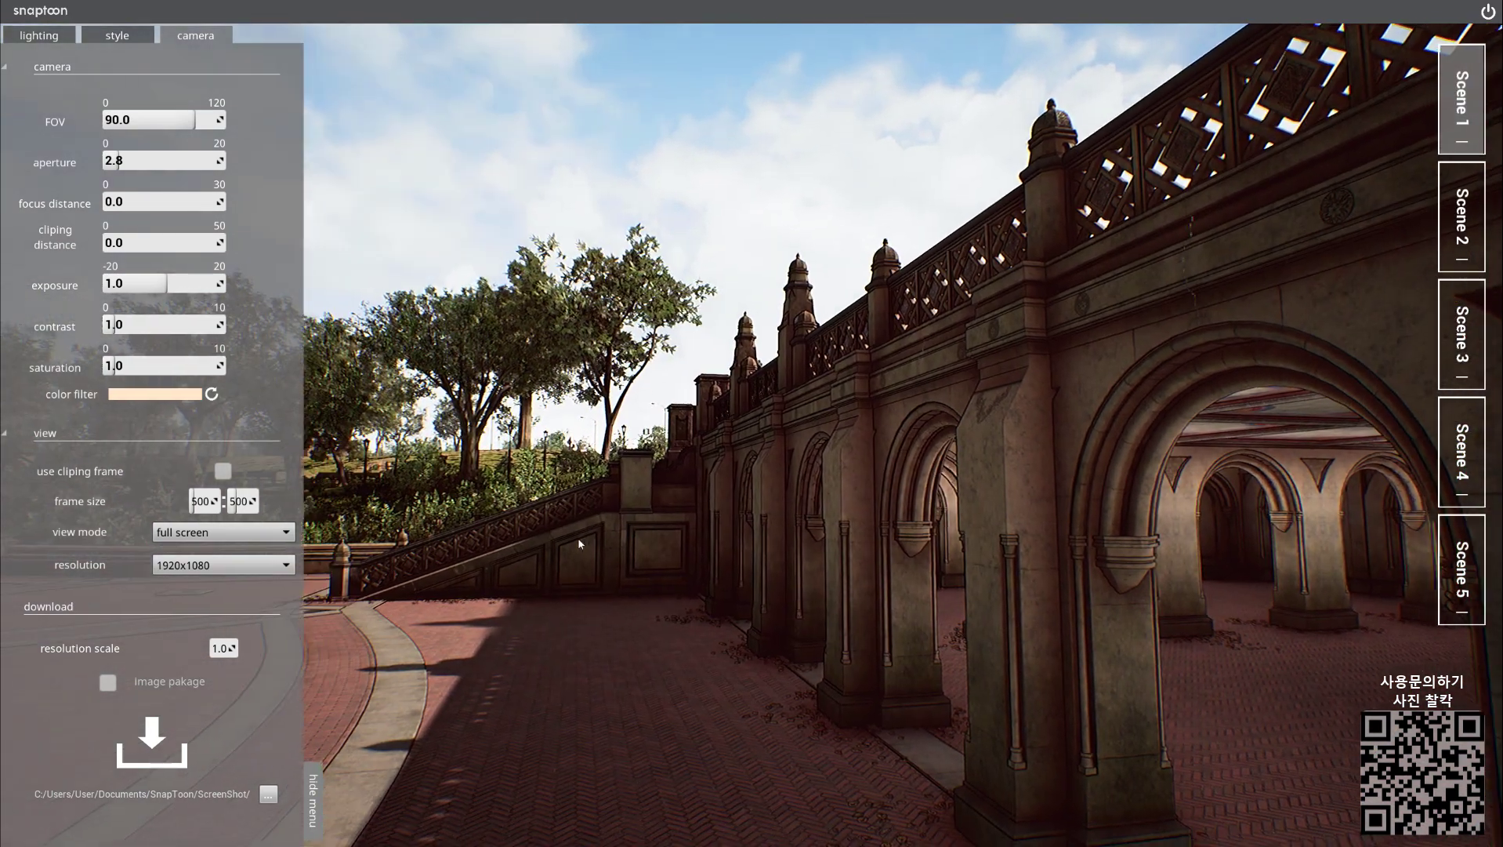
click(167, 395)
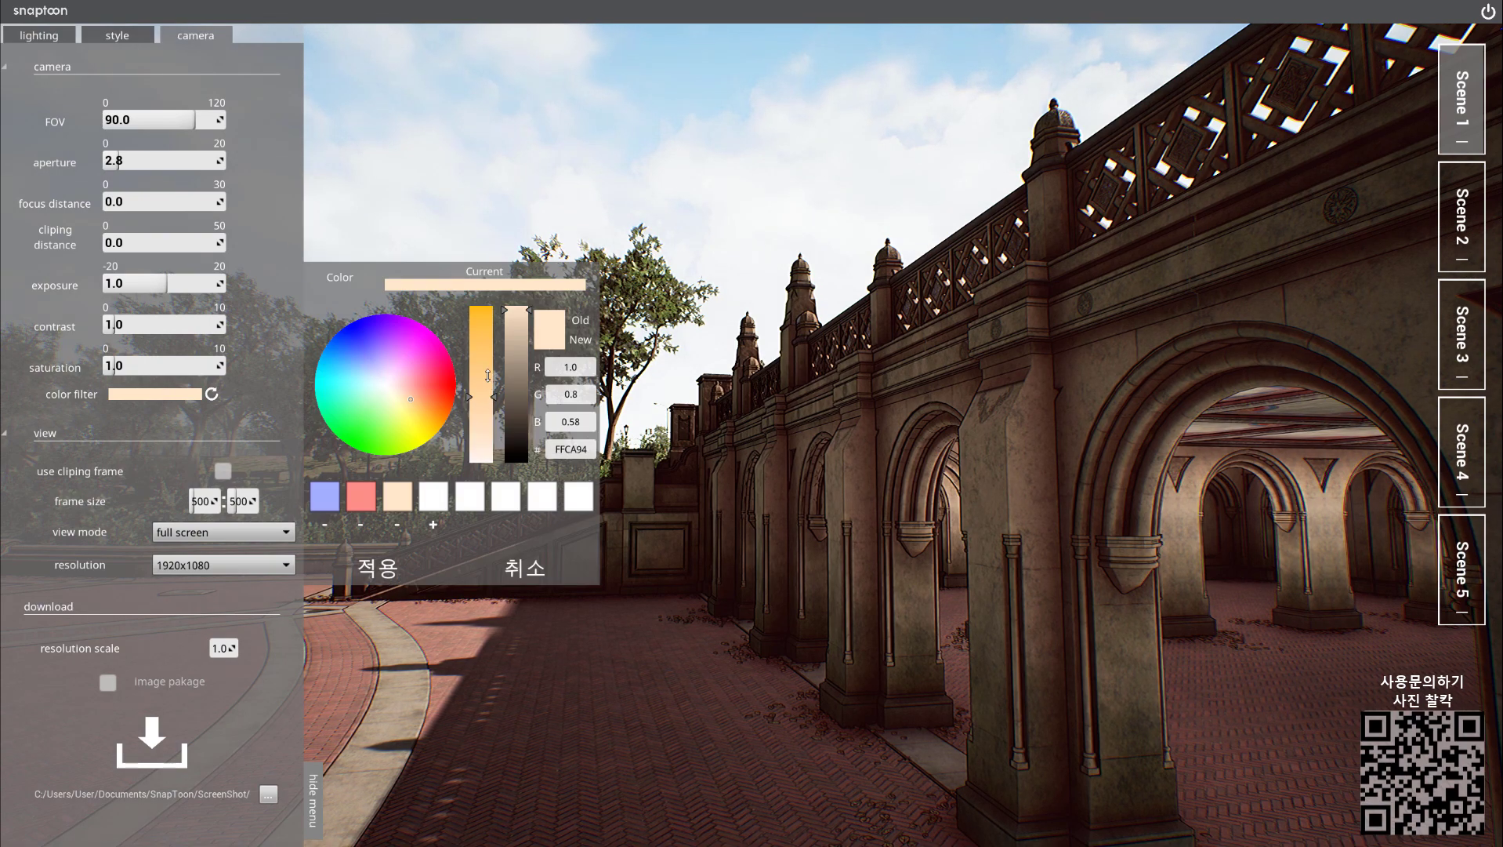
click(383, 573)
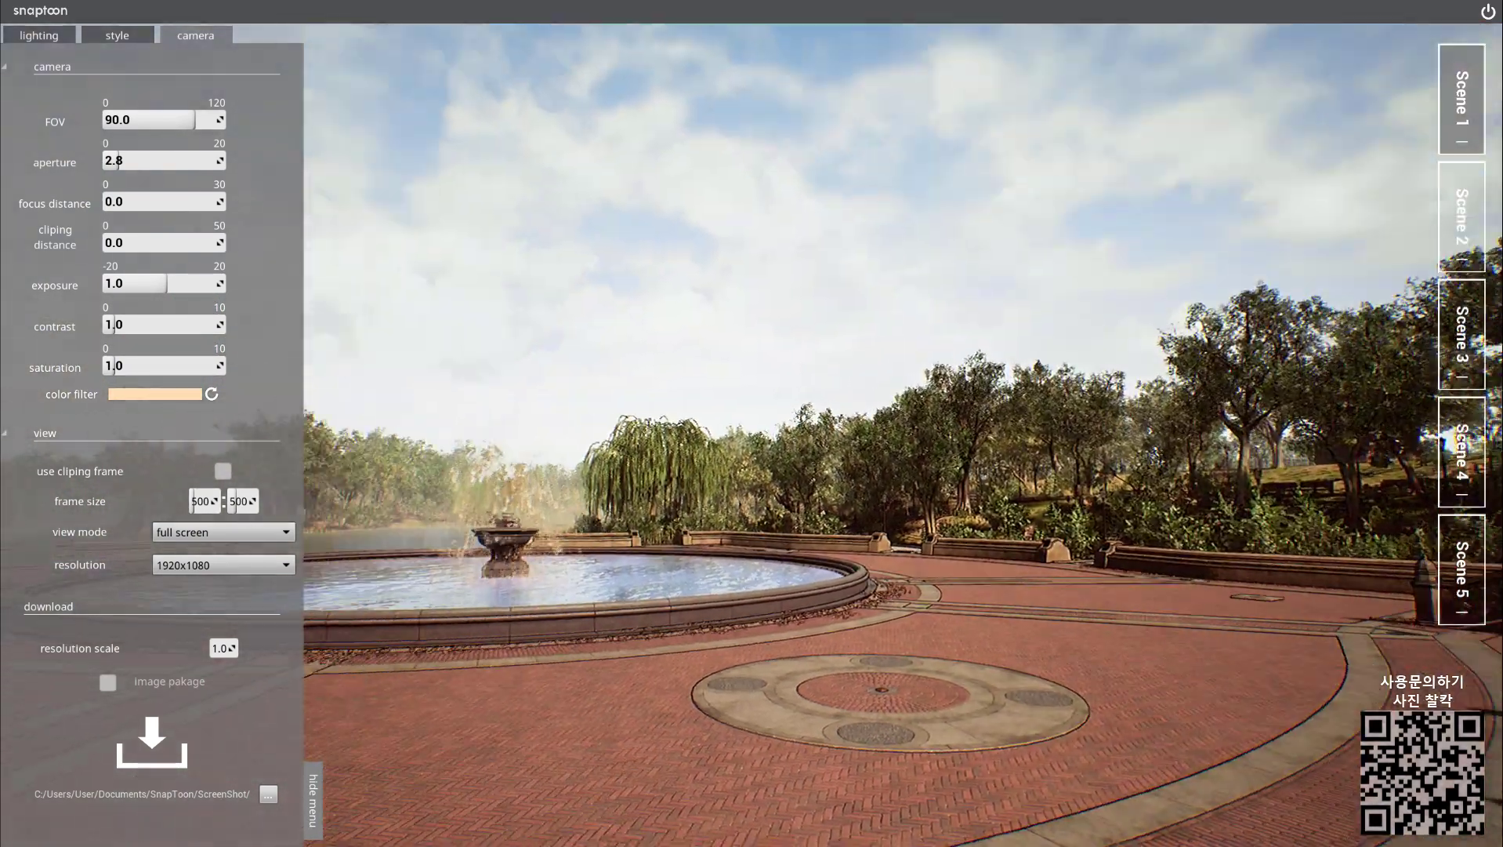
click(40, 38)
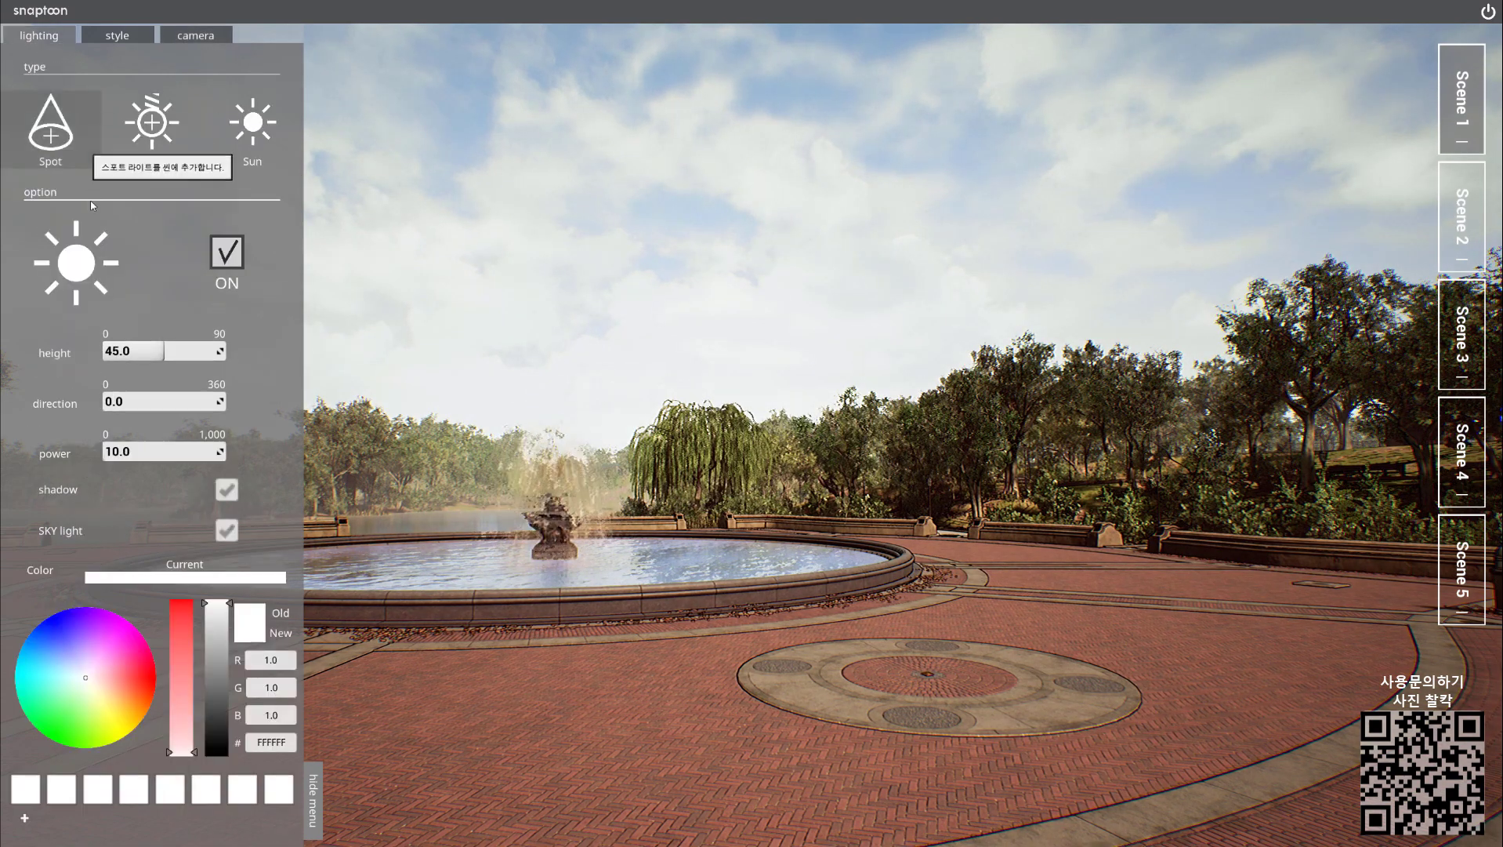
Set the sun power to 5.0, trying 3.0 first, and return to Scene 1.
click(140, 452)
text(3)
key(Return)
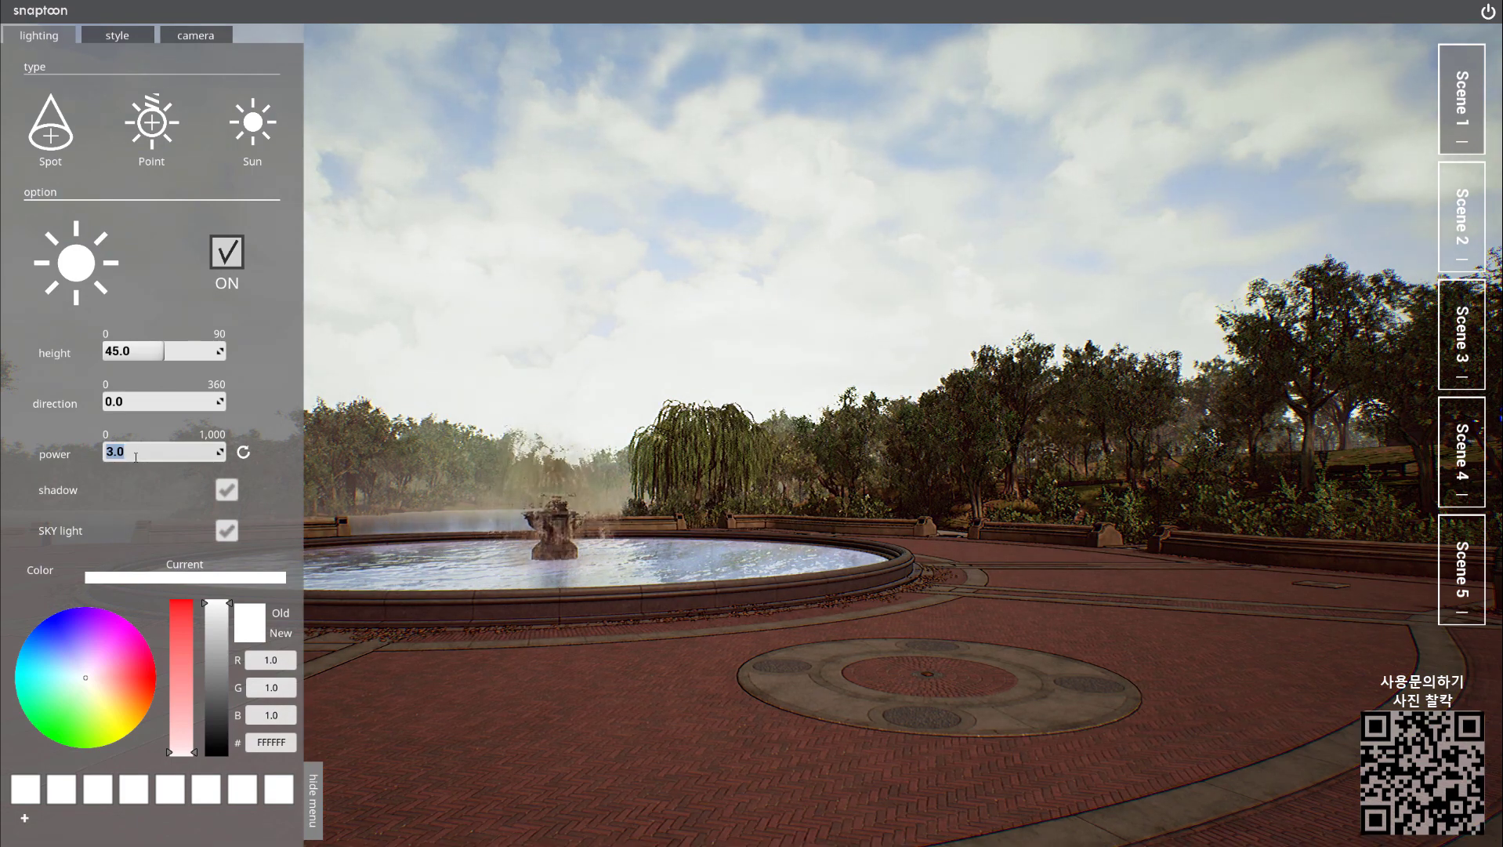
text(5)
key(Return)
click(1462, 98)
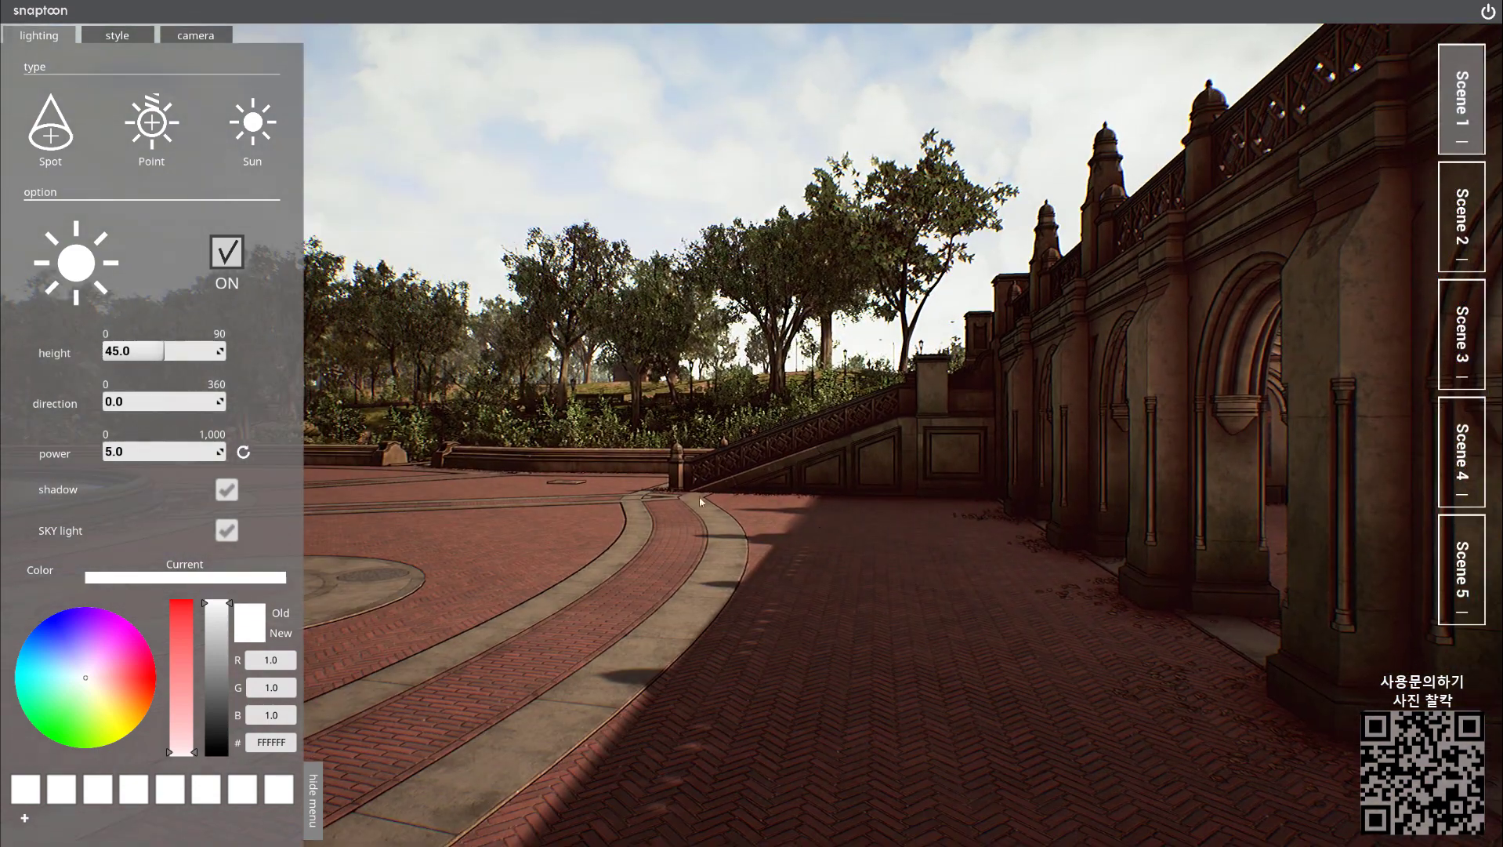
click(195, 36)
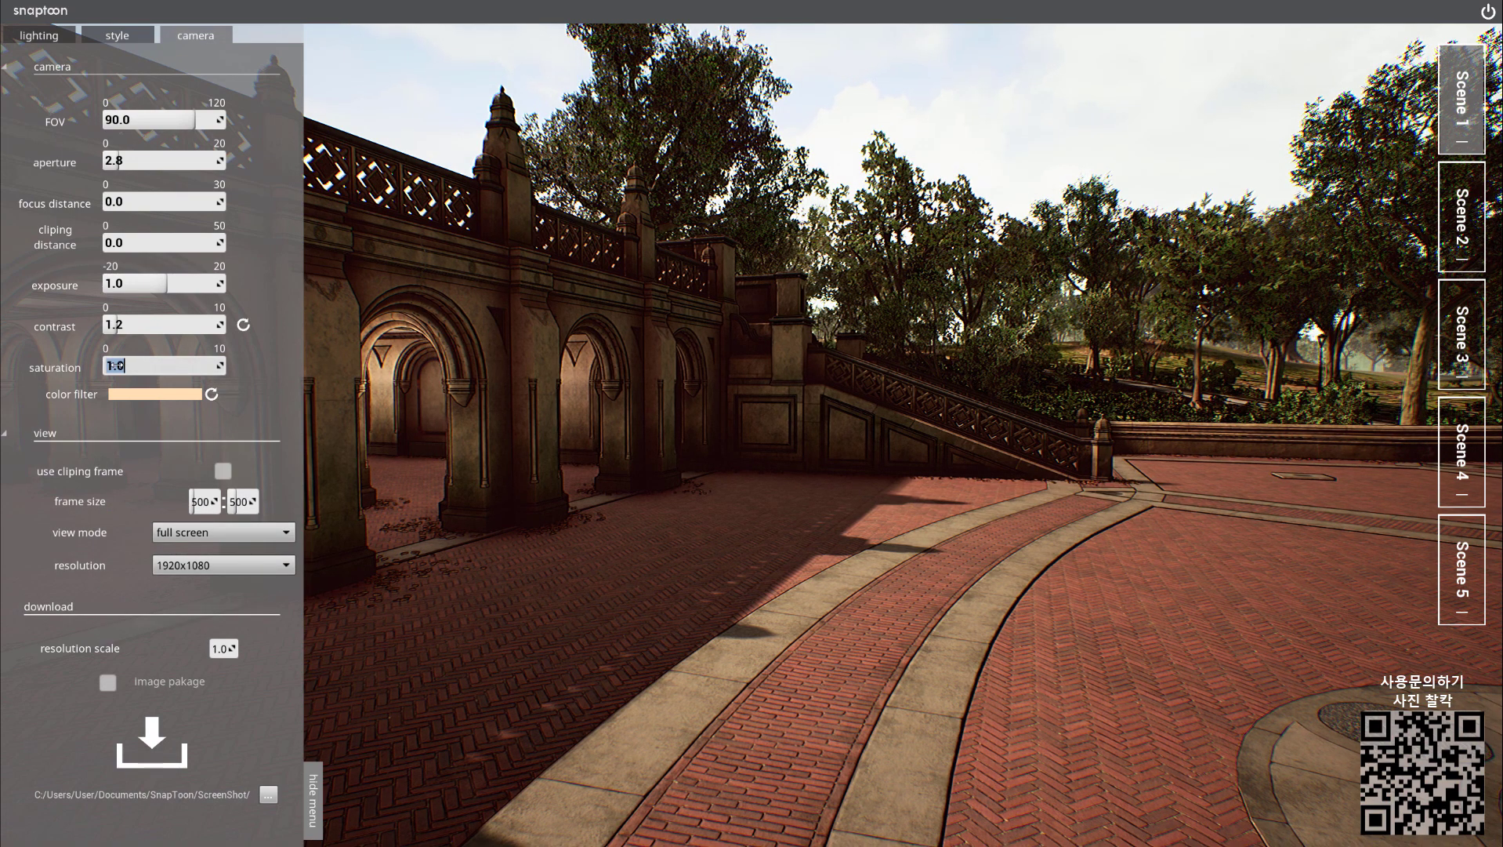
text(2)
Confirm saturation 2.0, with contrast and exposure at 1.2.
key(Return)
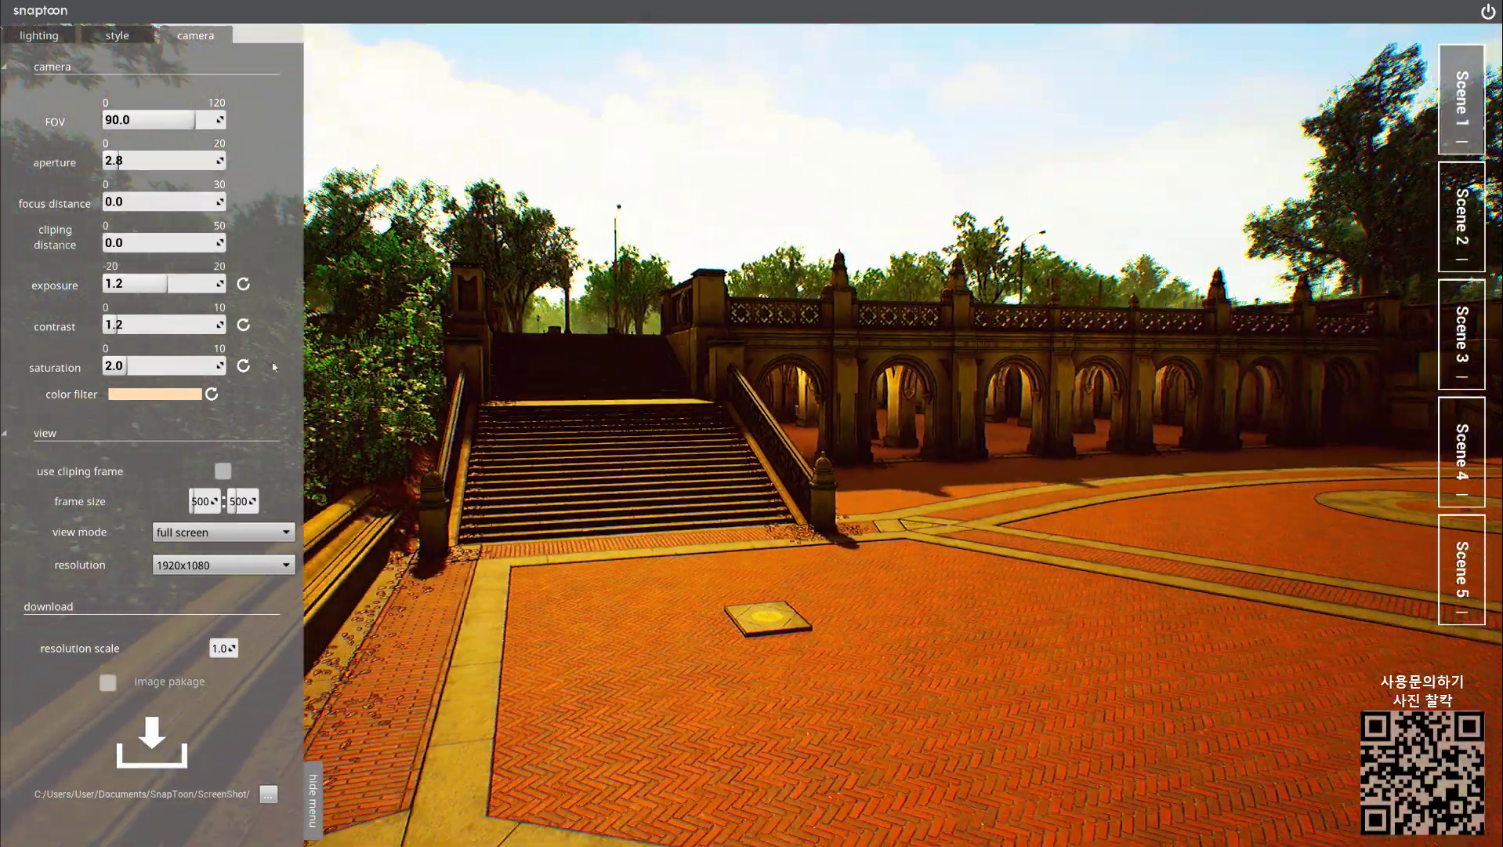
Lower the sun height to 16.334 to cast long warm shadows across the plaza.
click(37, 40)
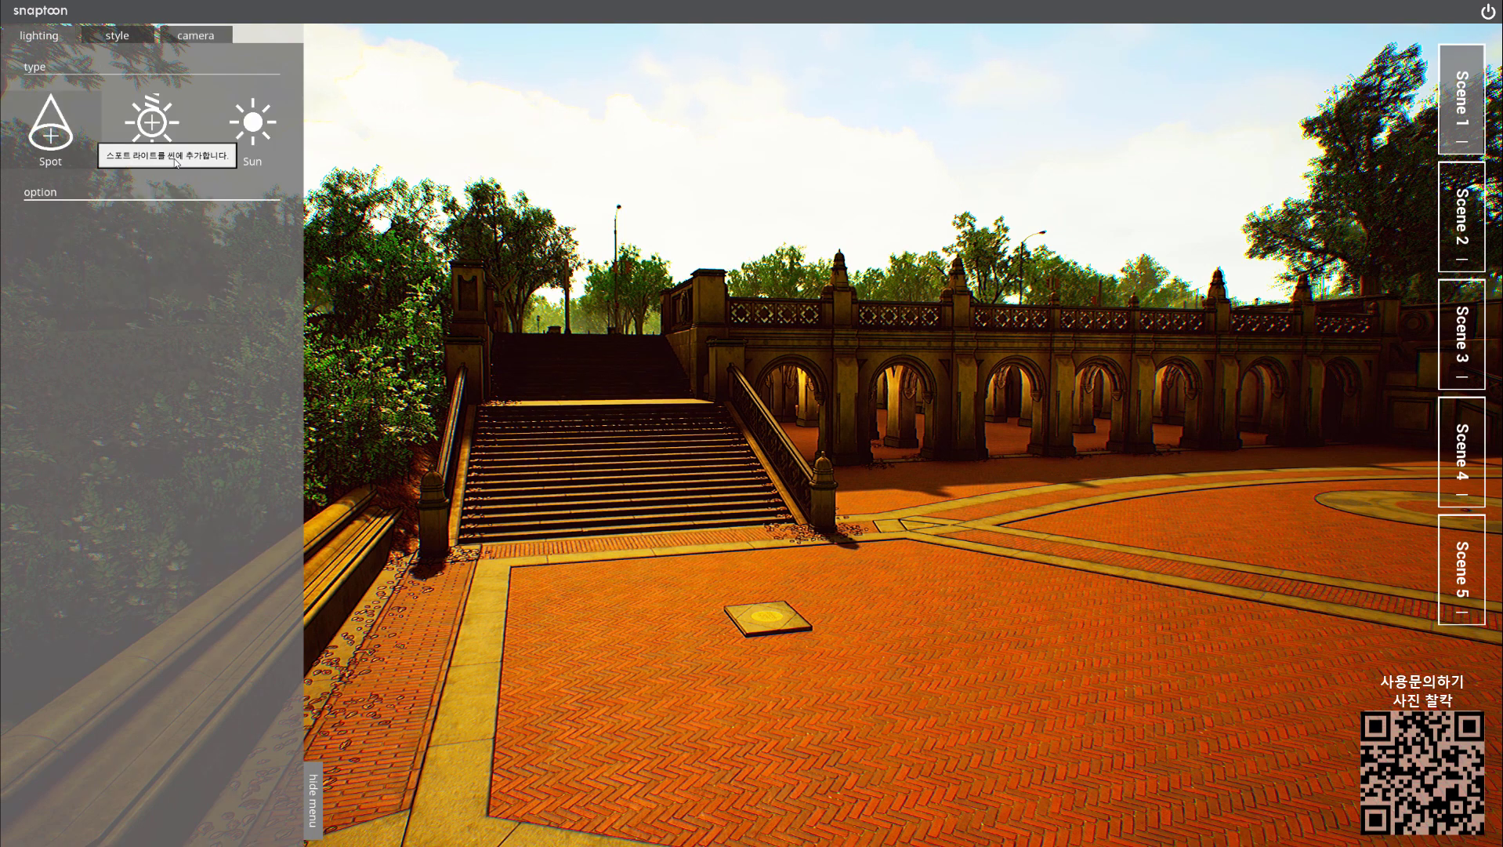
click(253, 123)
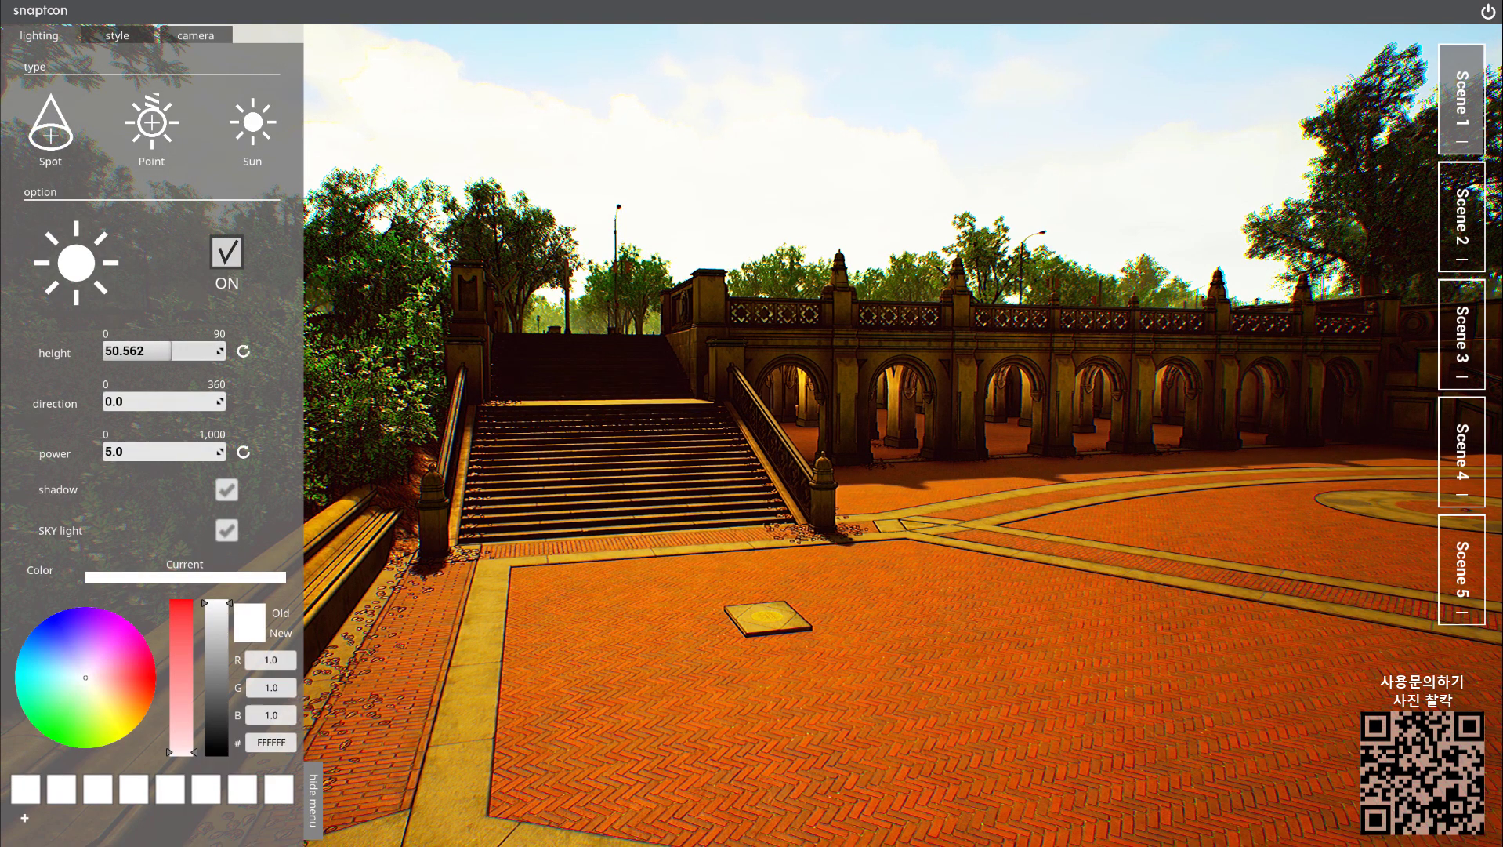
drag(158, 350, 125, 350)
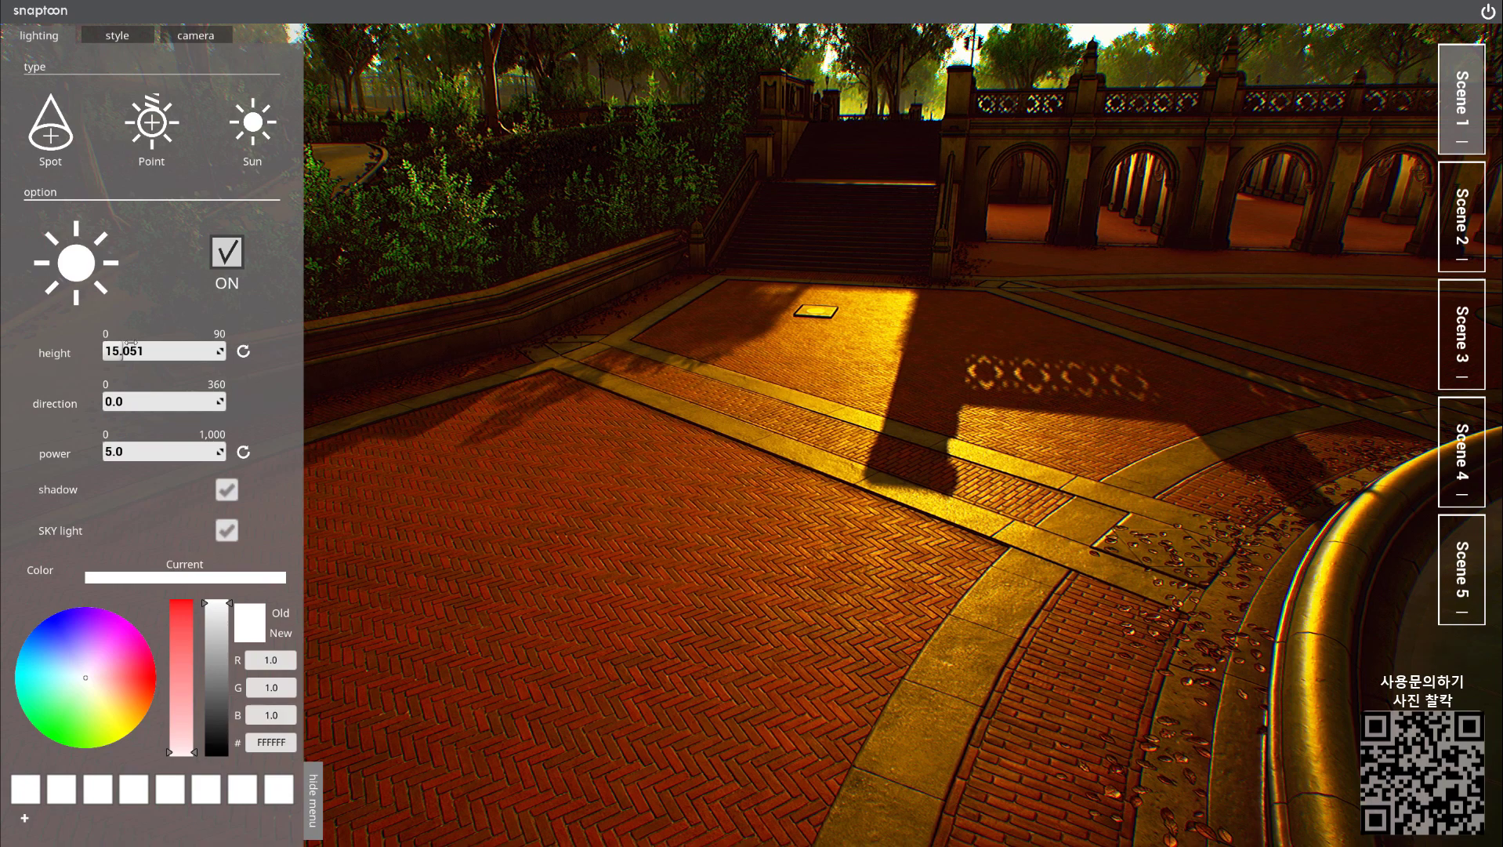
drag(115, 350, 117, 350)
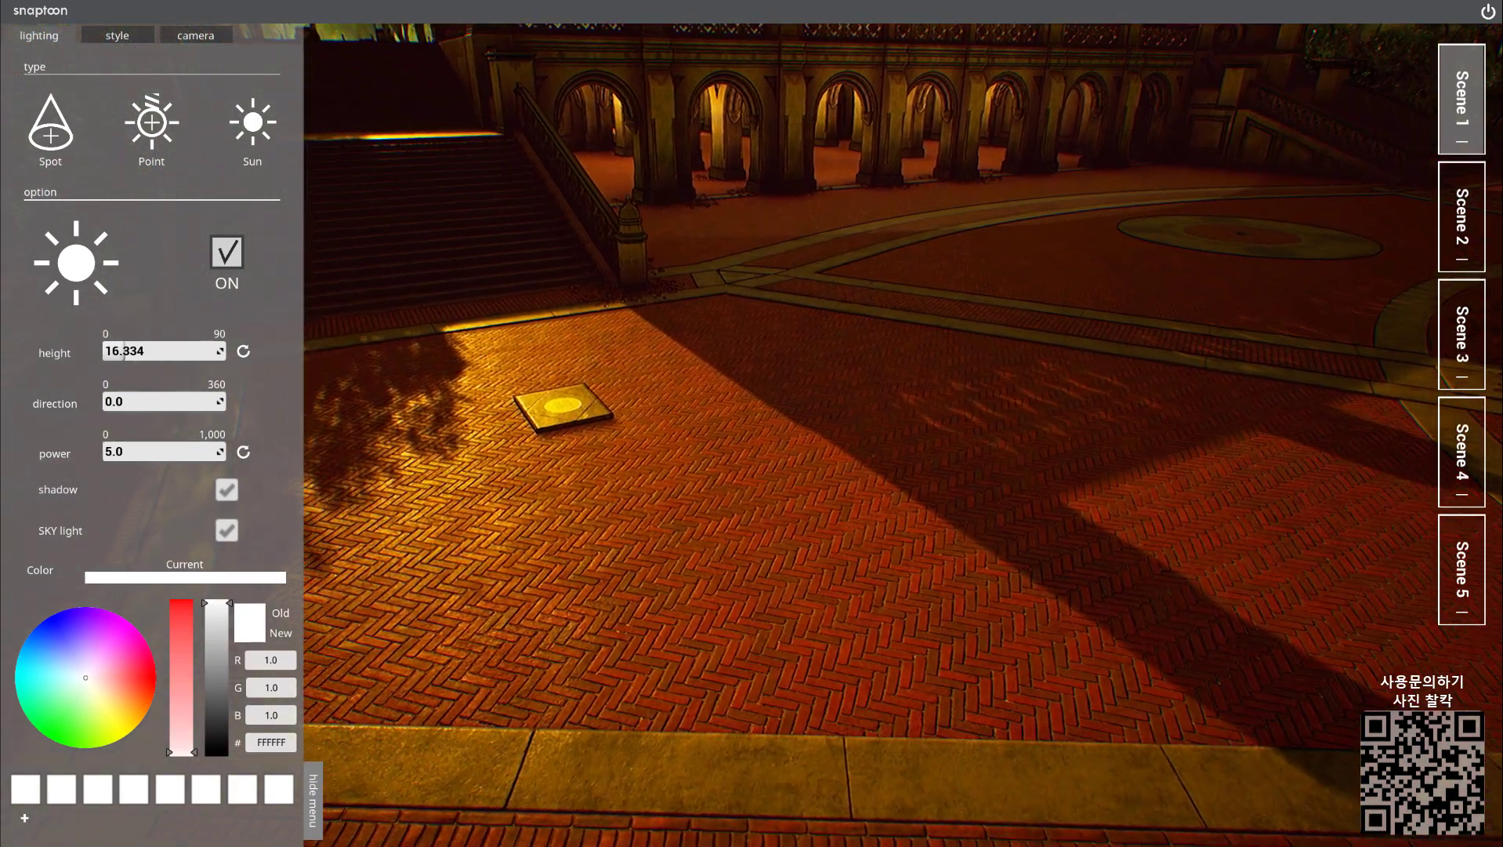
click(196, 34)
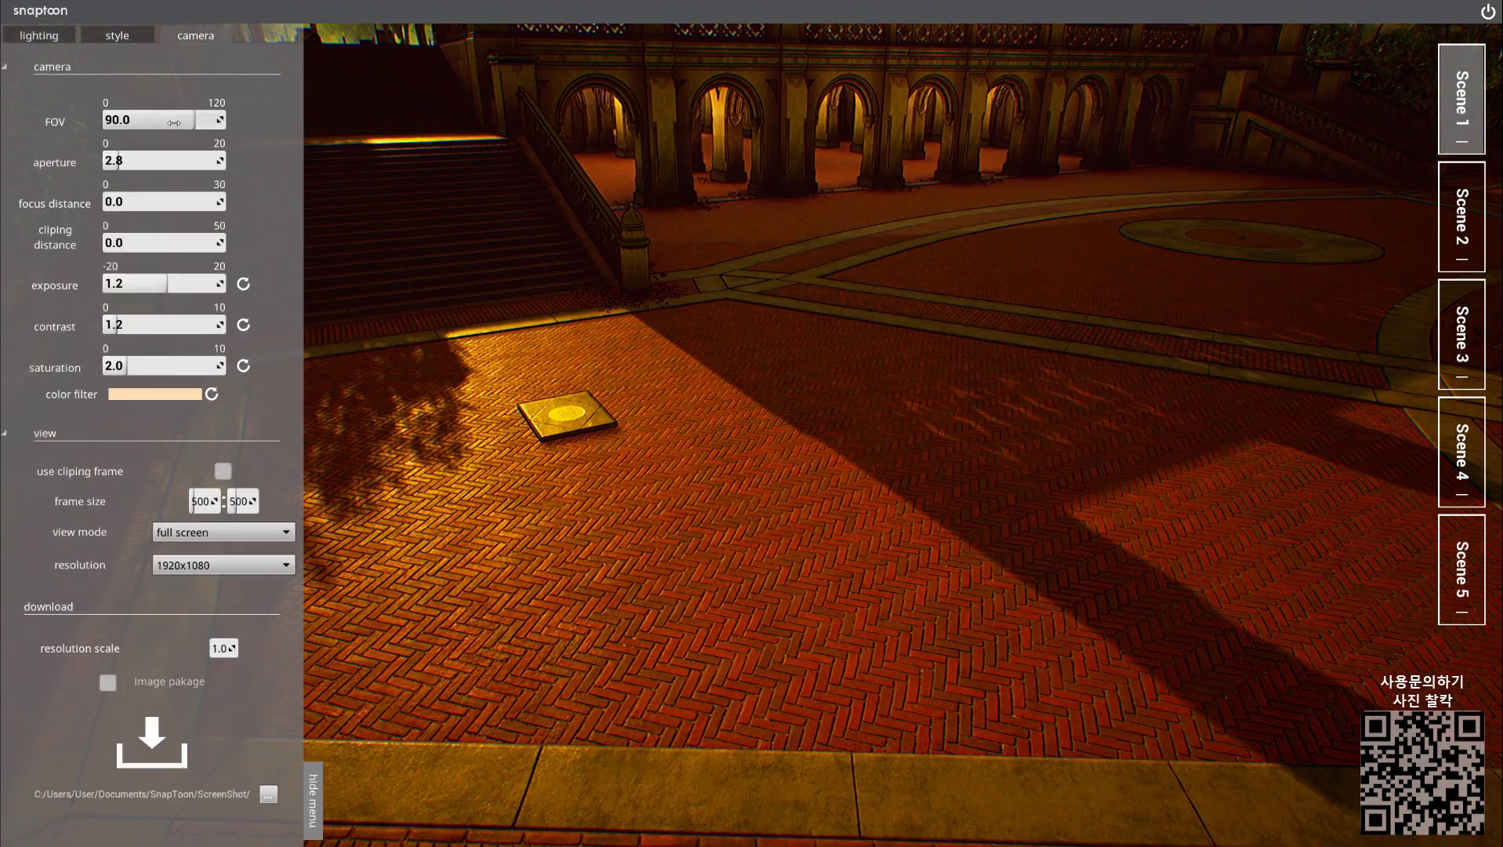
Narrow the camera field of view from 90 to 35.236.
drag(174, 124, 117, 123)
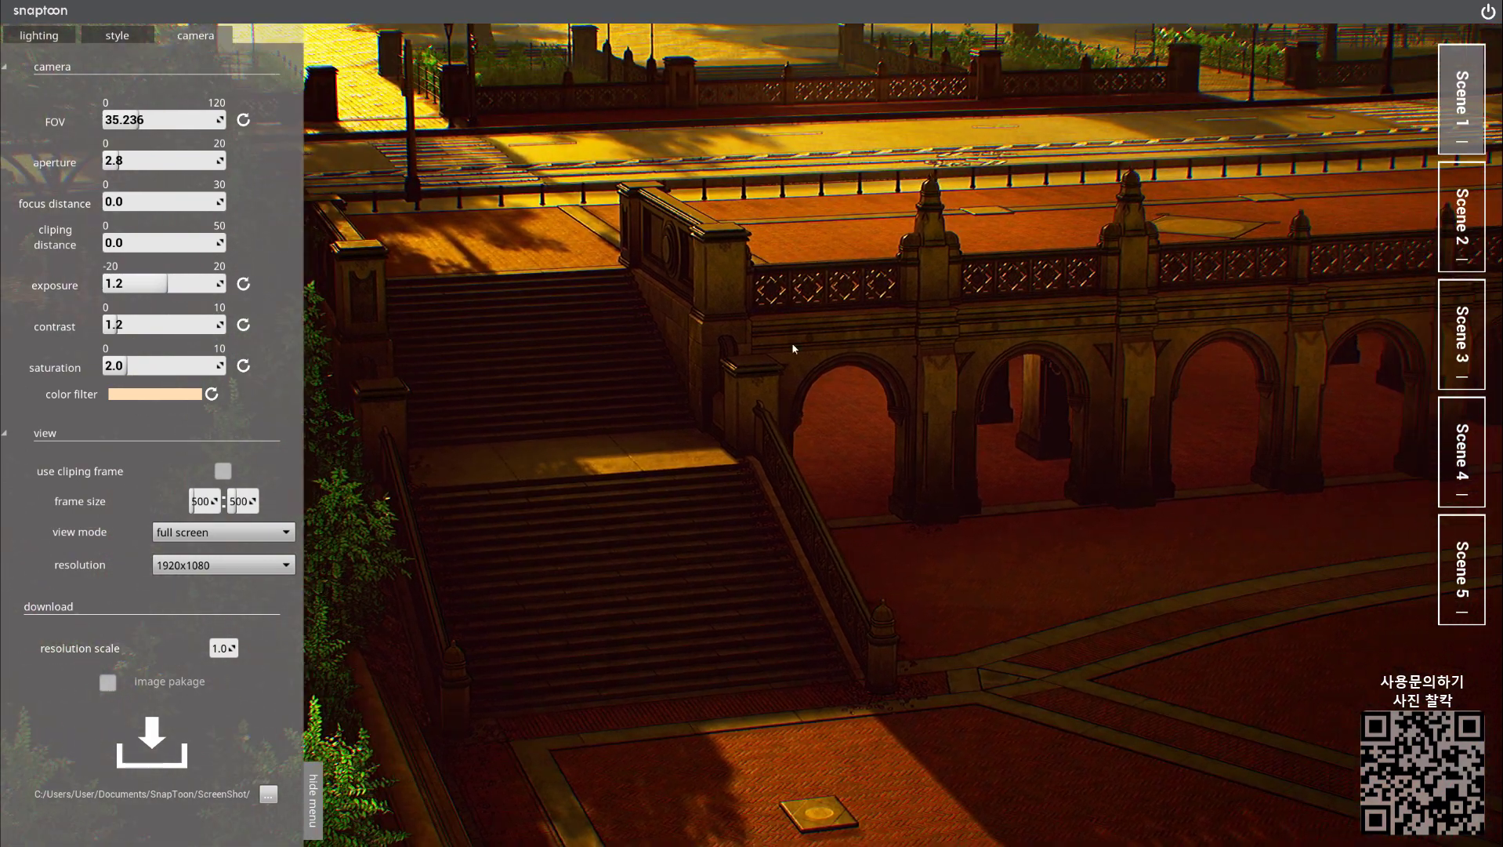
click(39, 35)
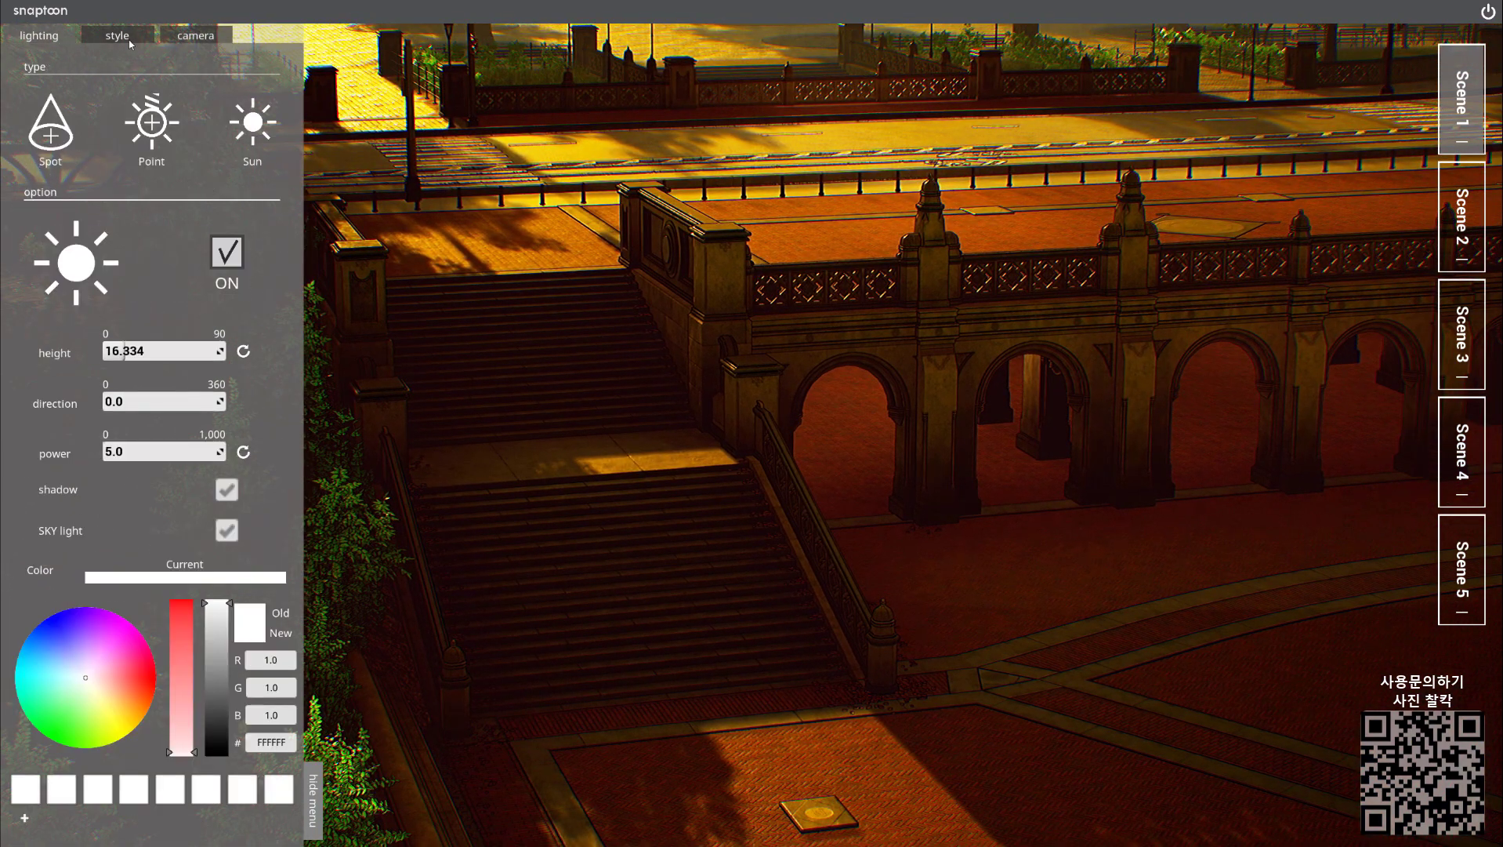
Turn on Bloom at strength 9.809 and widen the field of view to 48.356.
click(116, 36)
click(253, 259)
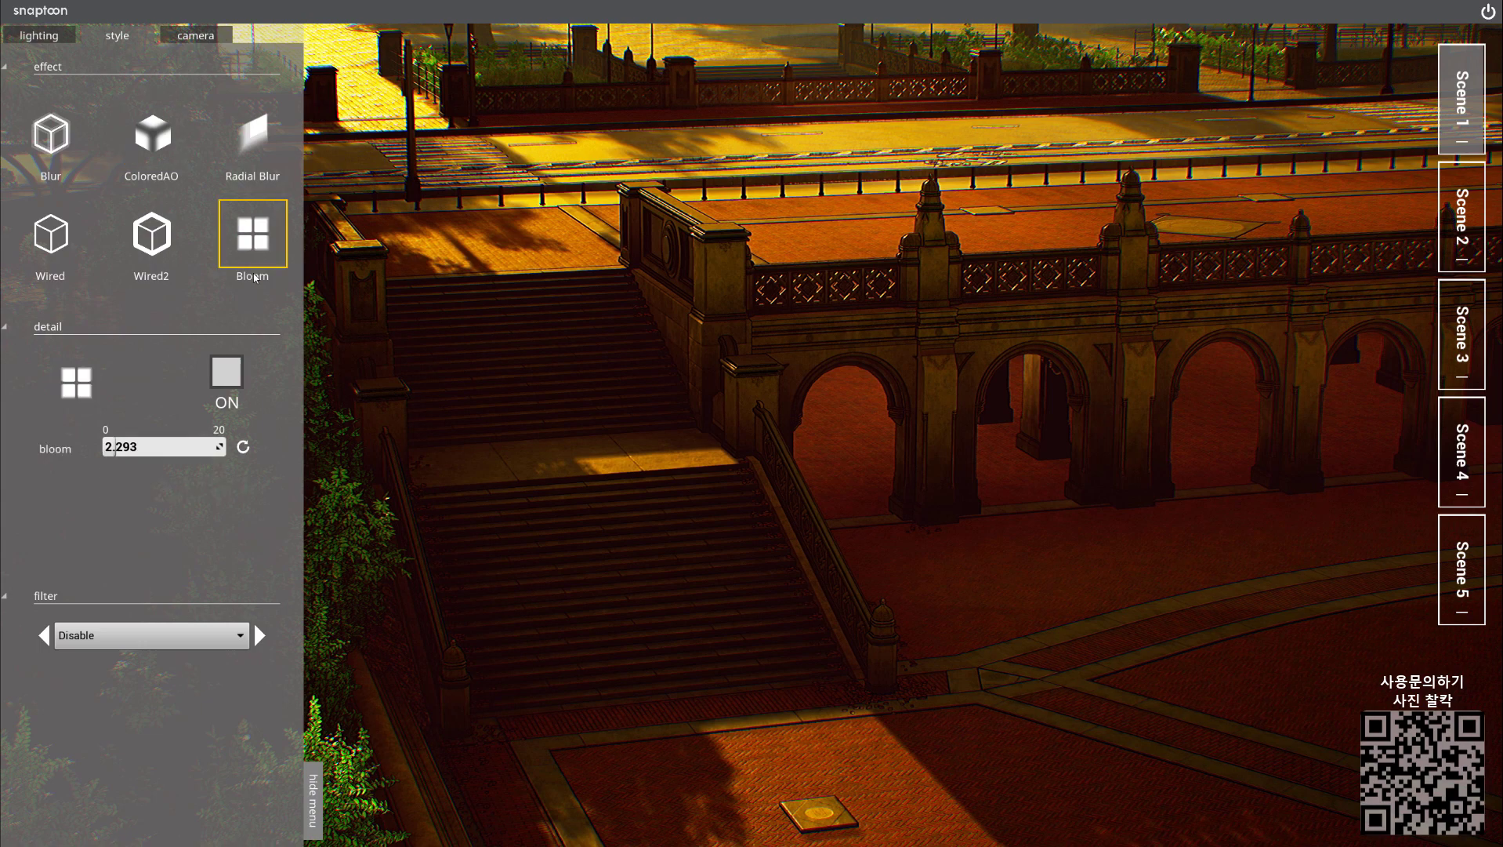
click(228, 375)
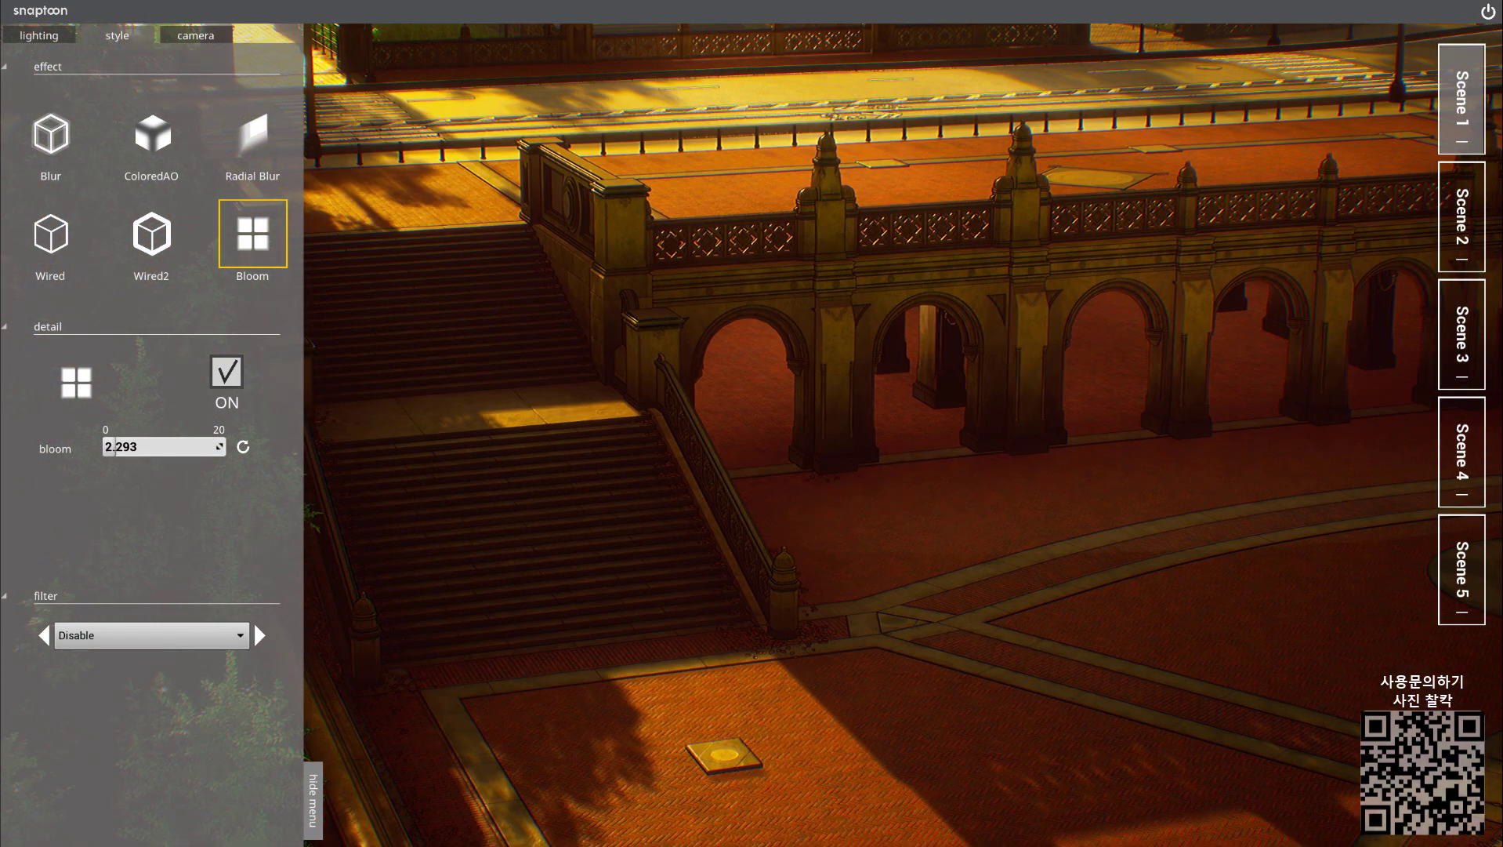
drag(121, 447, 157, 447)
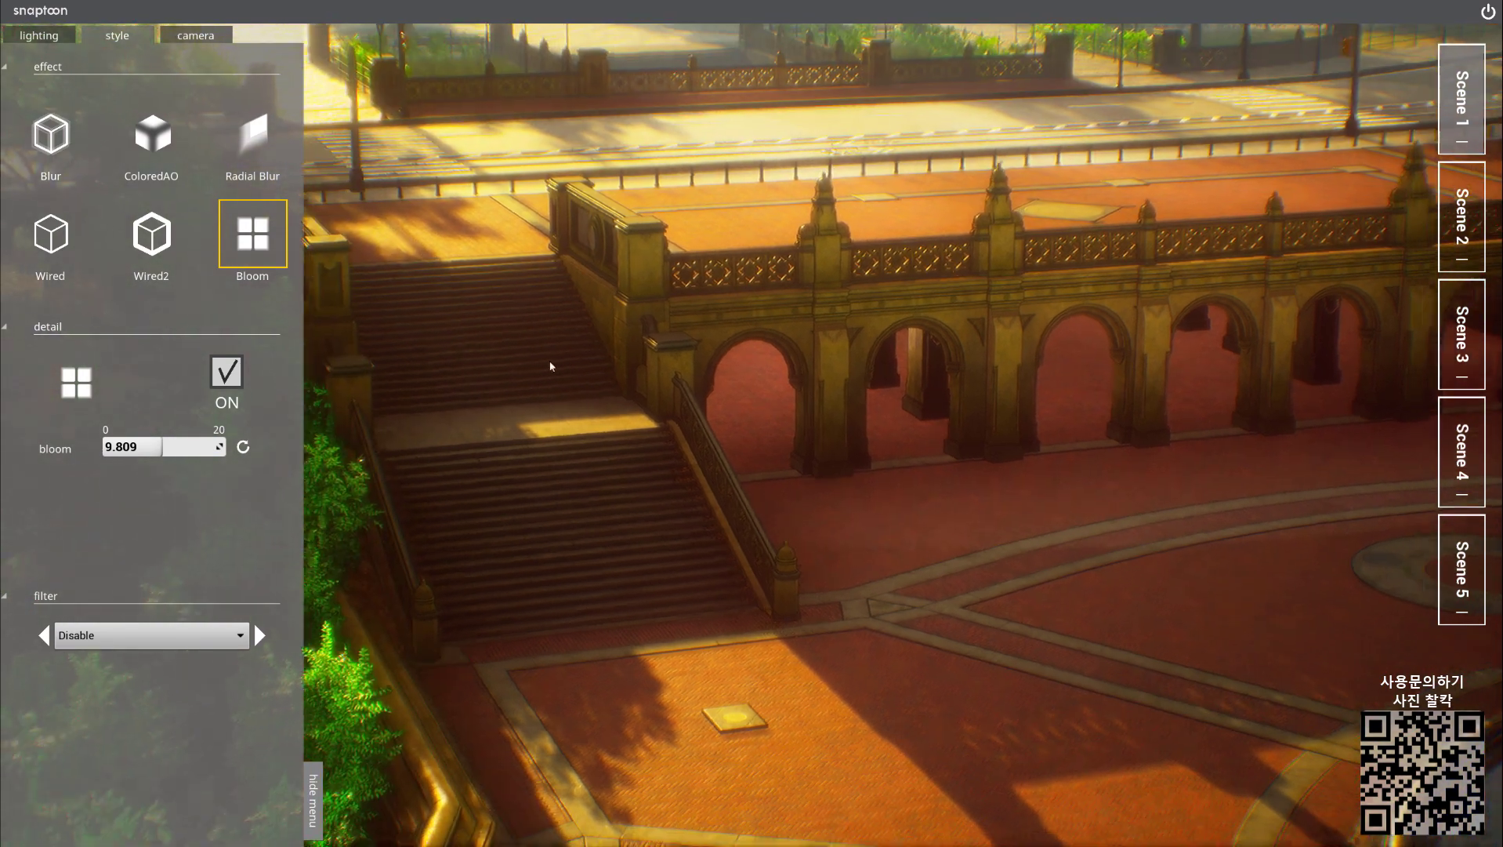
click(192, 35)
drag(138, 122, 134, 122)
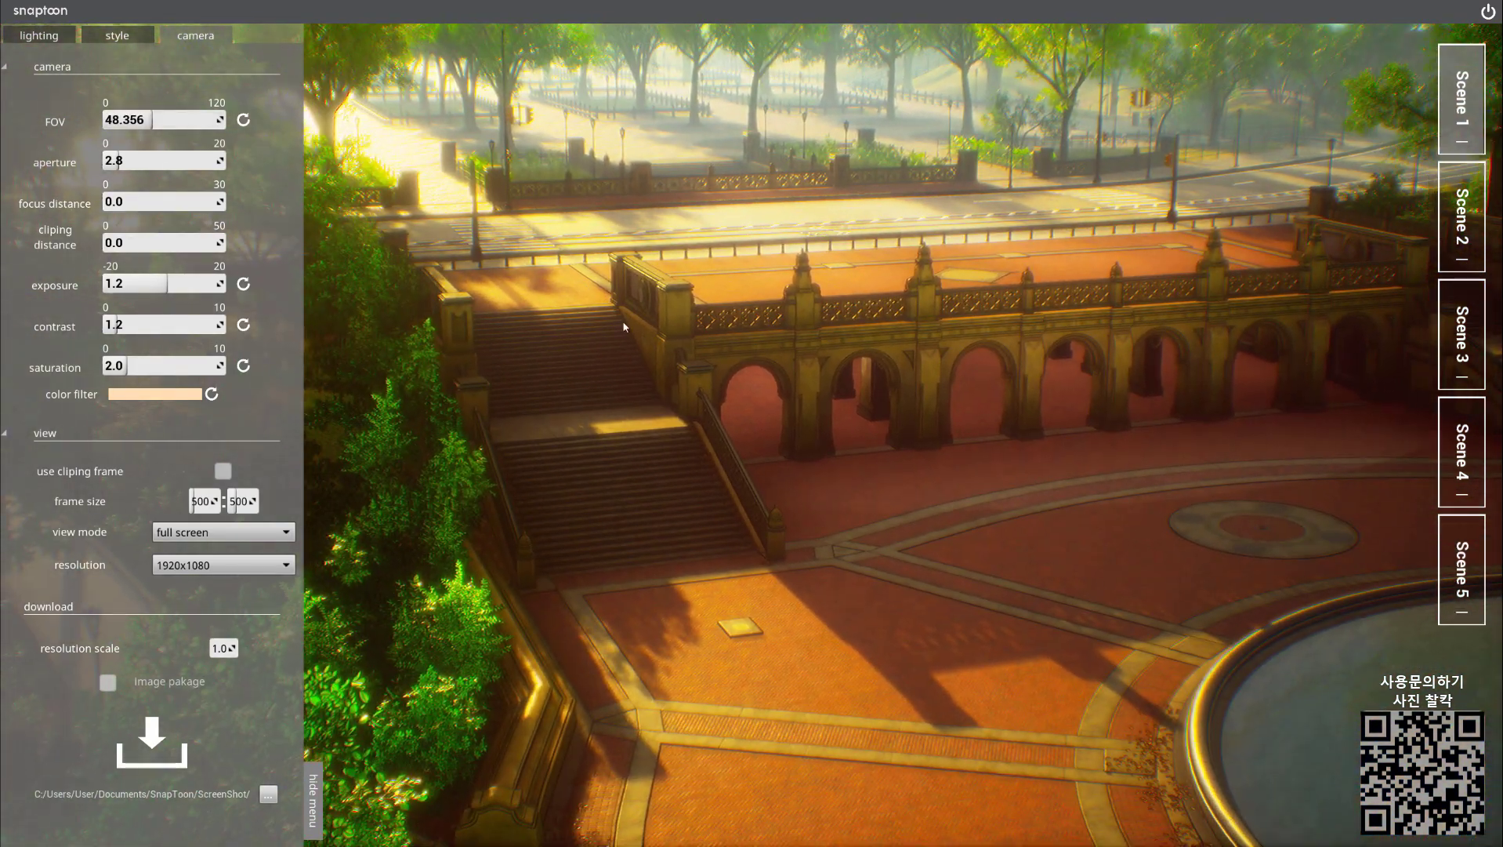
Fly the camera to a viewpoint where leafy trees frame the terrace stairs, hiding the menu.
key(s)
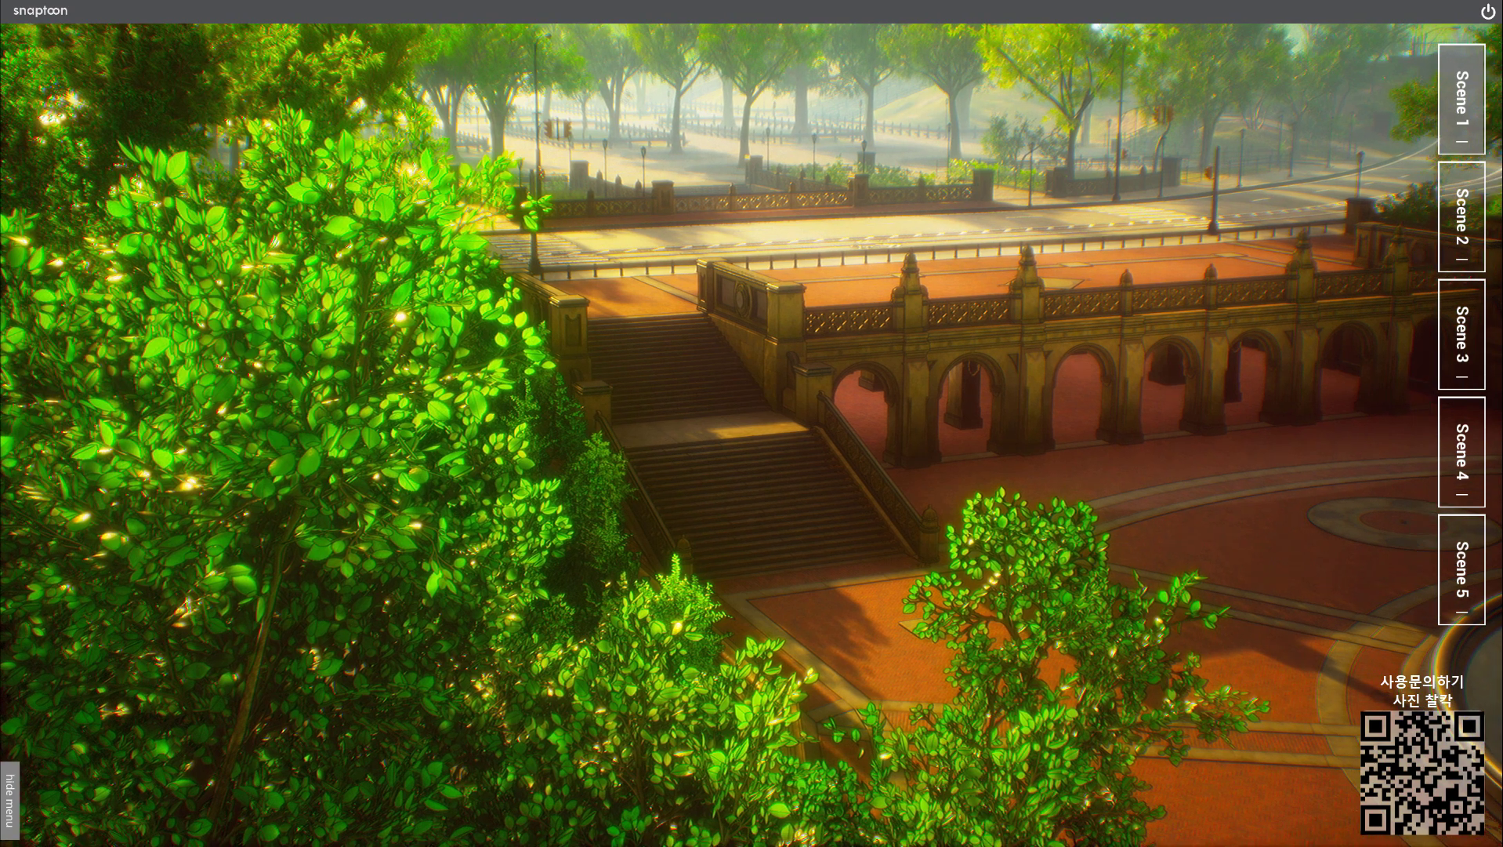
Compare the styled terrace with the unstyled rocky-hill scene, ending on Scene 2.
click(1464, 210)
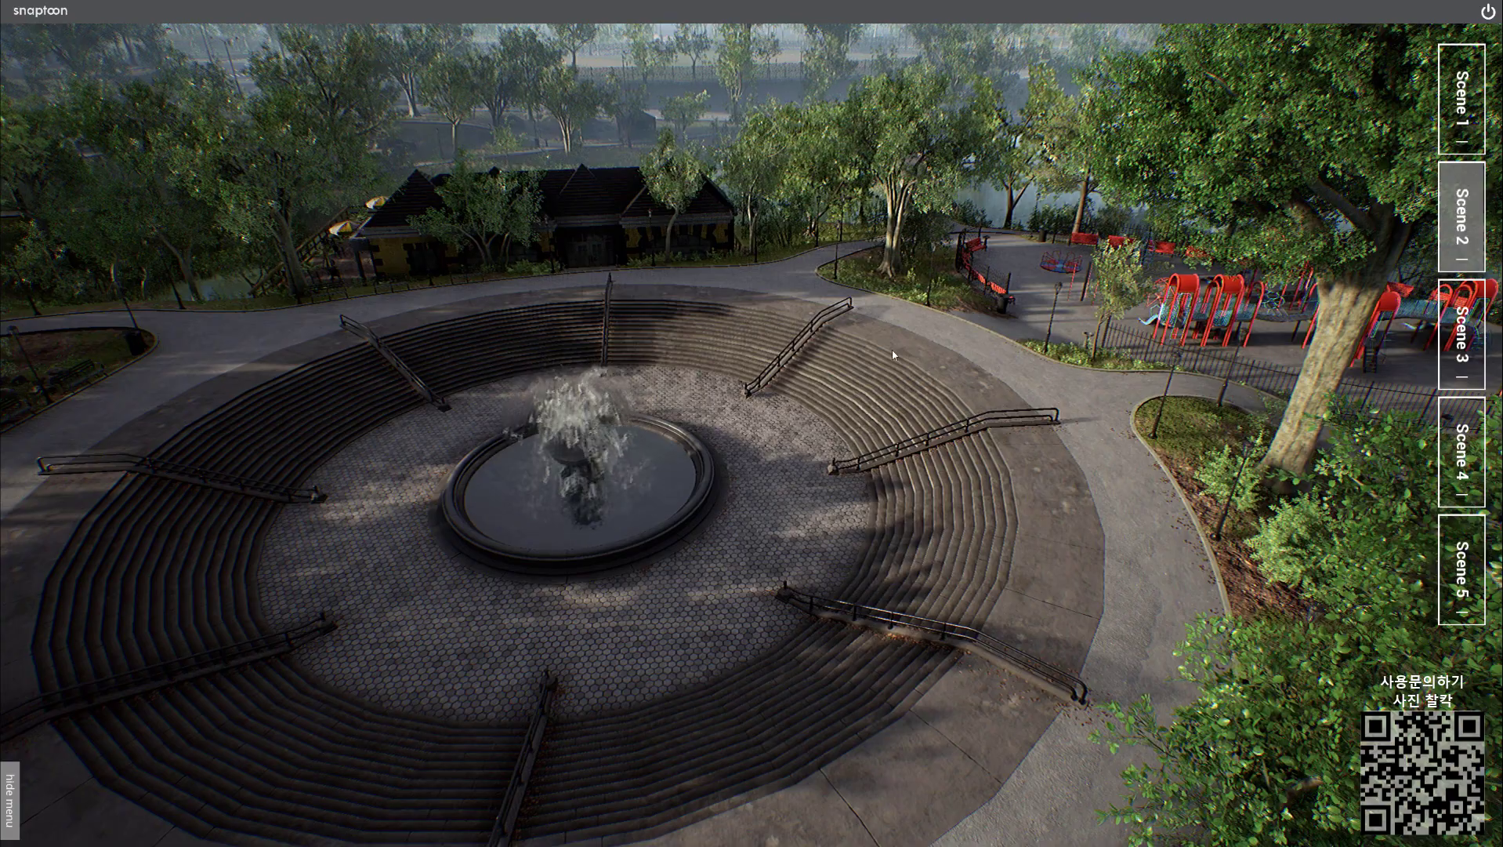
click(1476, 110)
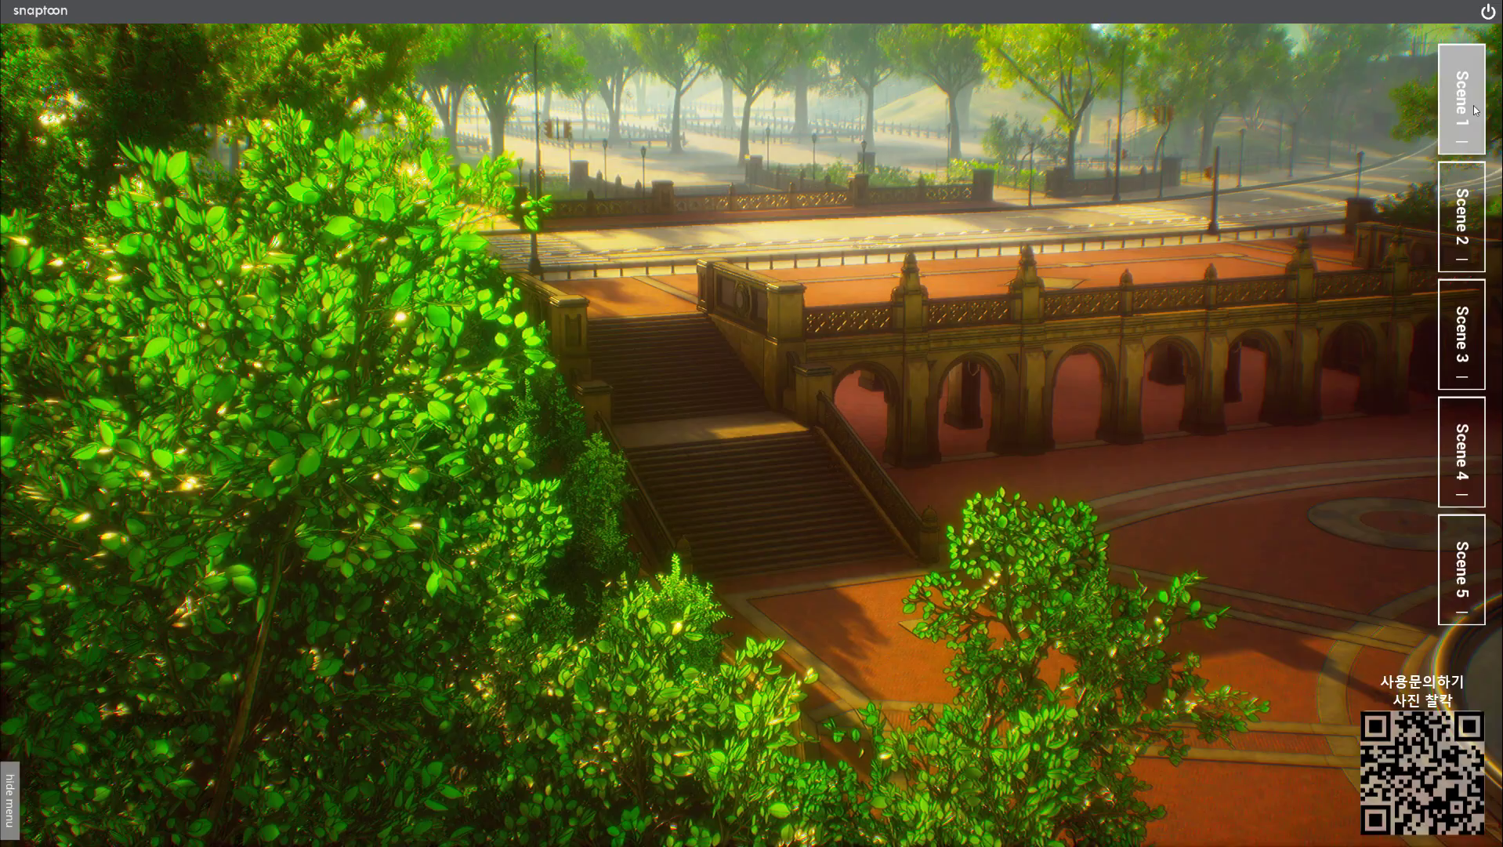
click(1466, 172)
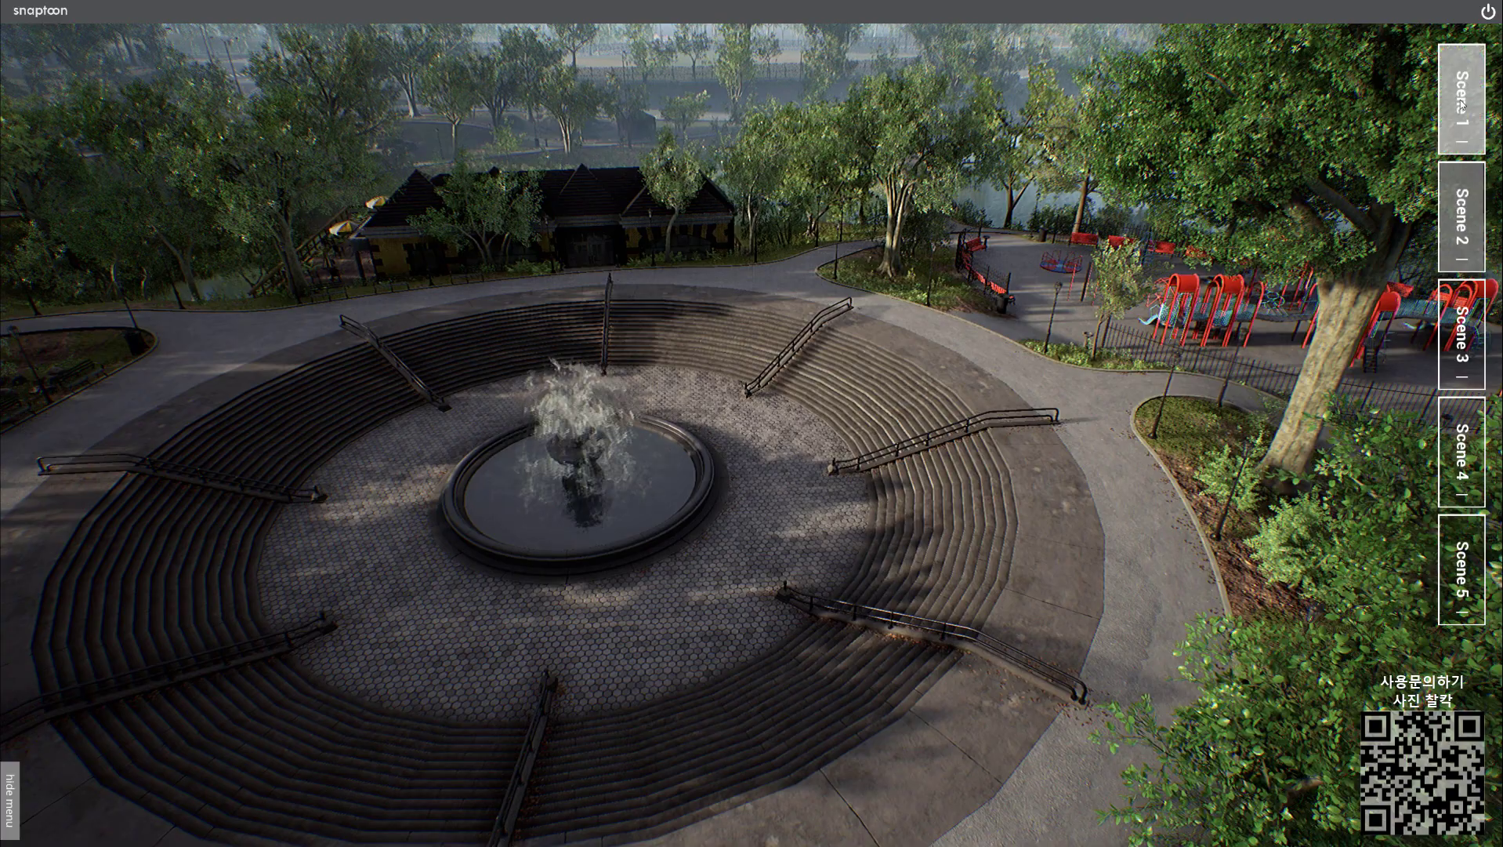
click(1462, 142)
click(1470, 213)
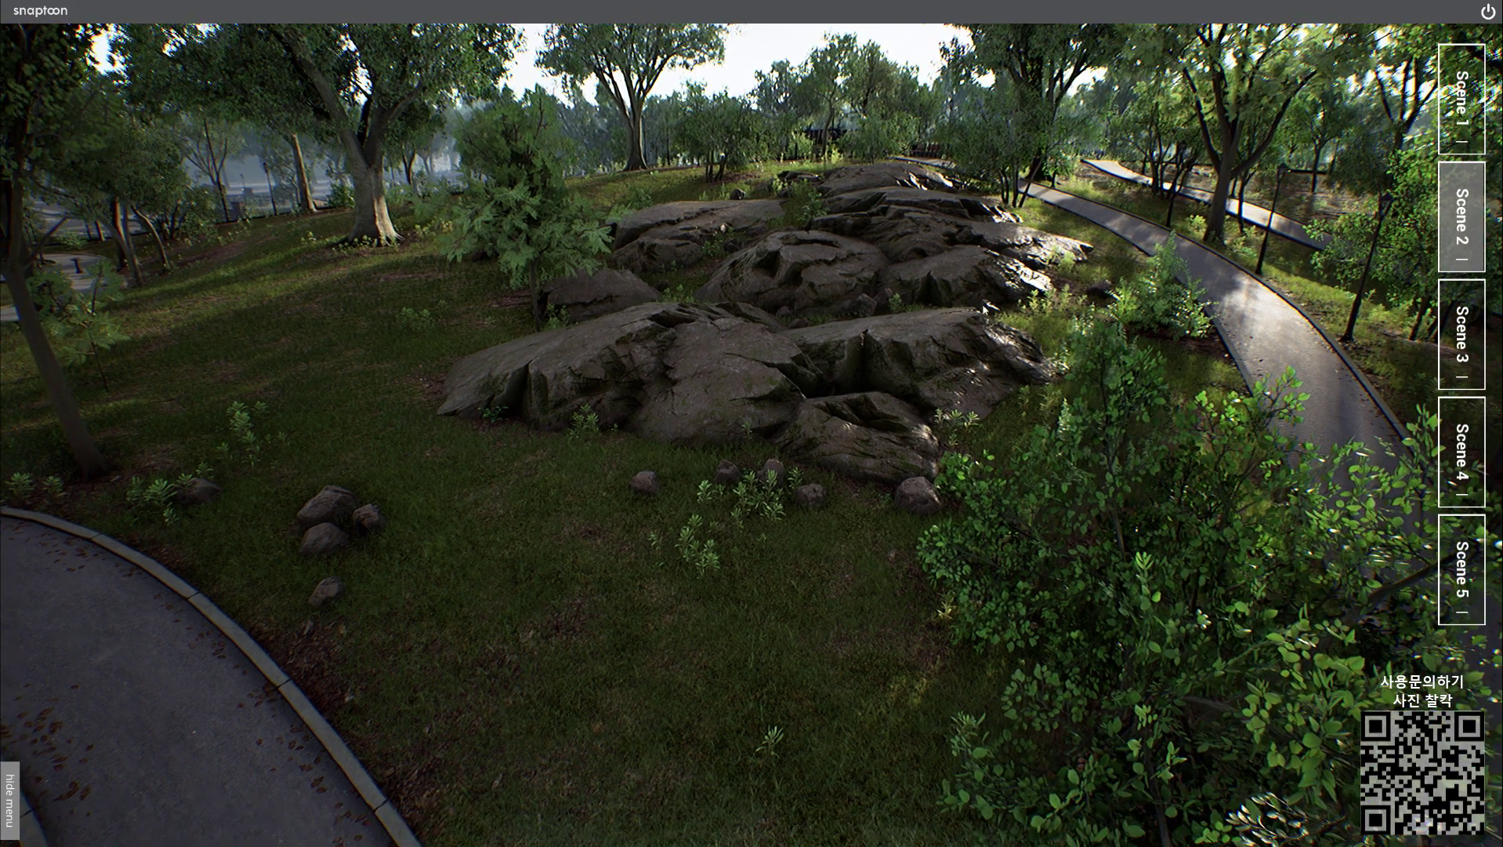
click(1468, 112)
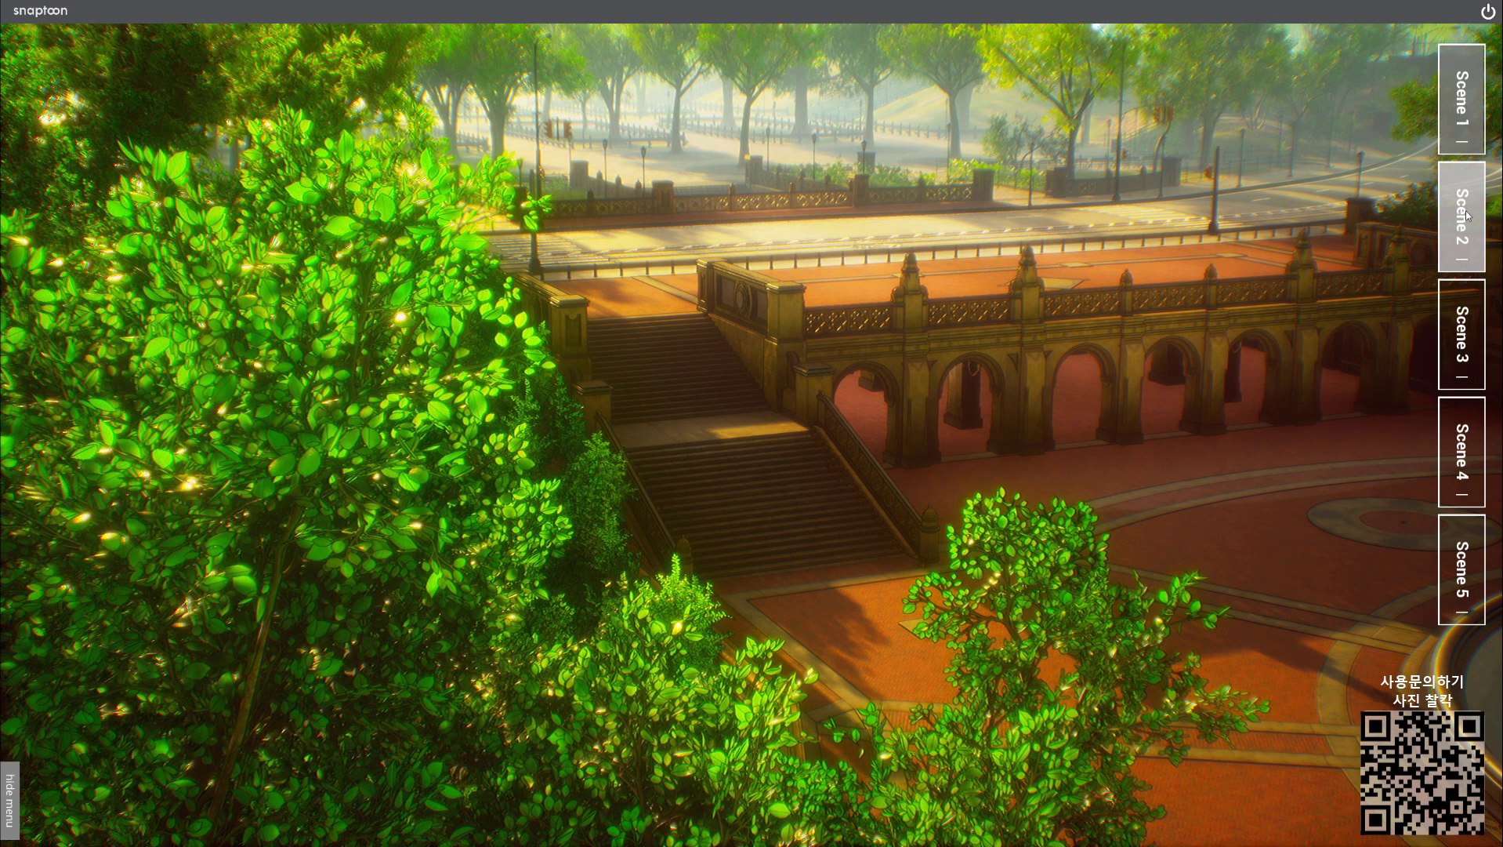
click(1469, 215)
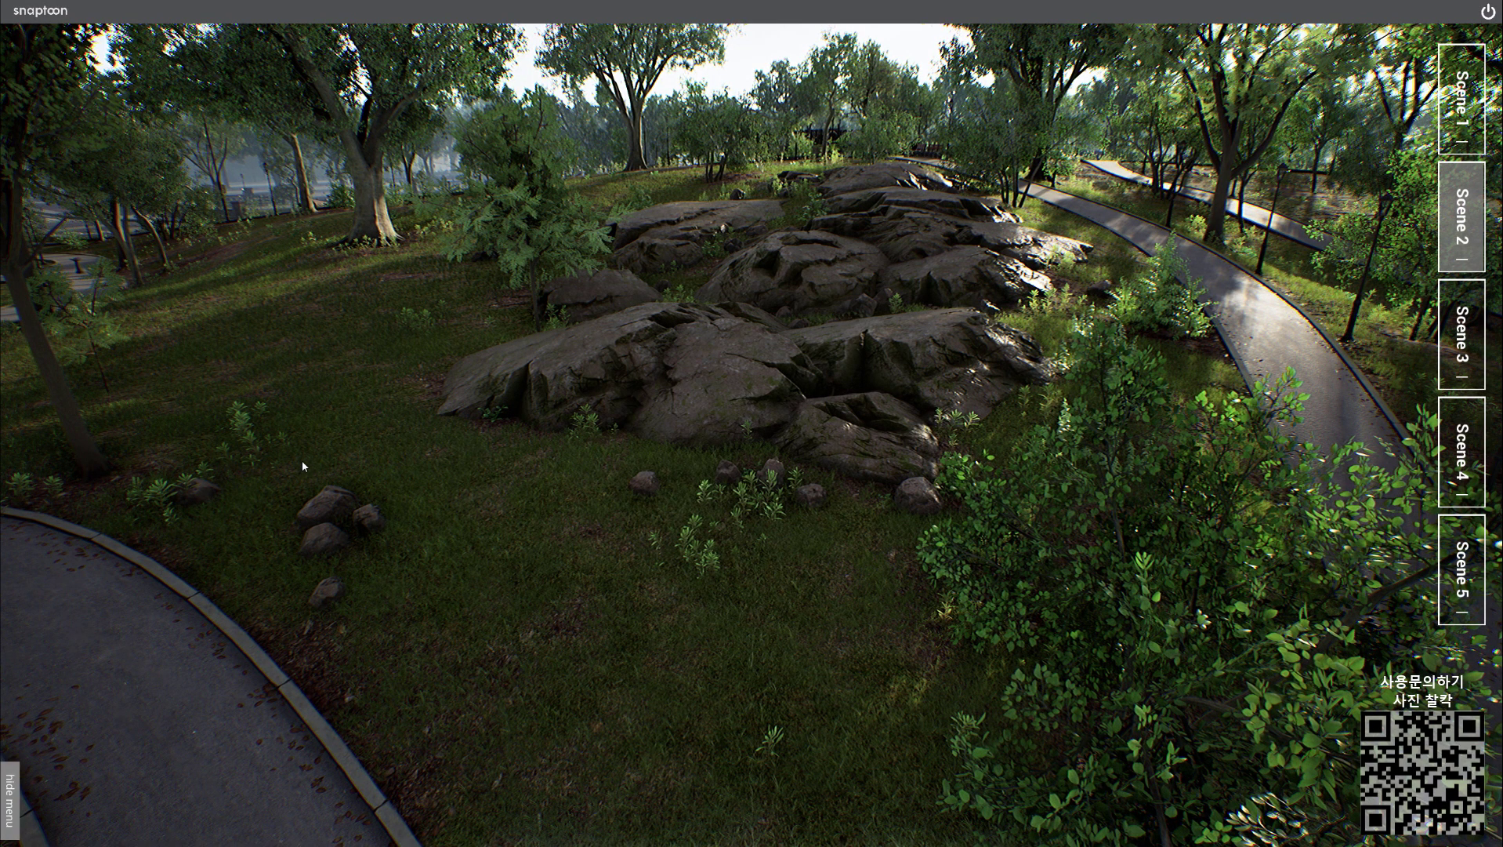
Turn on bloom at 7.05 and raise the camera saturation to 3.0 for the rocky hill.
click(68, 39)
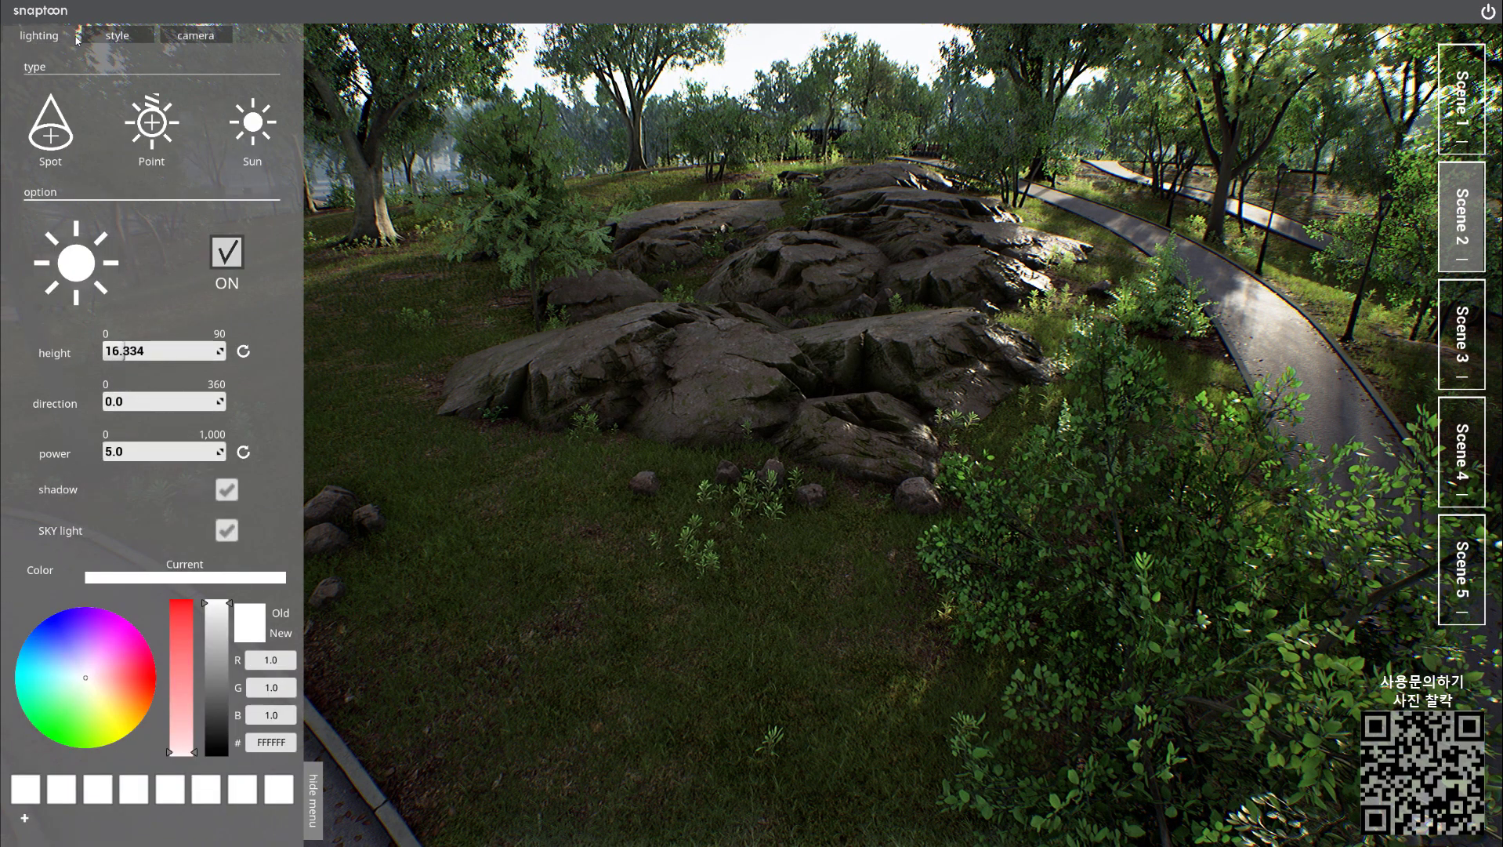
click(118, 36)
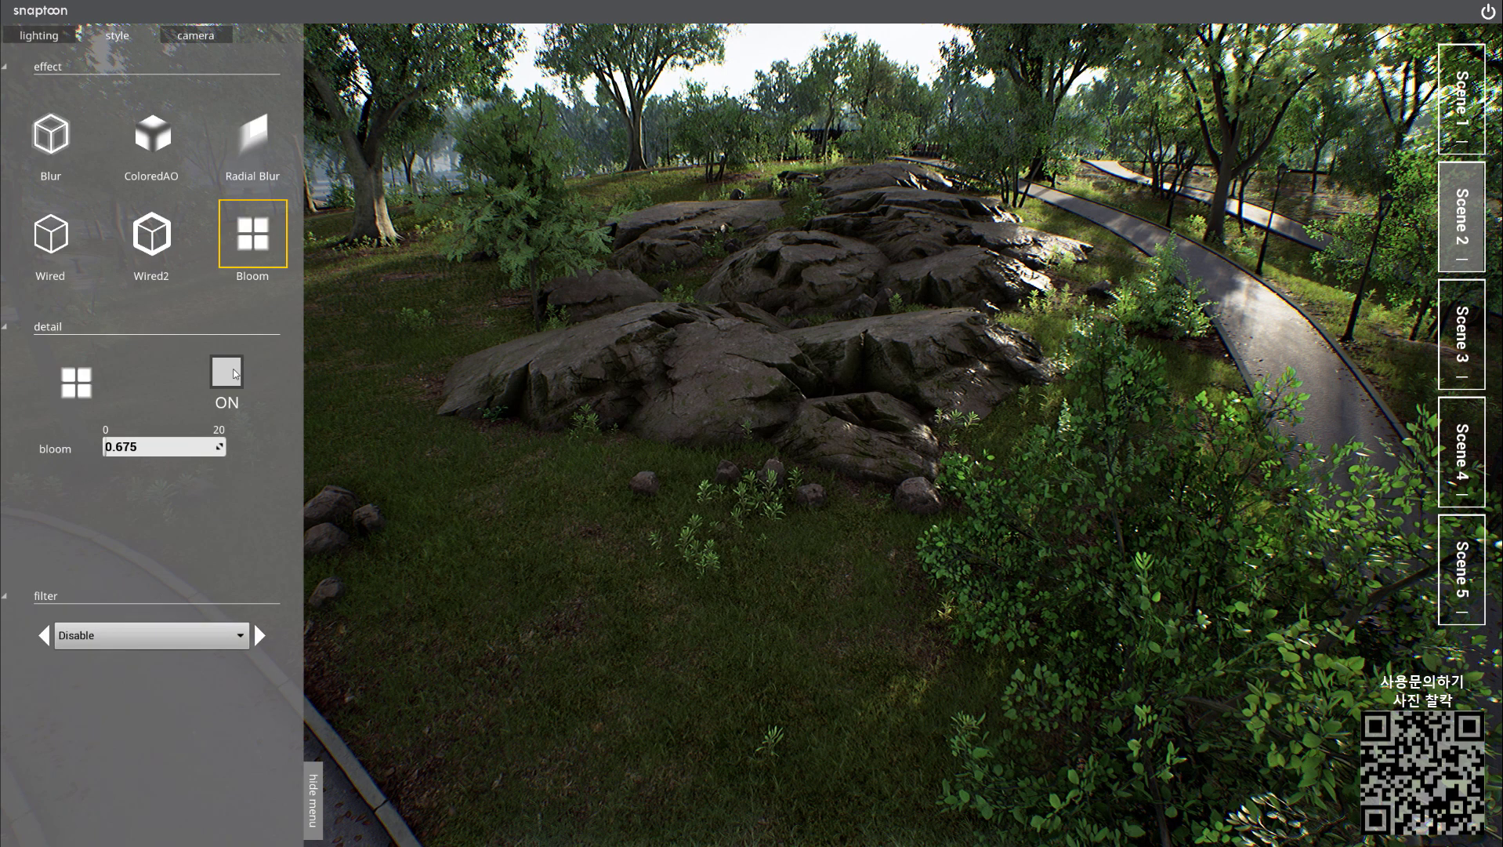
click(234, 374)
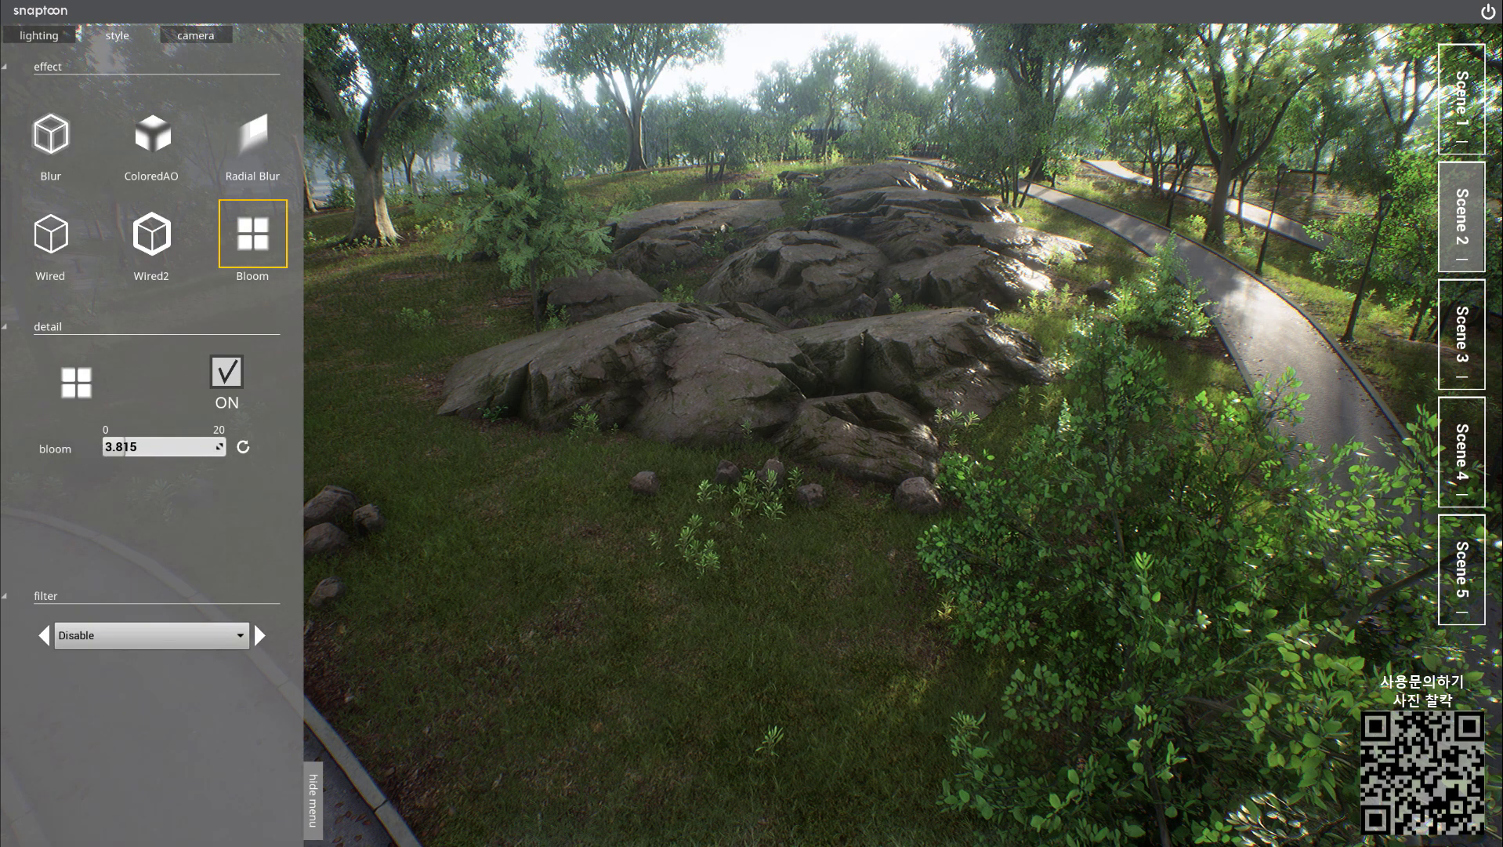
click(195, 37)
click(109, 367)
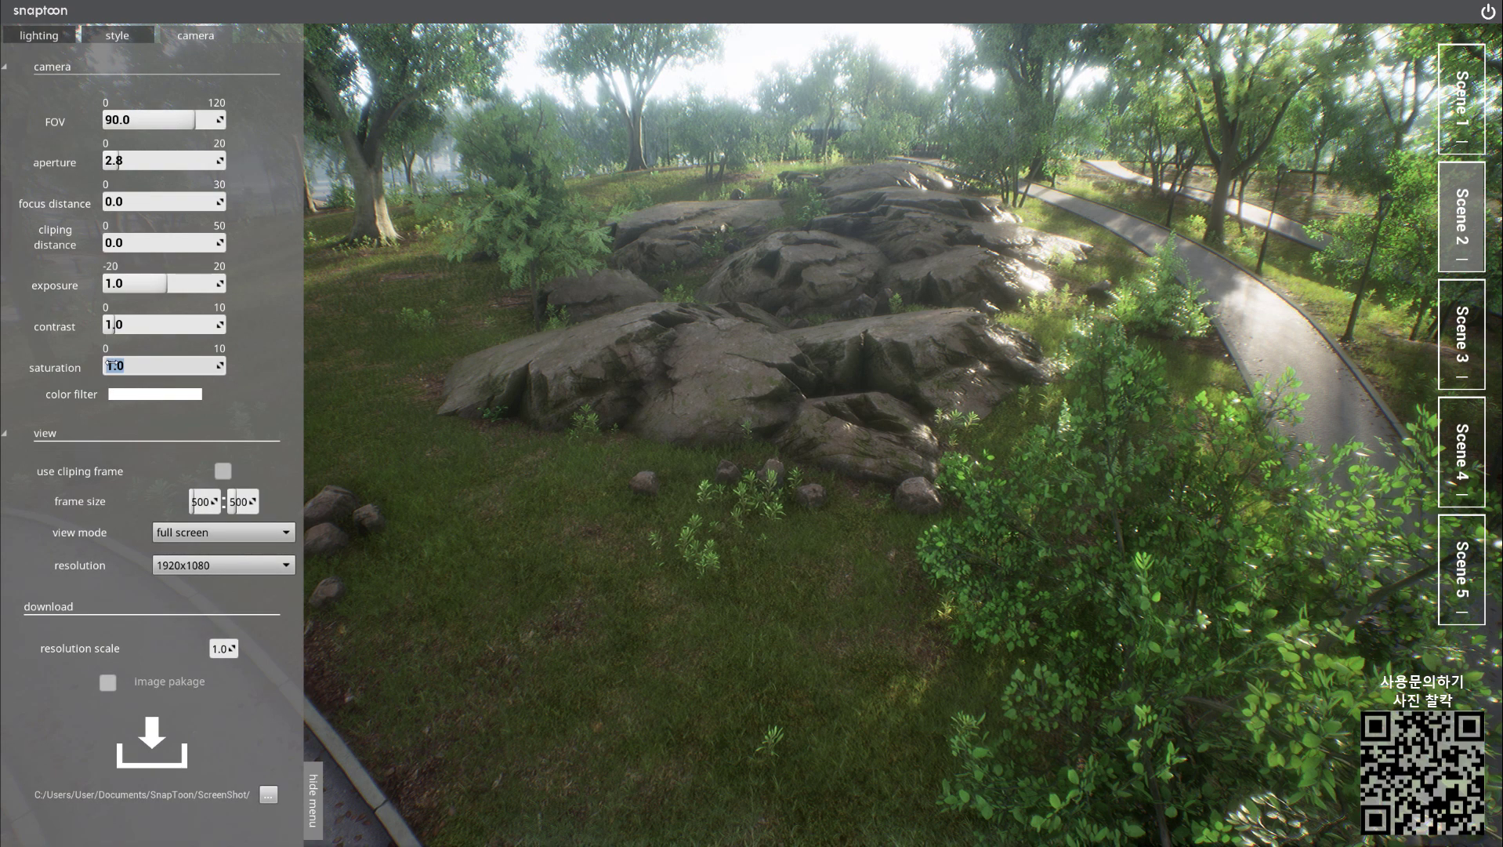
text(3)
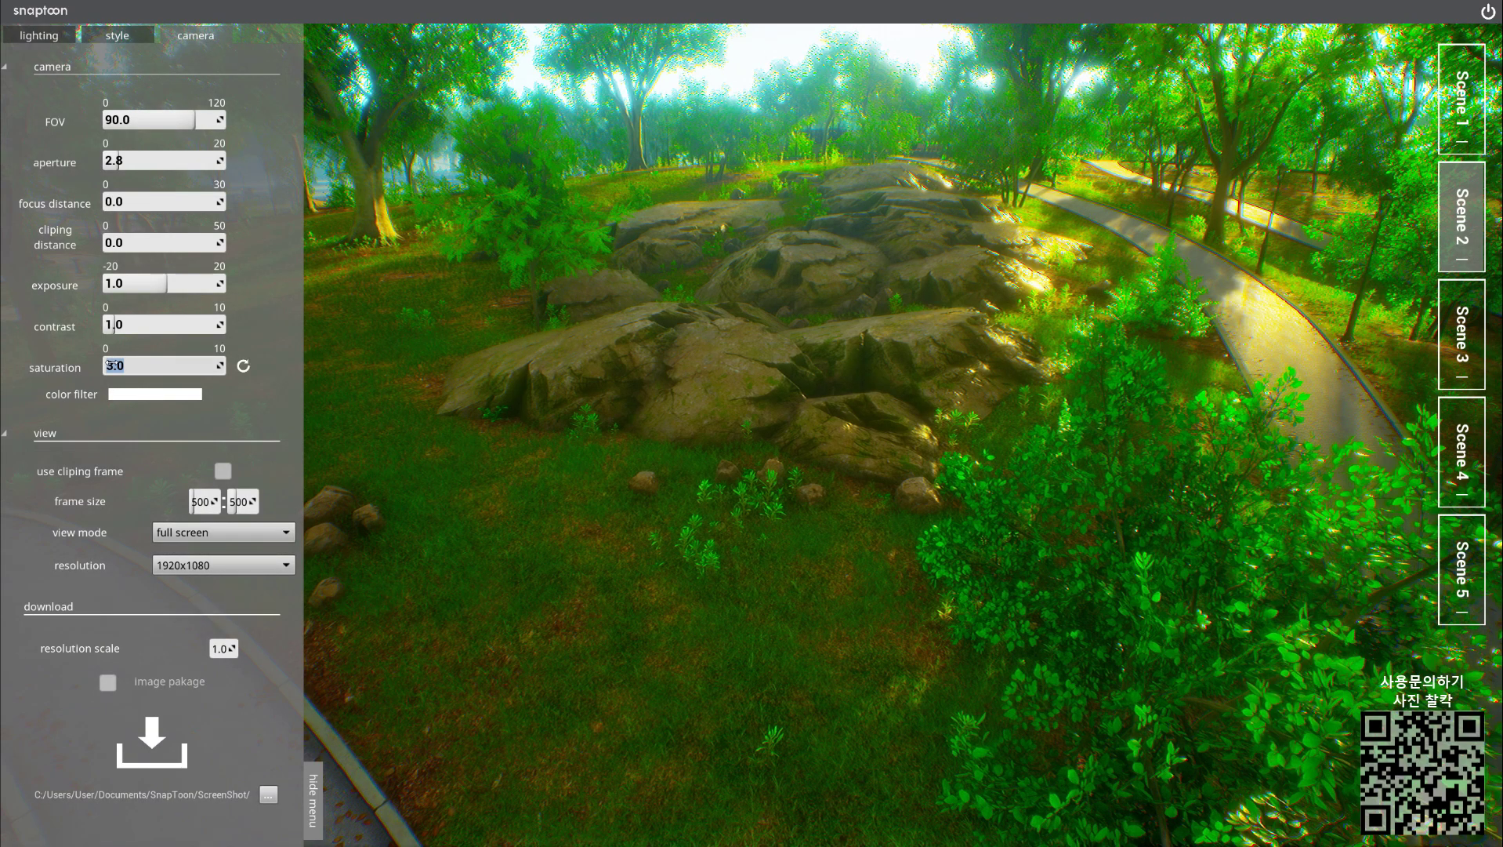
click(89, 40)
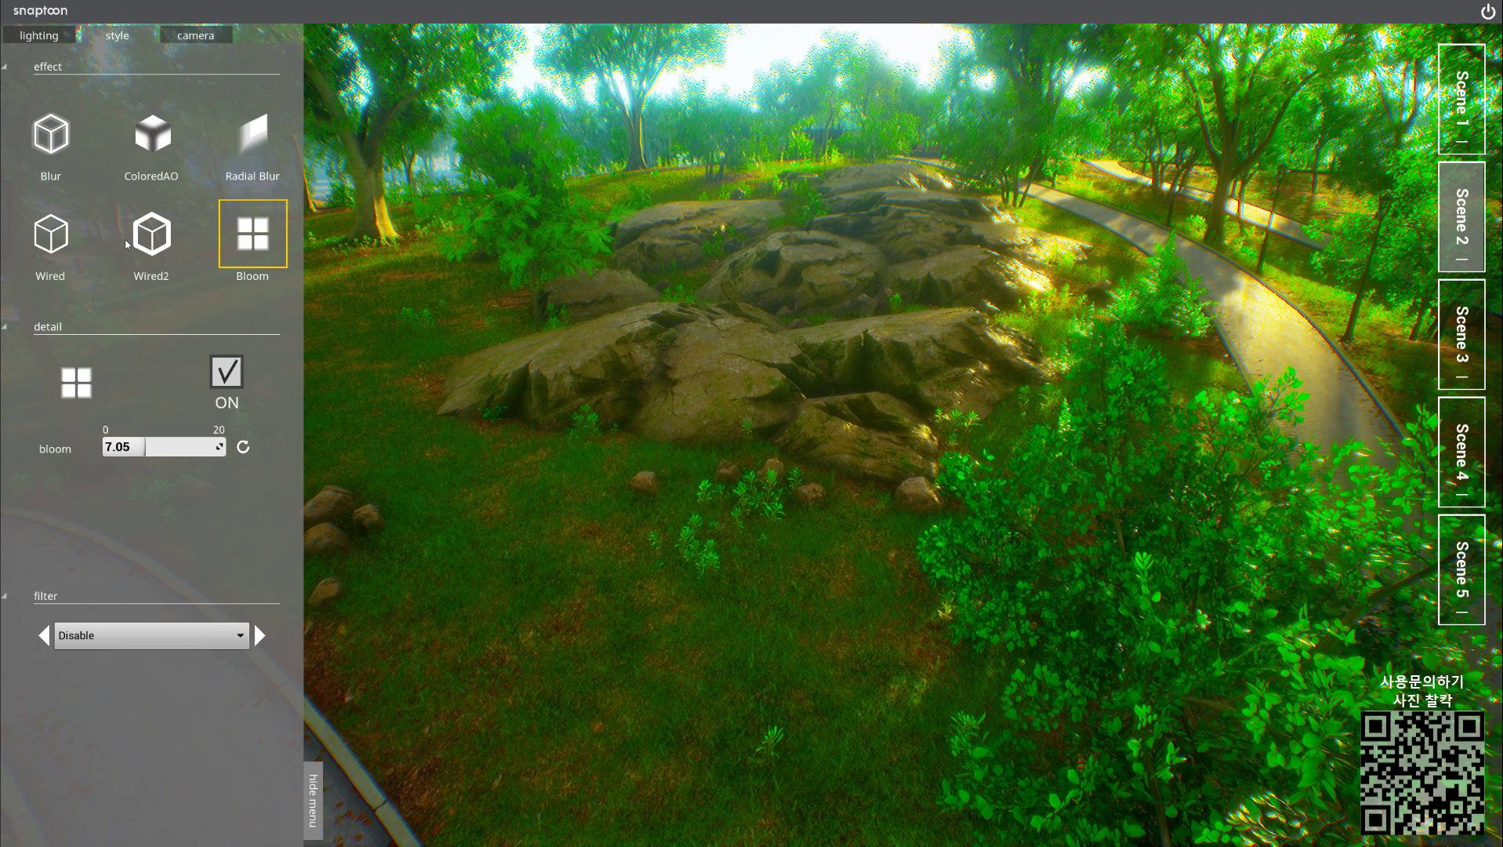
Try the Wired outline, adjust its distance, then switch it back off.
click(50, 233)
click(219, 378)
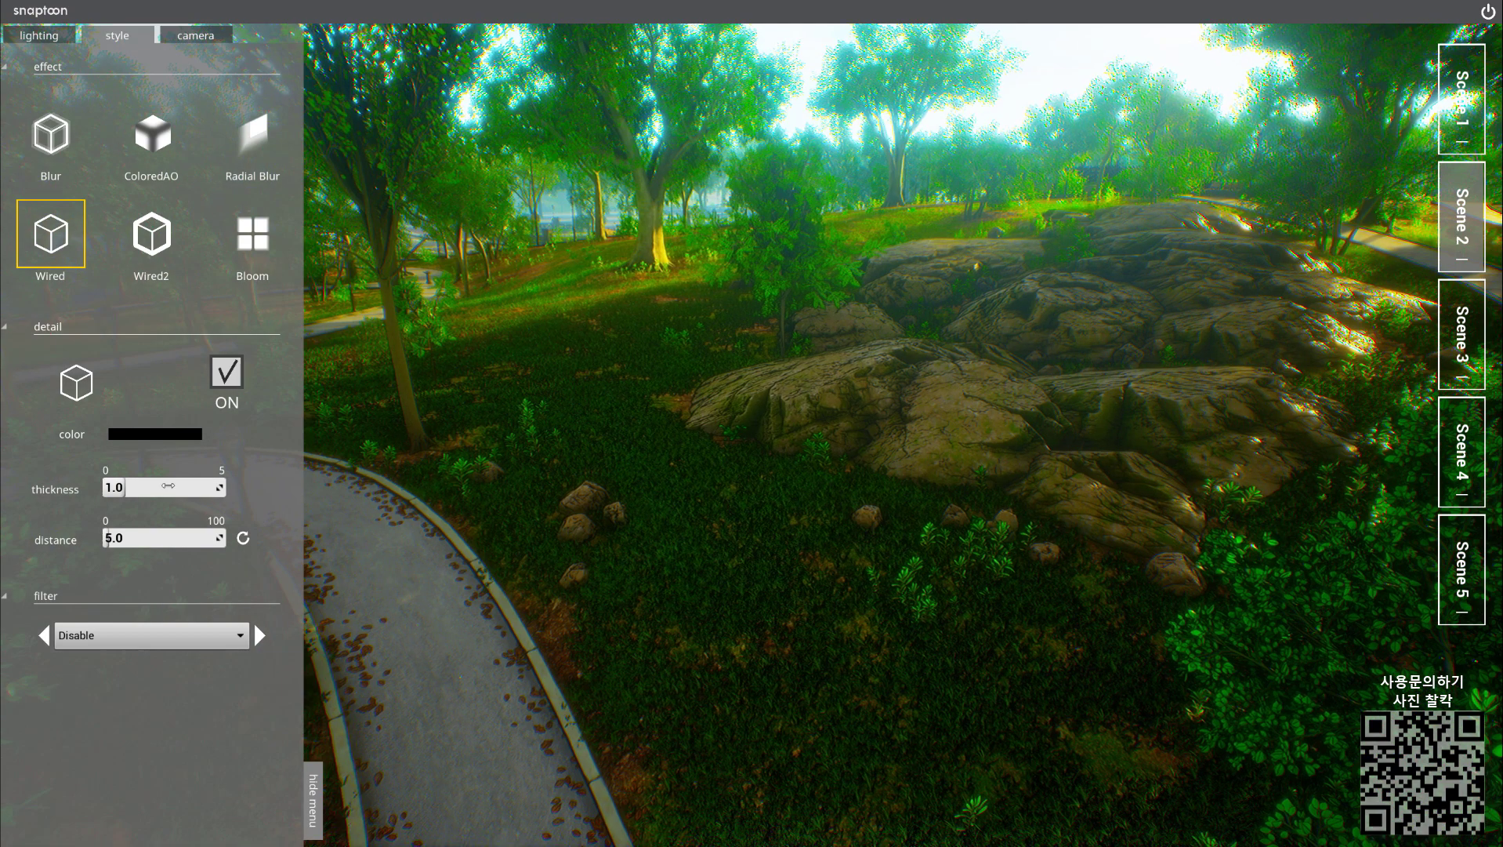
drag(109, 538, 108, 538)
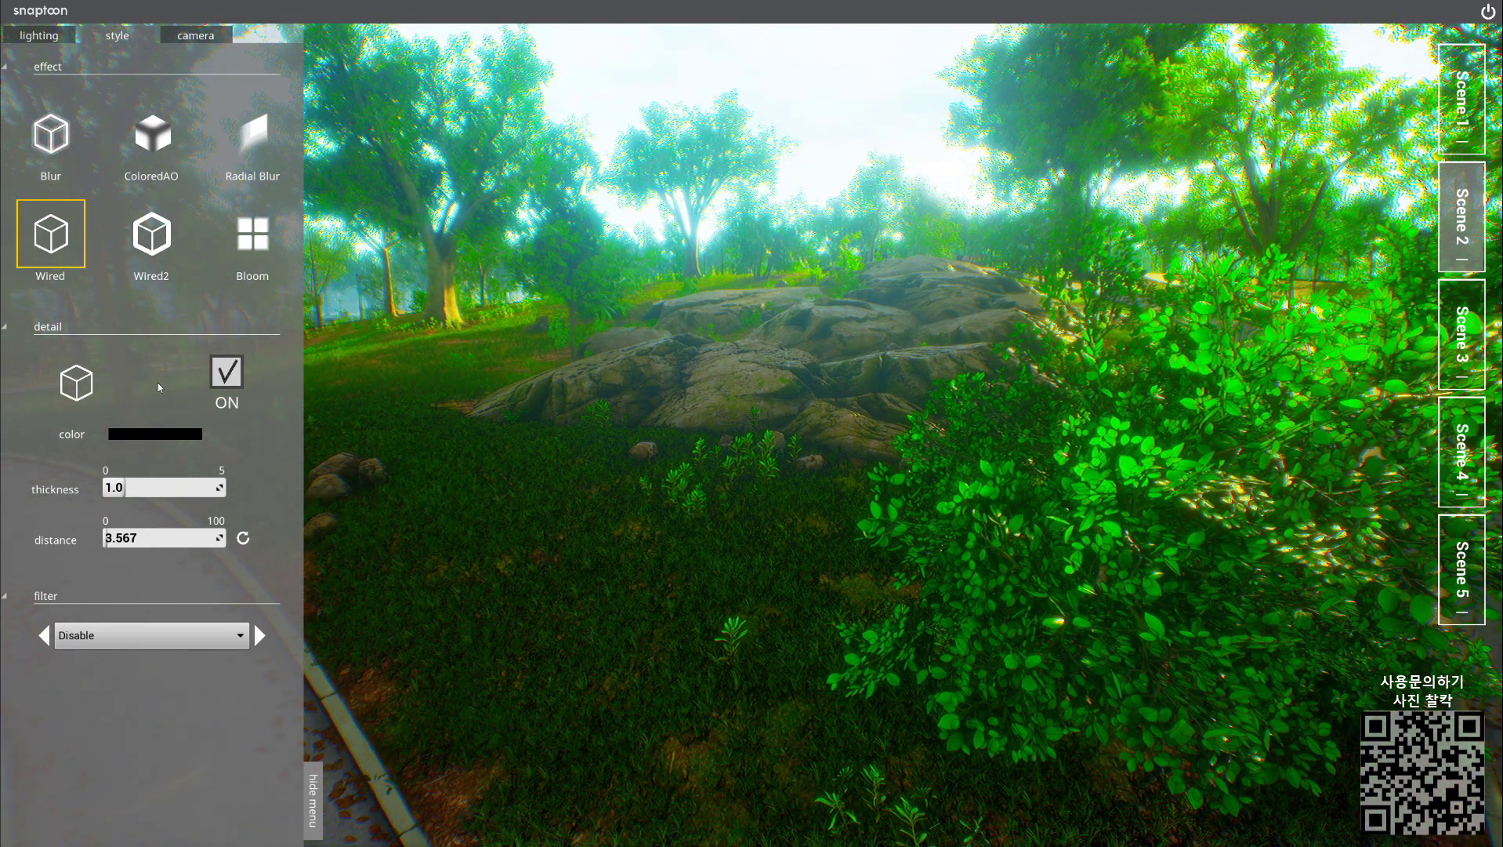
click(224, 375)
Turn on Wired2 outlines and raise their thickness to about 6.5.
click(154, 245)
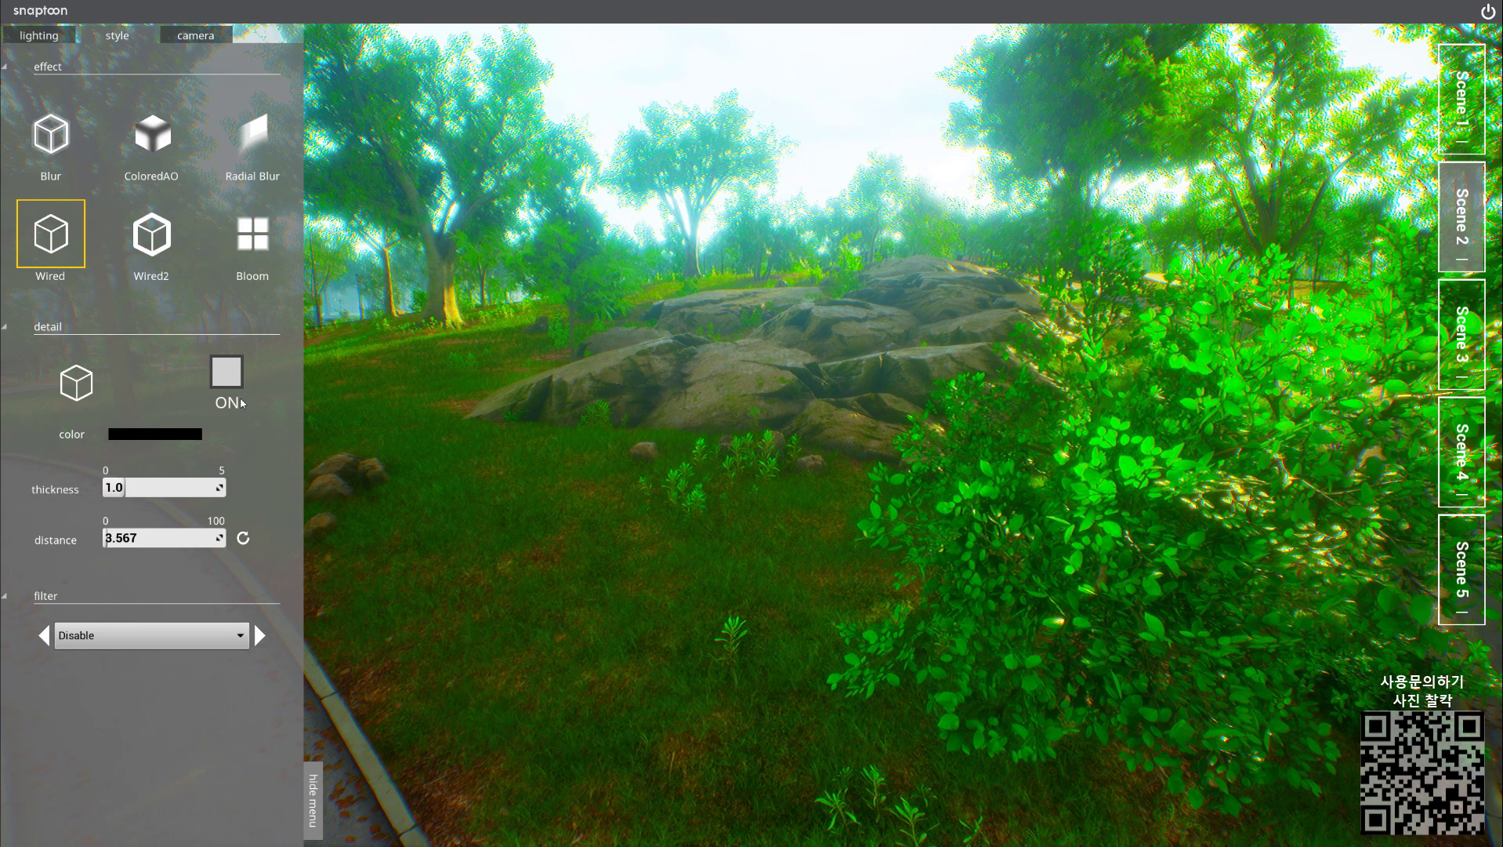
click(240, 380)
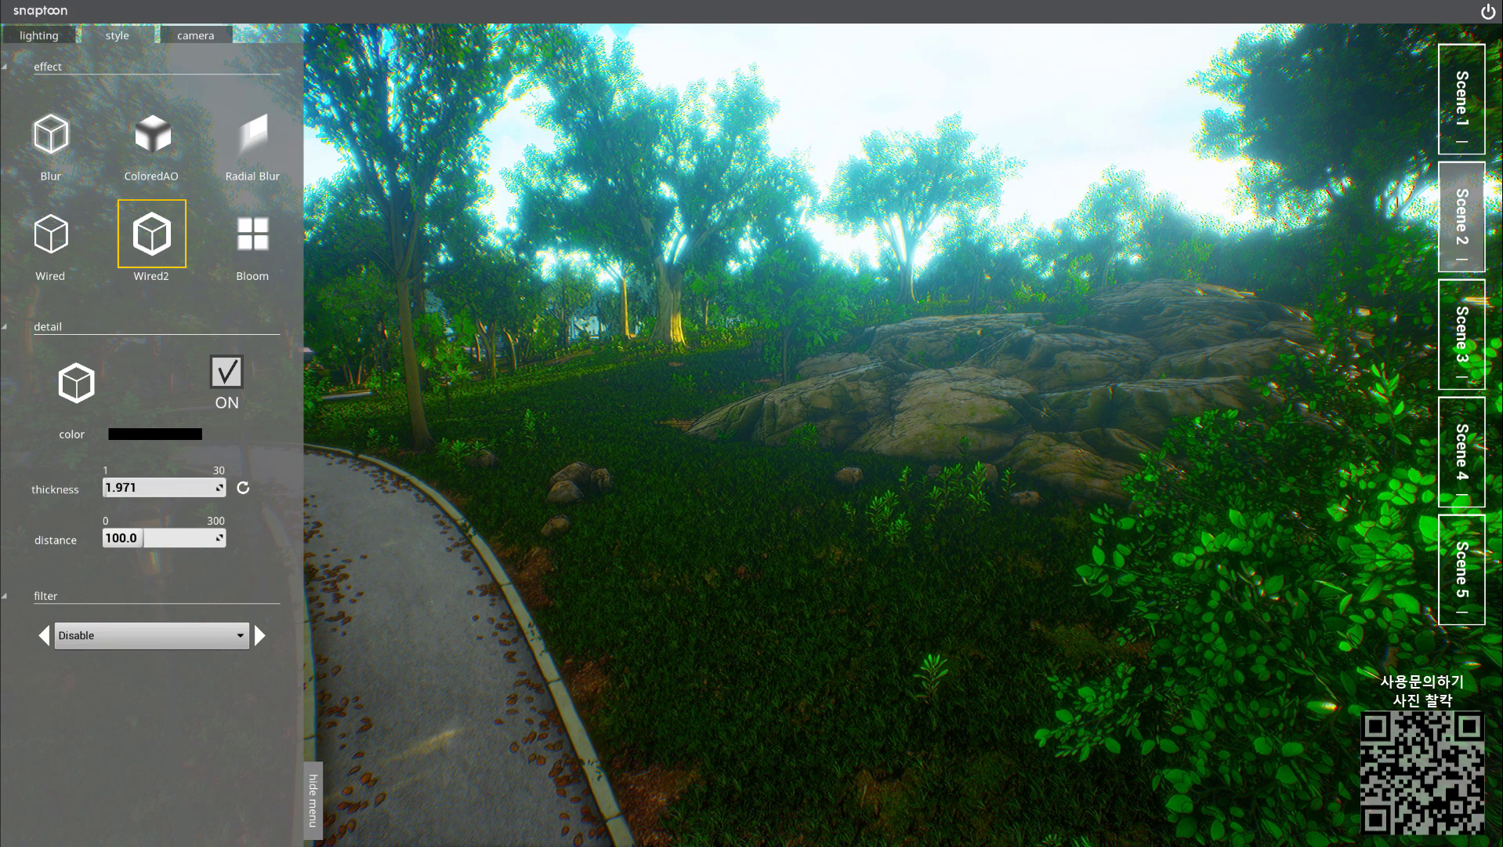
drag(107, 487, 126, 487)
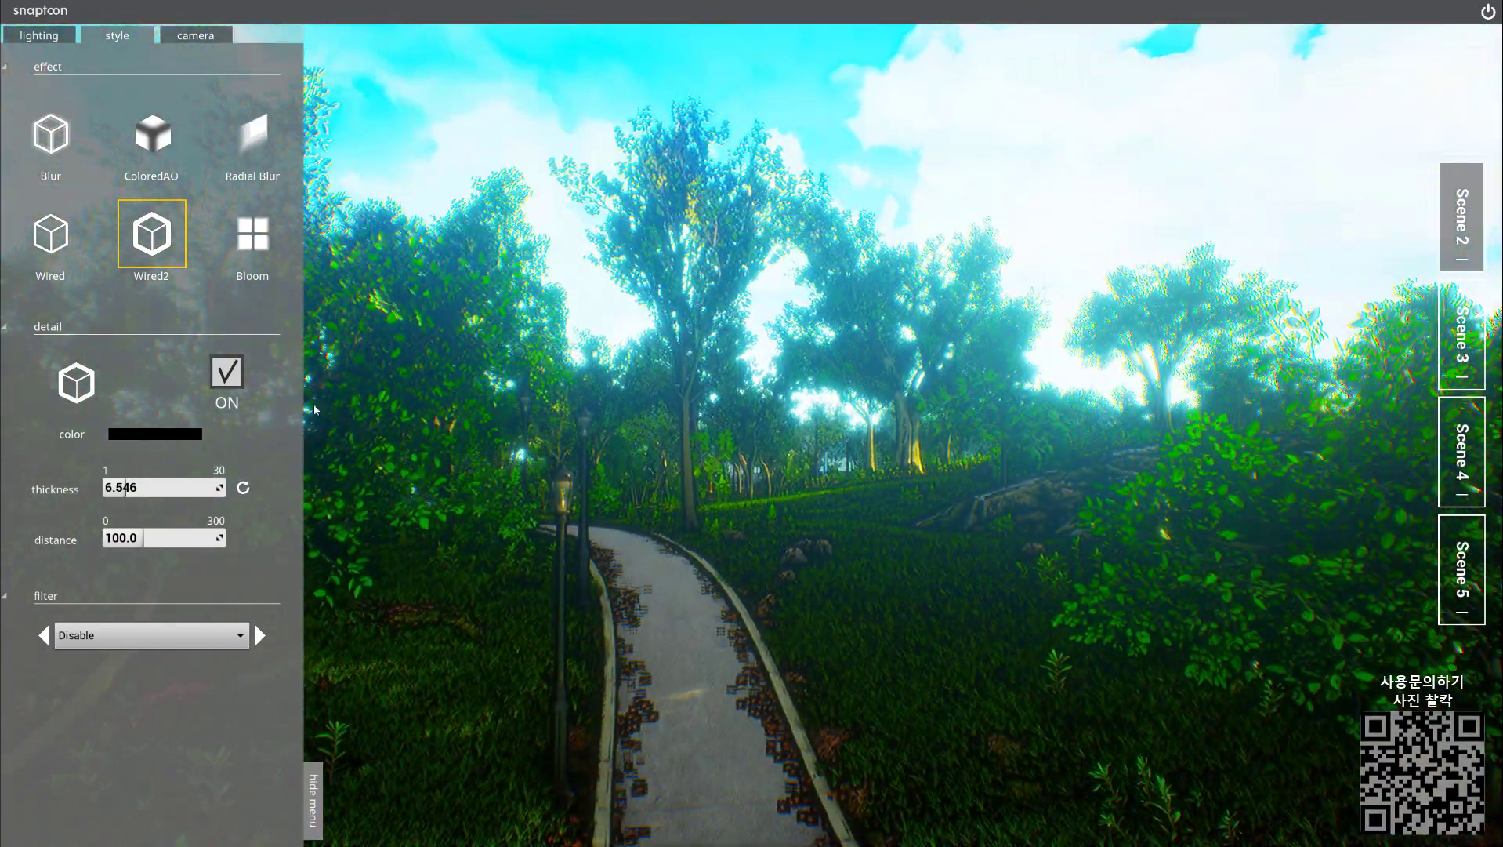
Enable ColoredAO with a peach occlusion colour at strength 0.1.
click(169, 145)
click(226, 373)
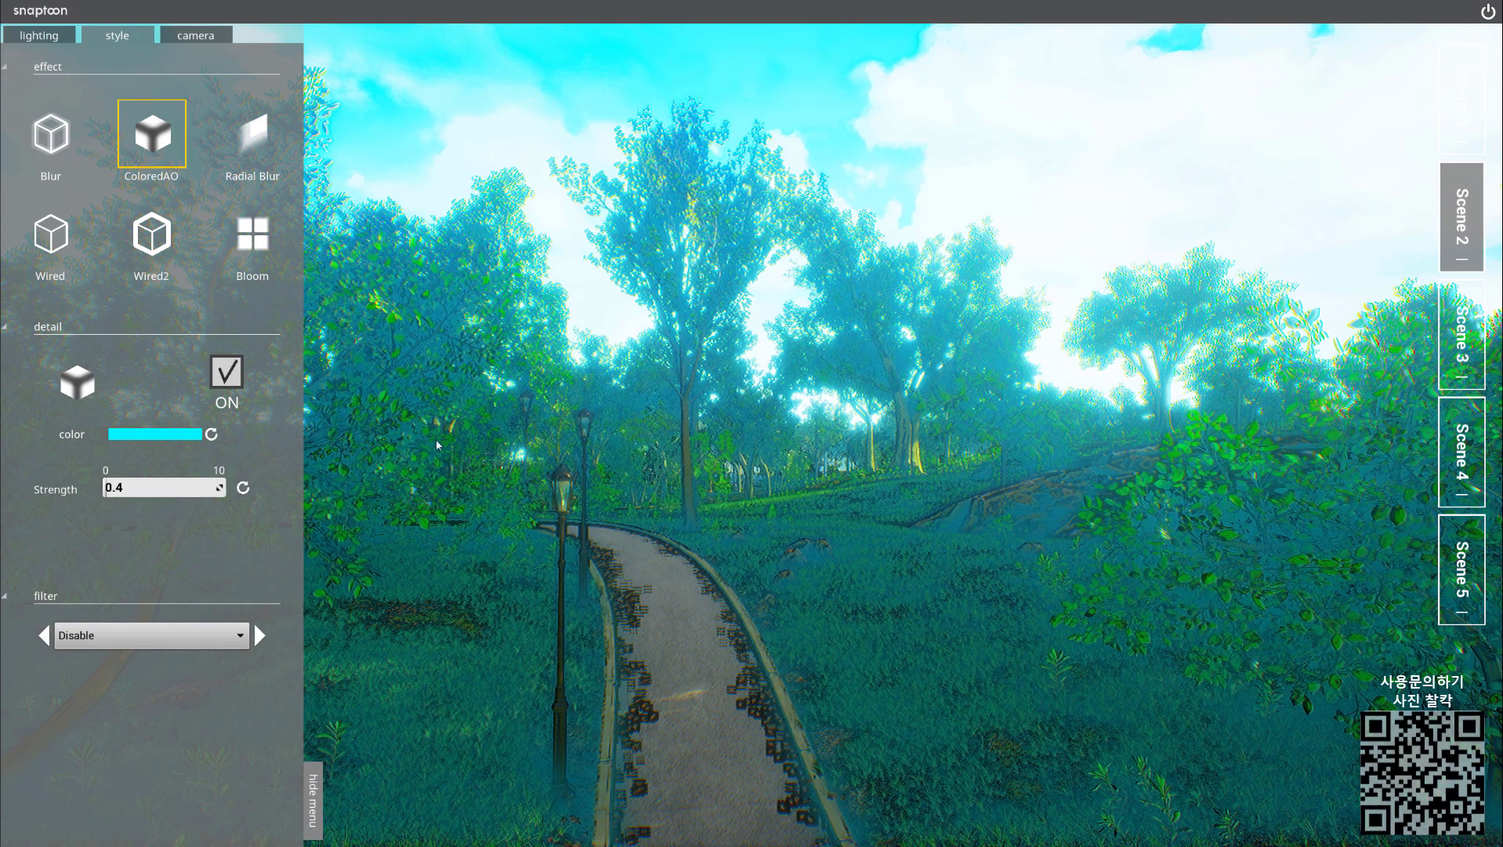
click(189, 437)
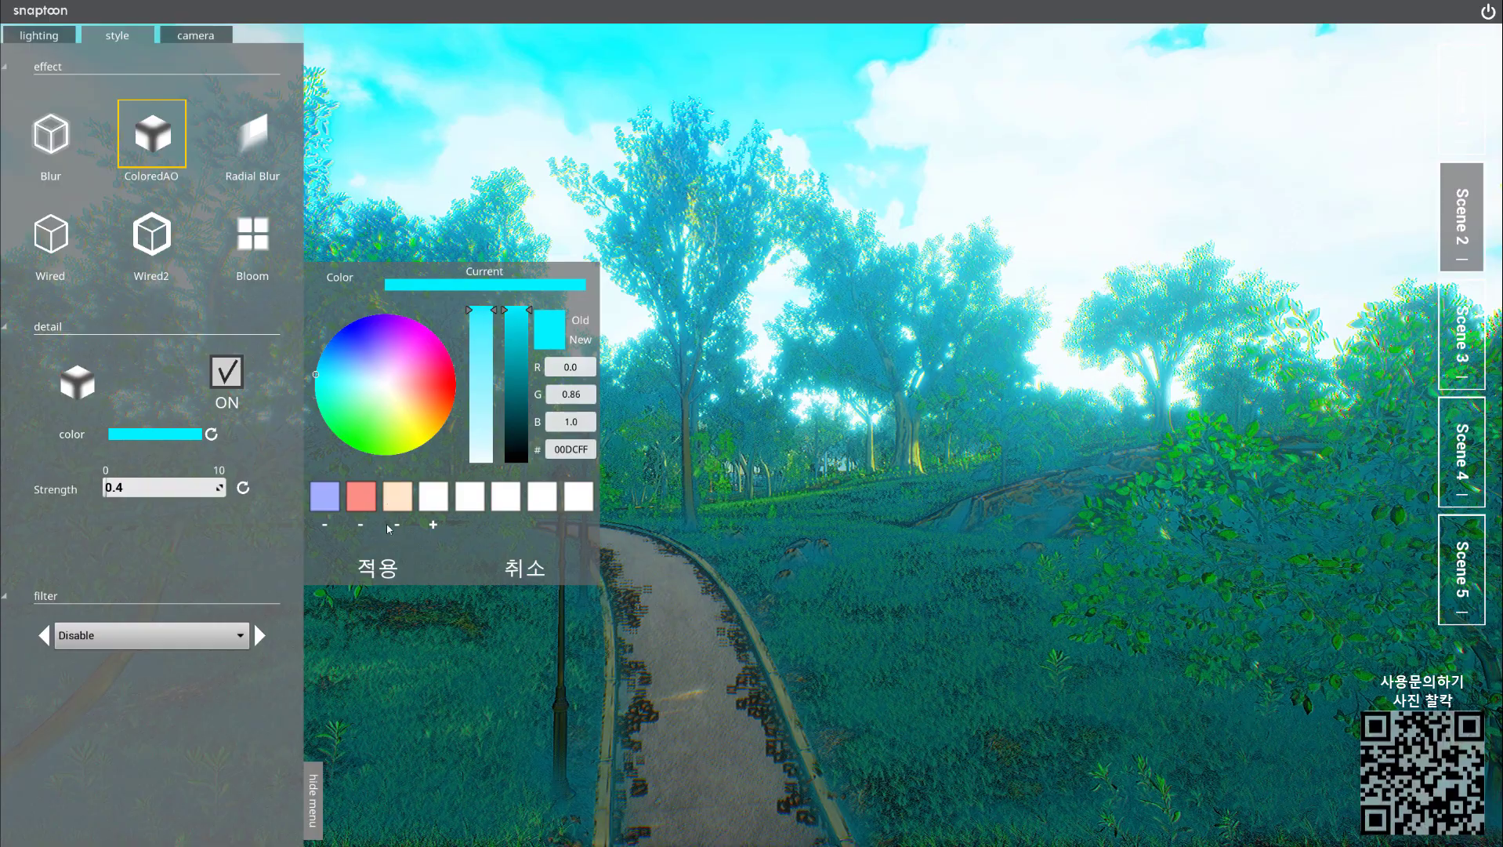
click(397, 495)
click(378, 567)
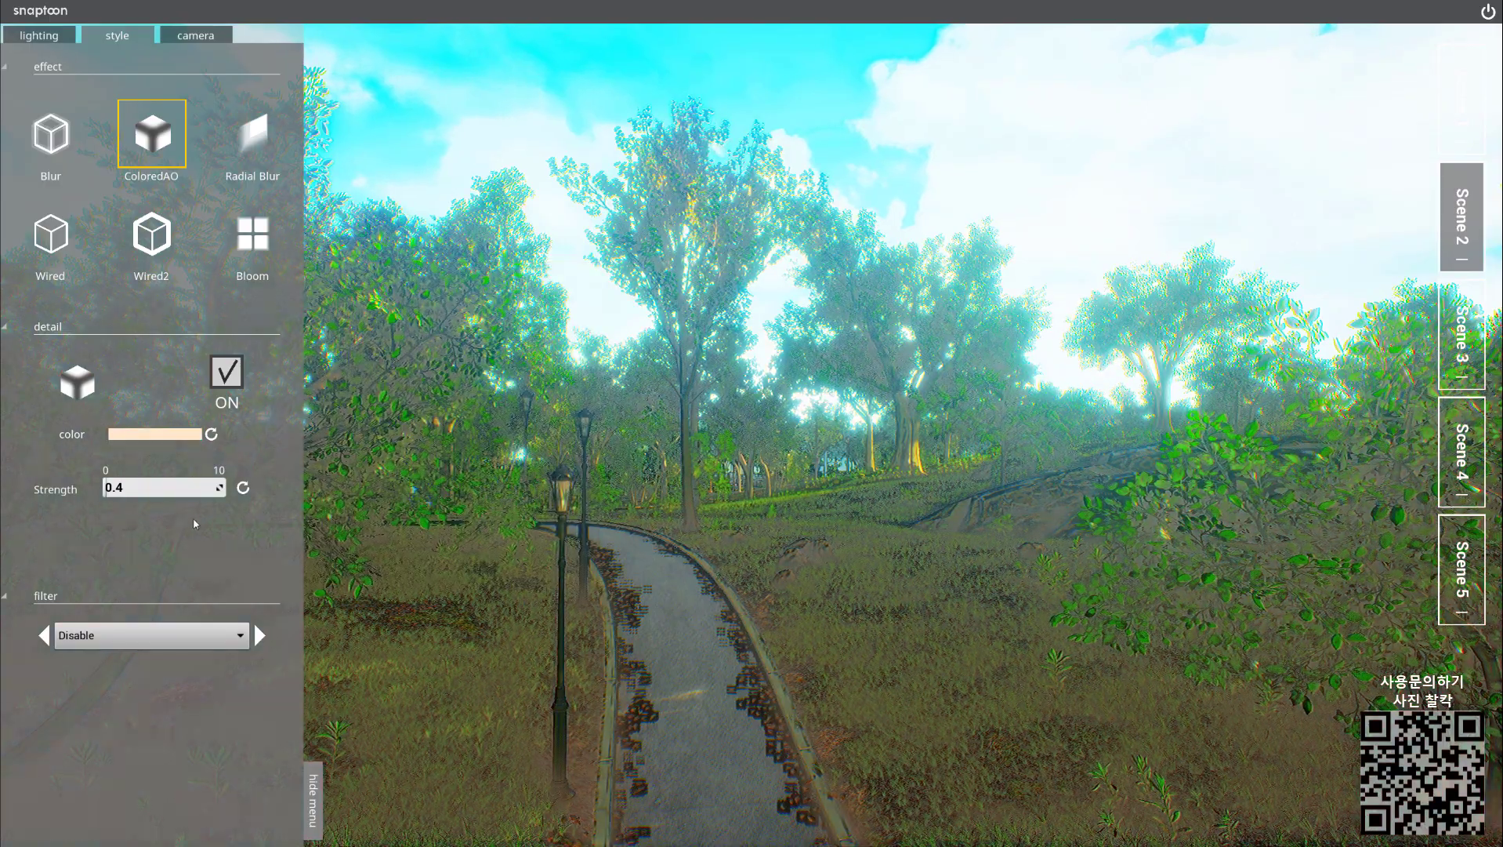
click(132, 488)
text(.1)
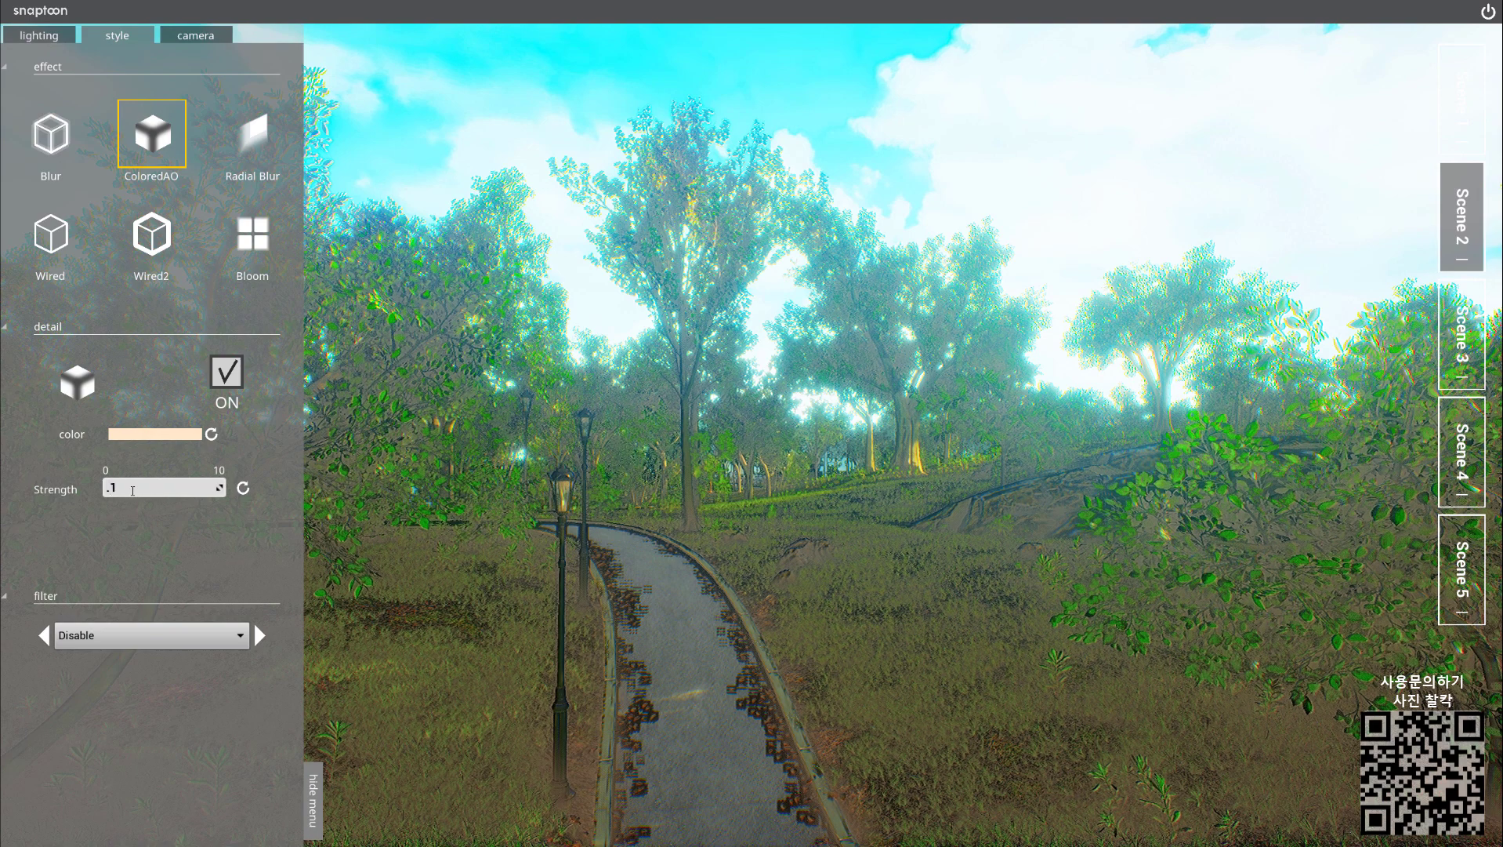
key(Return)
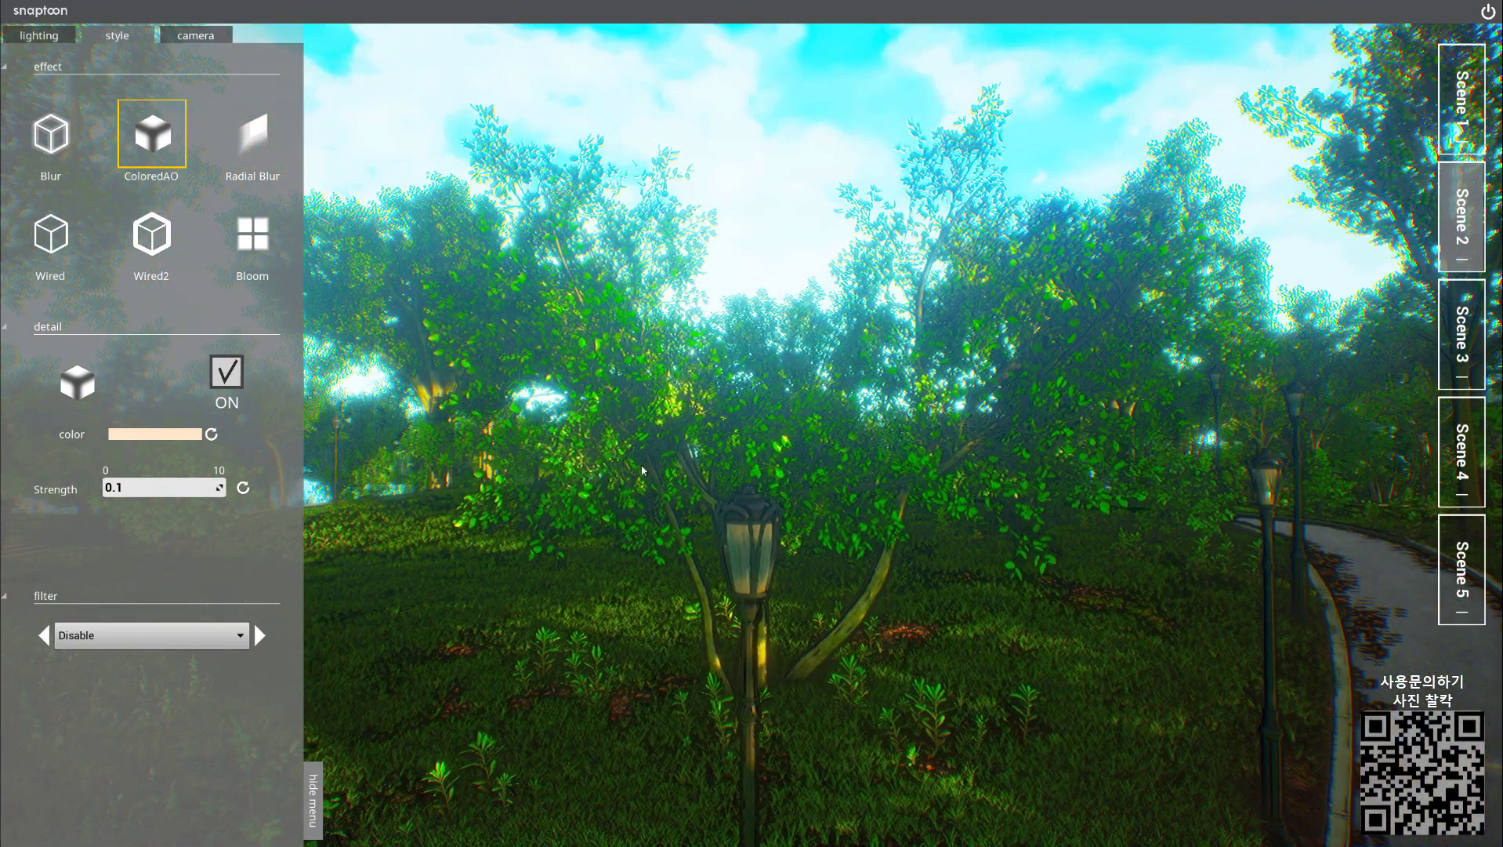
Toggle ColoredAO off and on to compare, leaving it enabled.
click(226, 373)
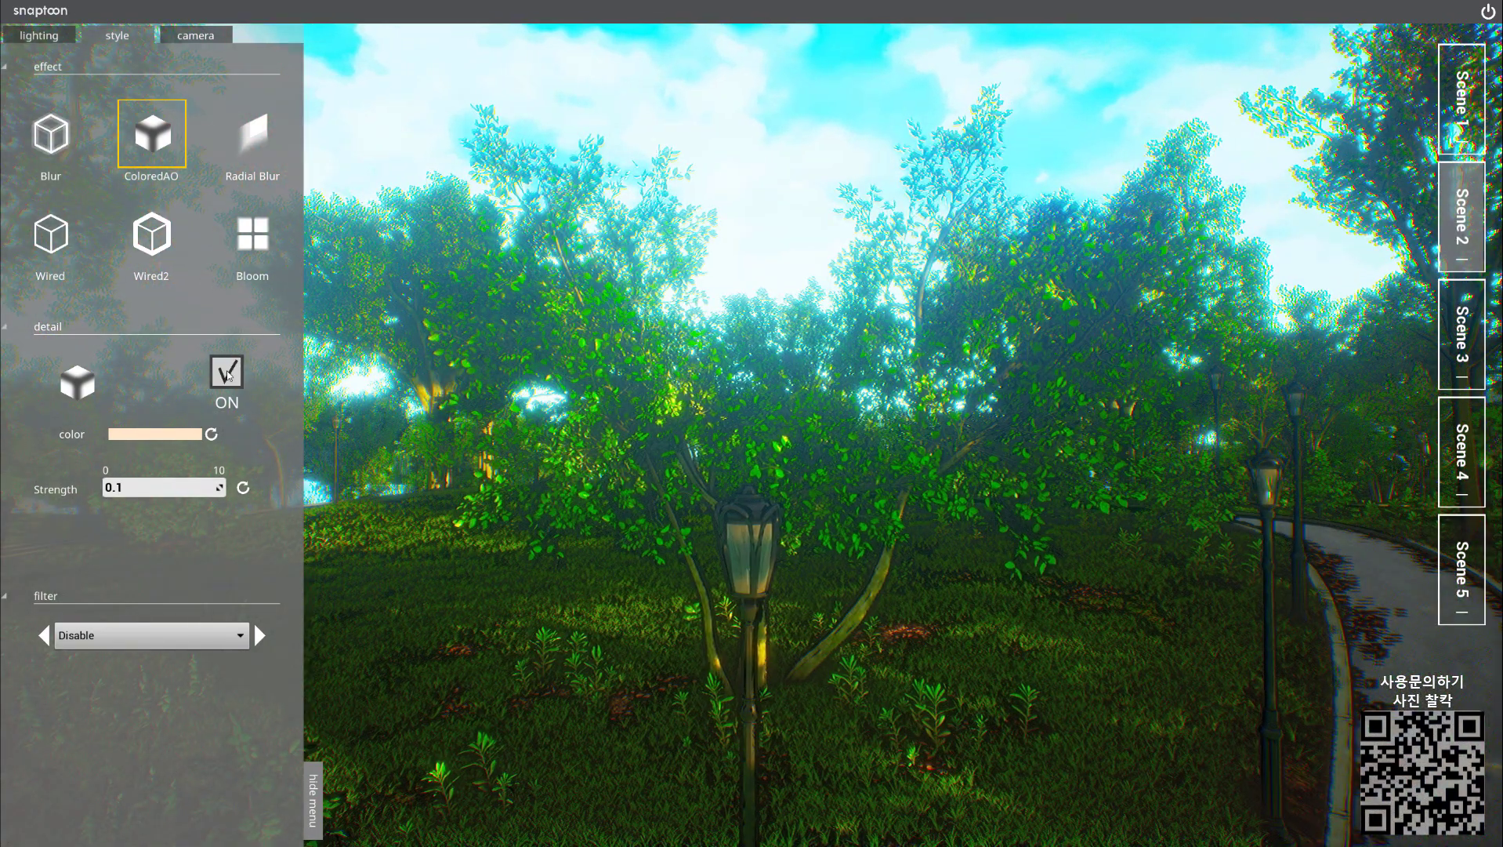
click(227, 373)
click(228, 376)
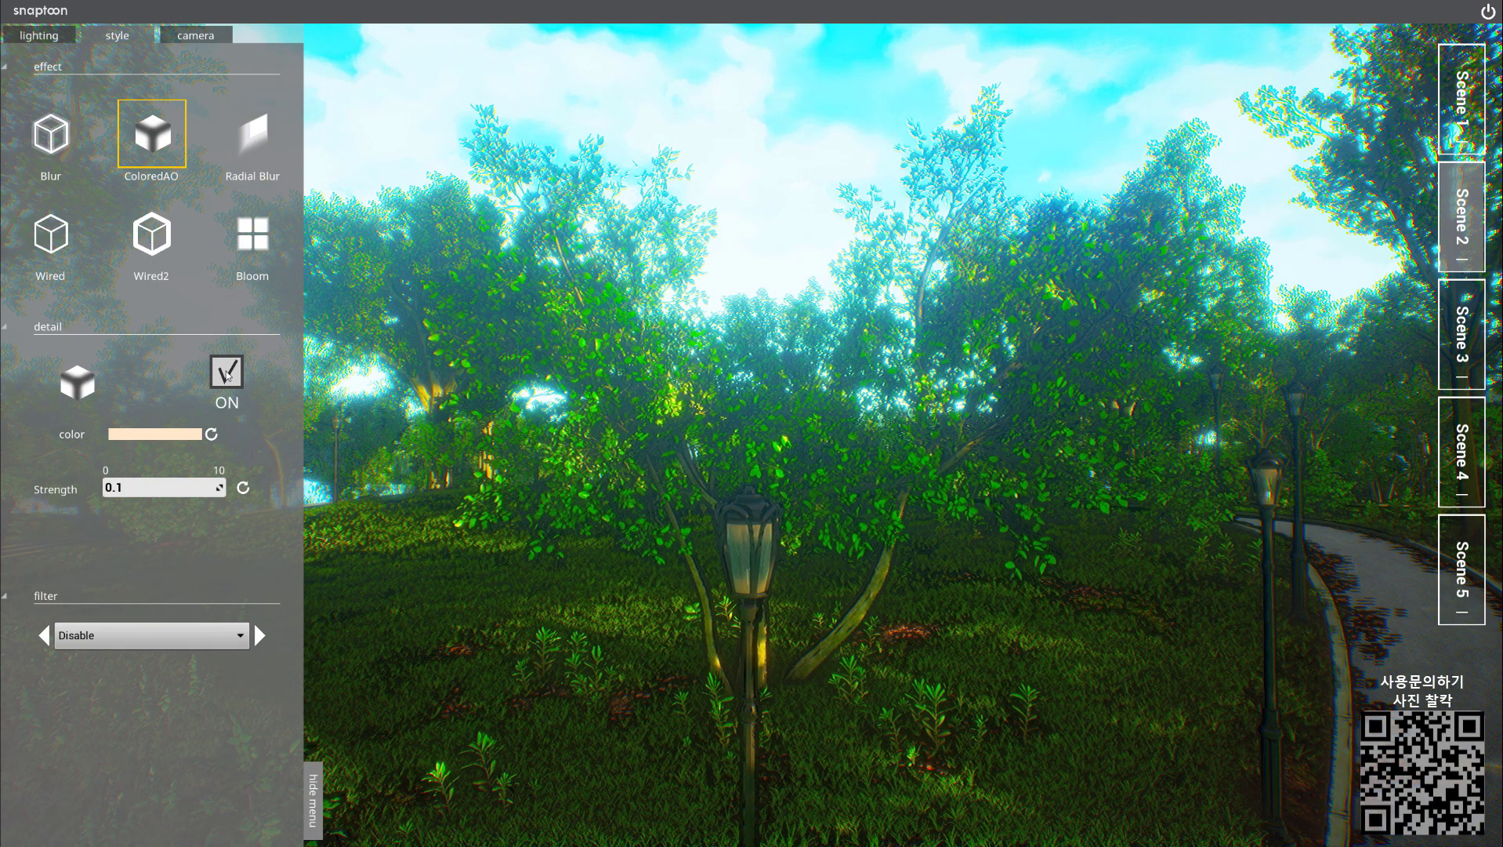
click(228, 375)
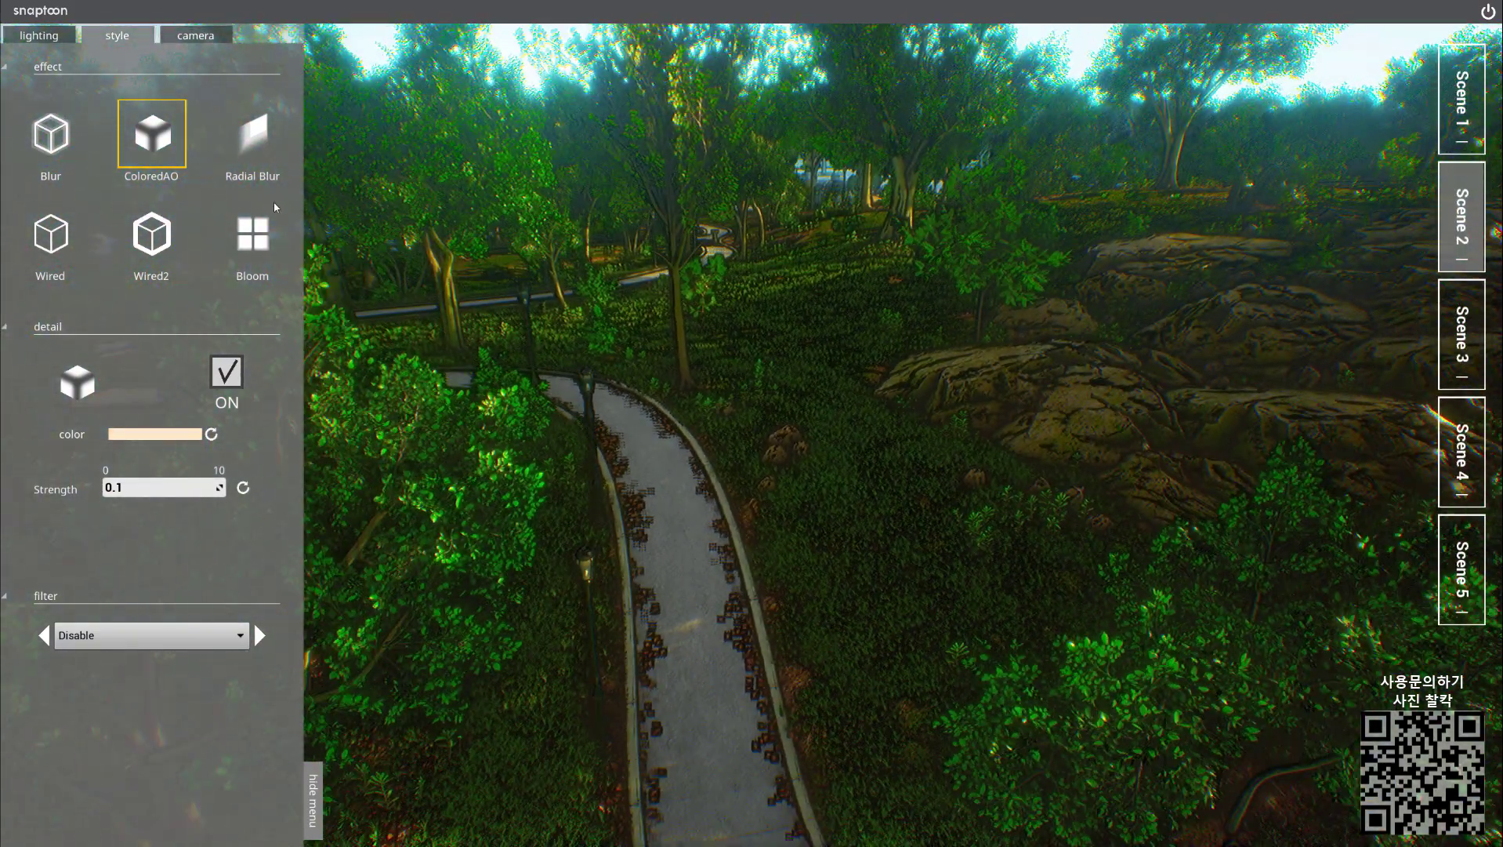
Try Radial Blur at width 1.62, then turn it off and show the camera settings.
click(250, 151)
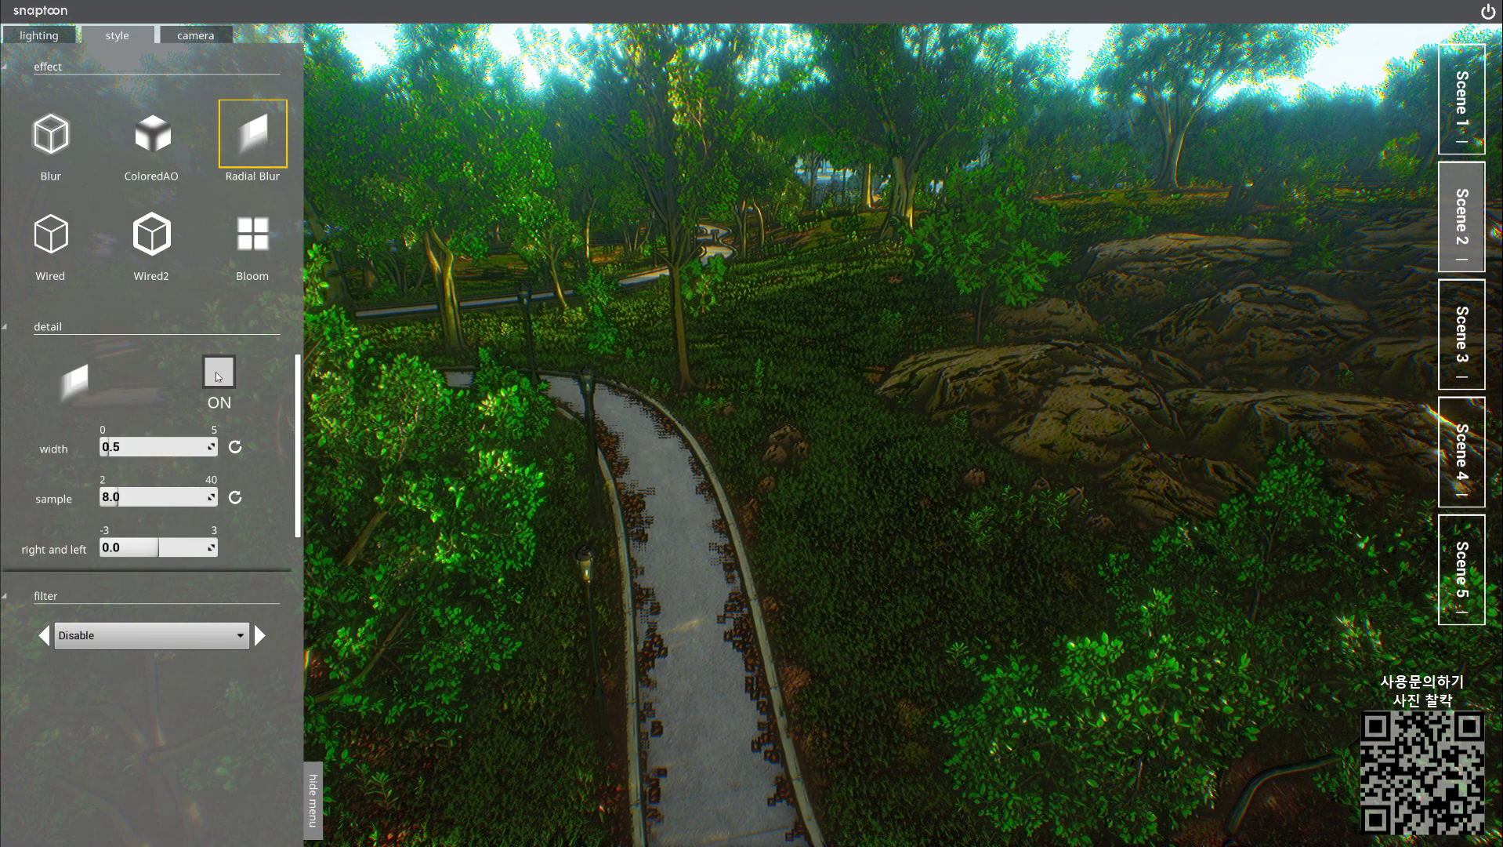
click(219, 373)
drag(107, 449, 135, 447)
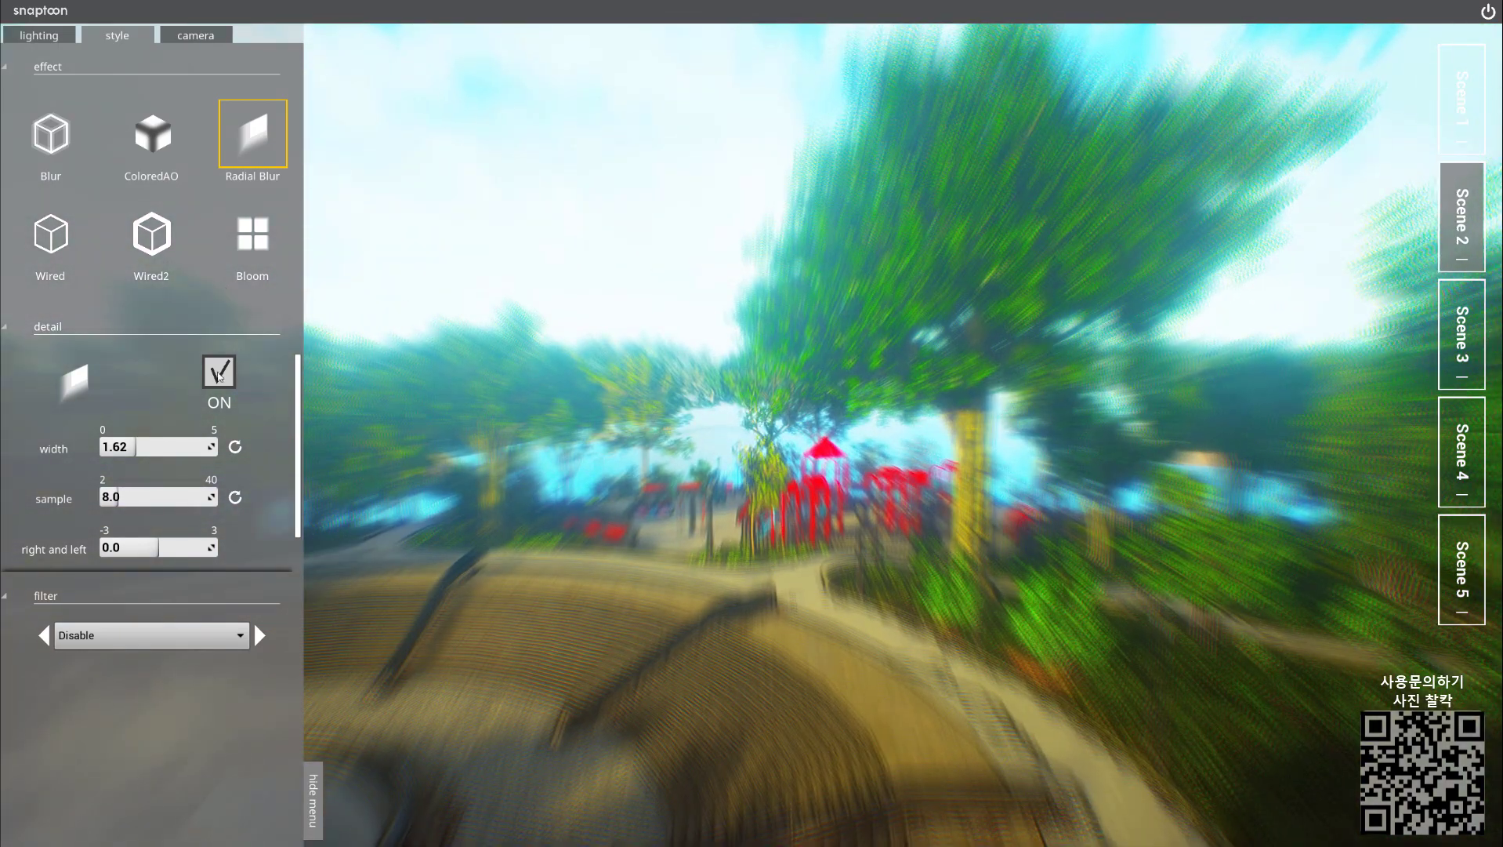
click(219, 372)
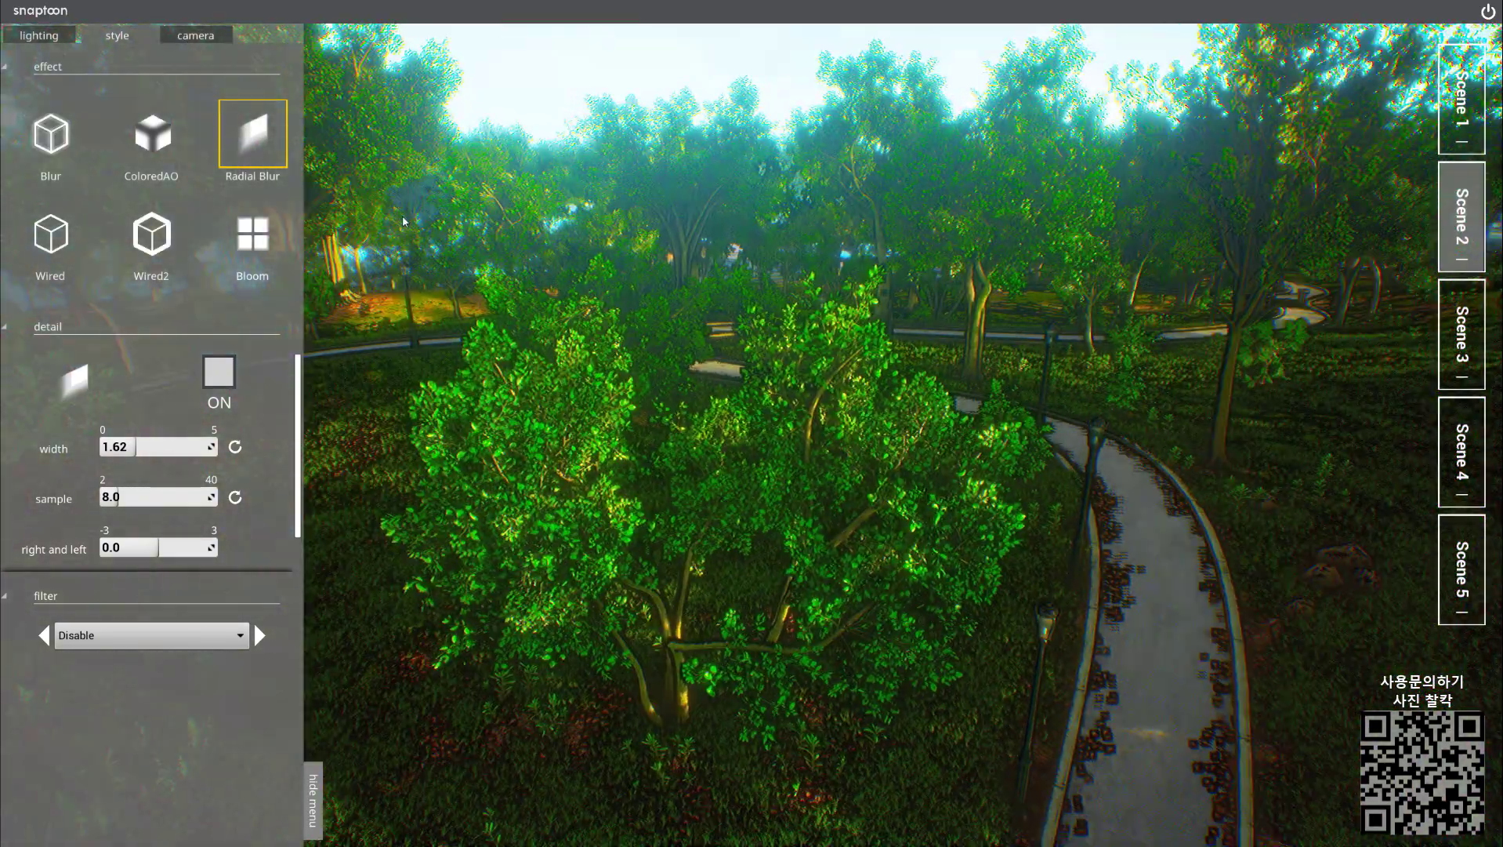
click(186, 36)
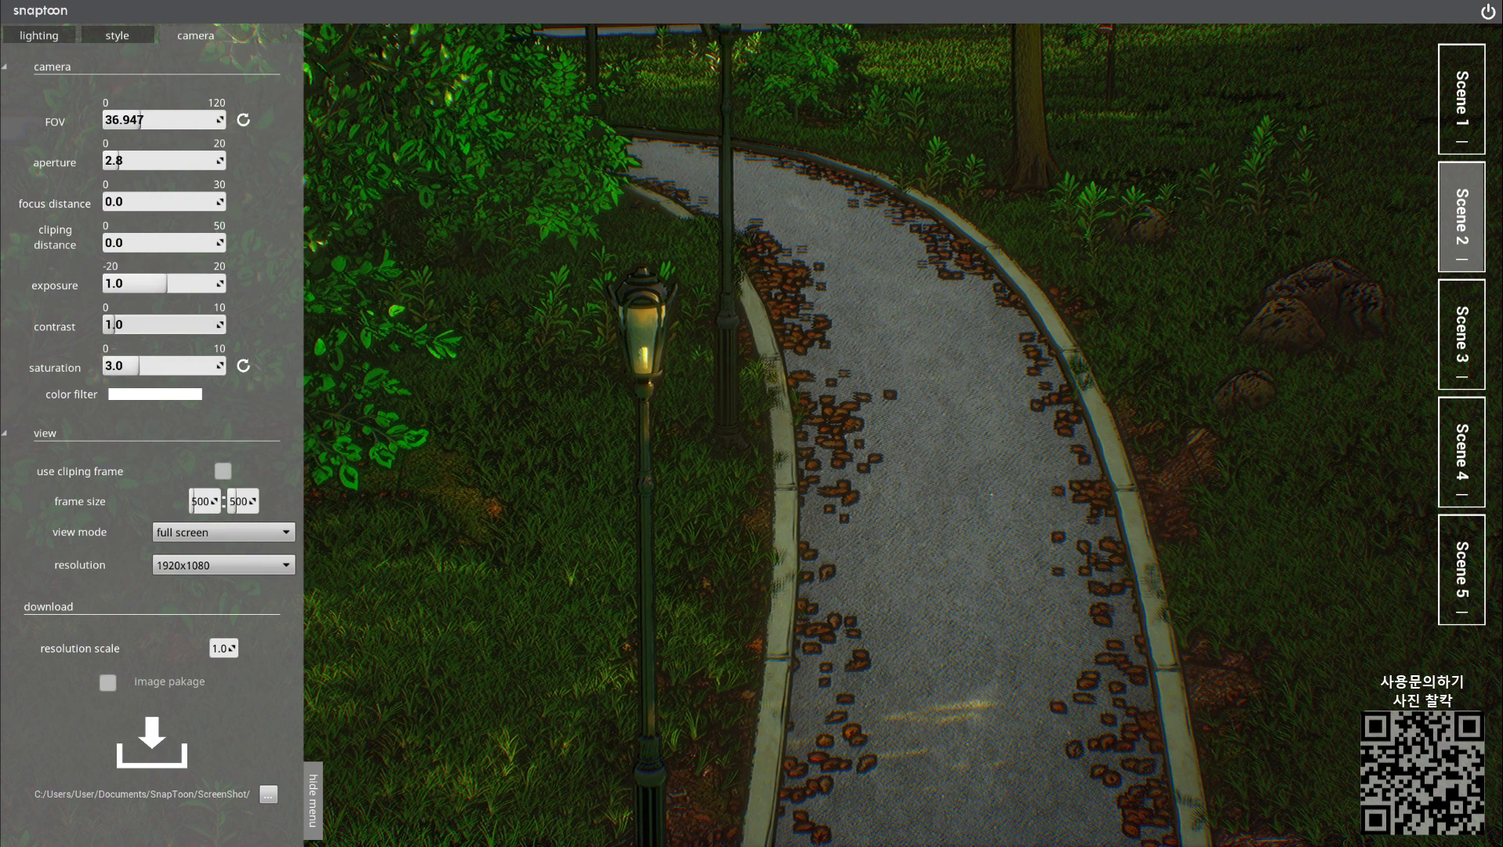
Set exposure 3.282, contrast 1.238 and a warm FFCA94 colour filter, comparing against Scene 1.
click(118, 324)
click(168, 283)
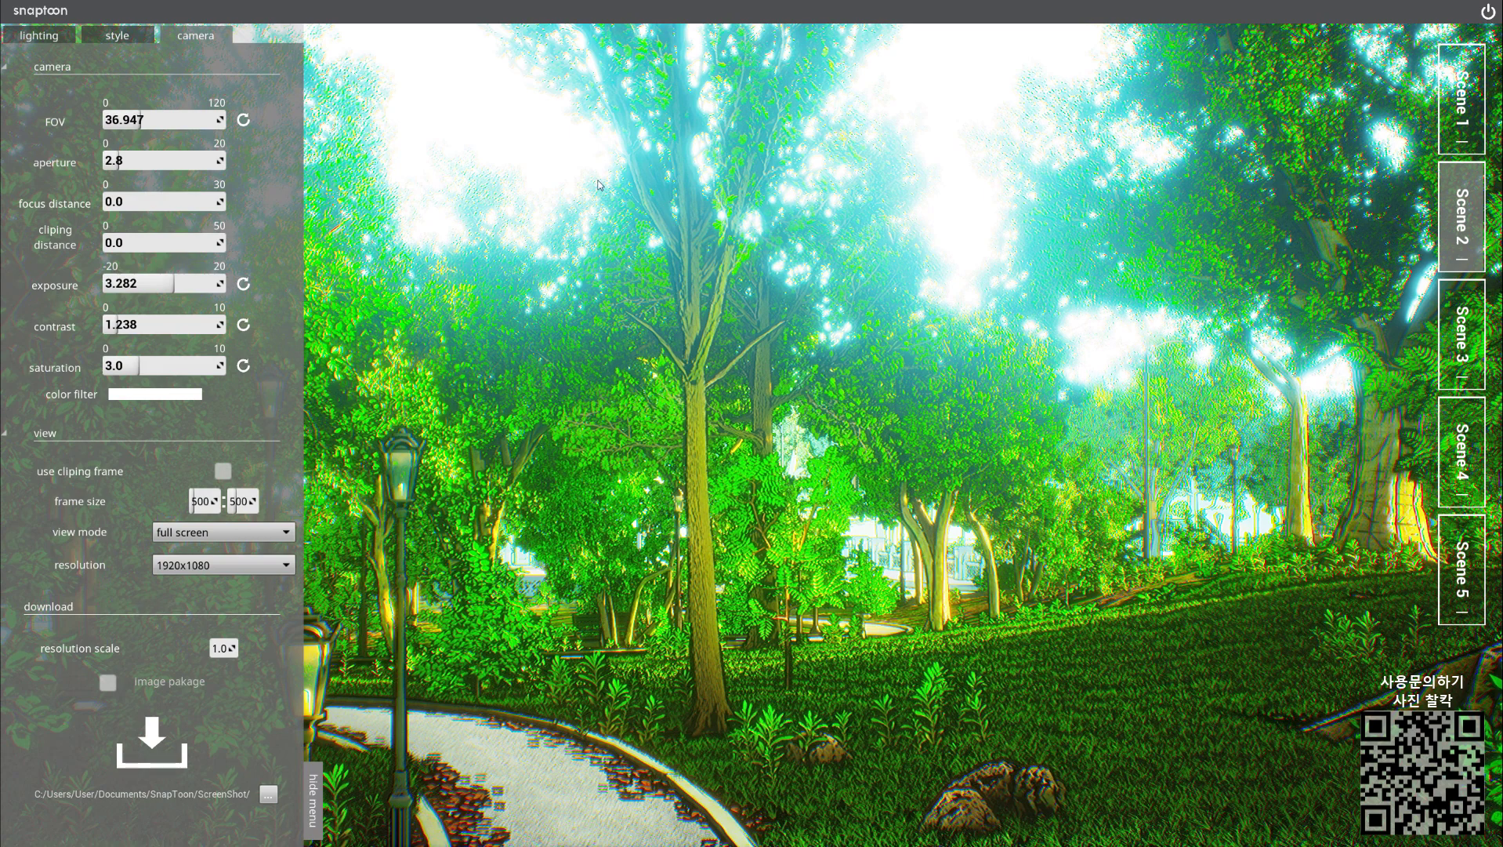
click(134, 393)
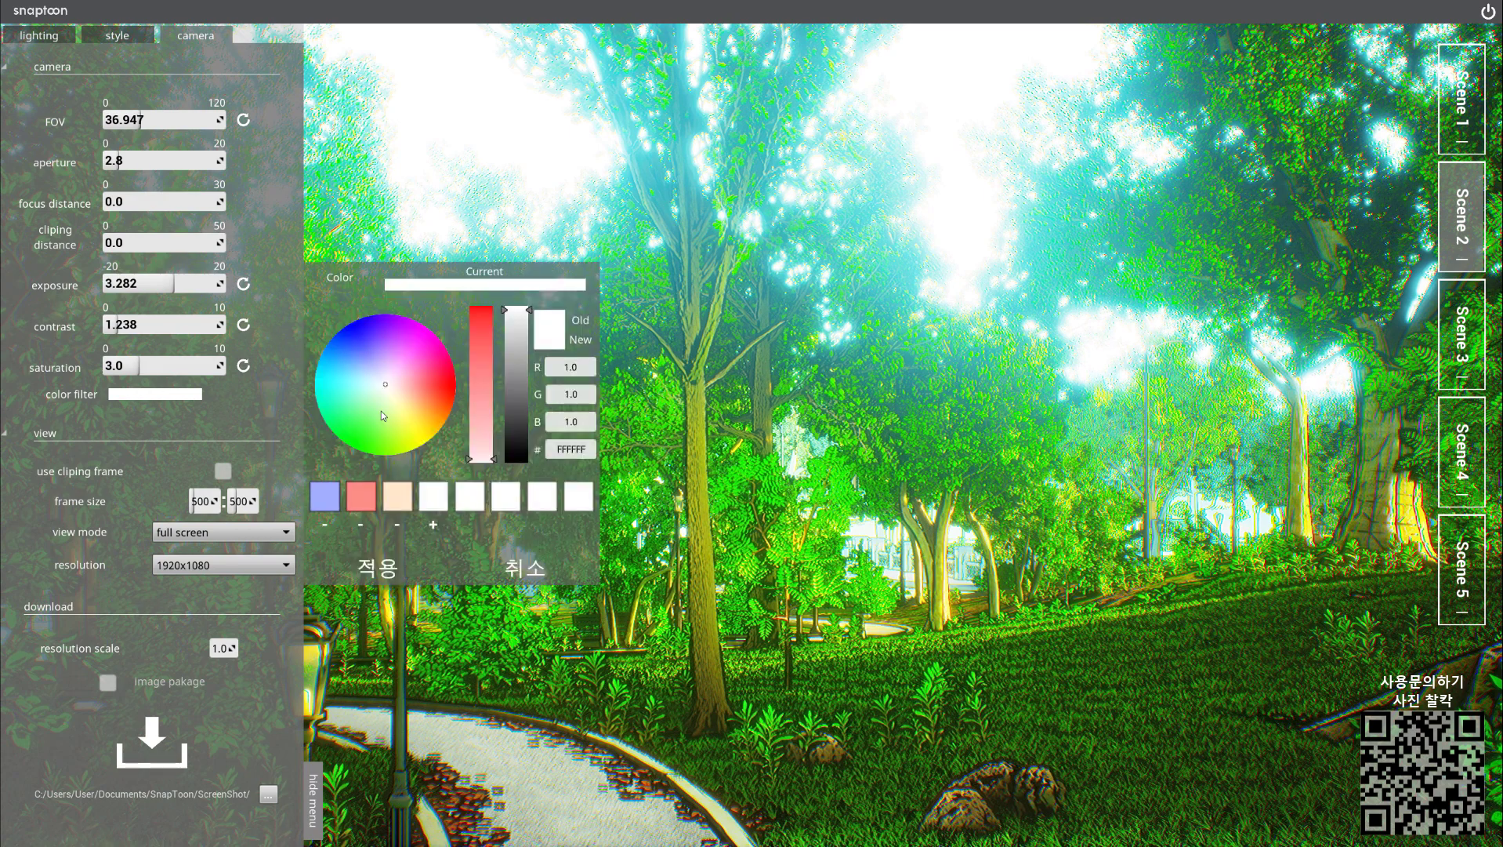
click(411, 399)
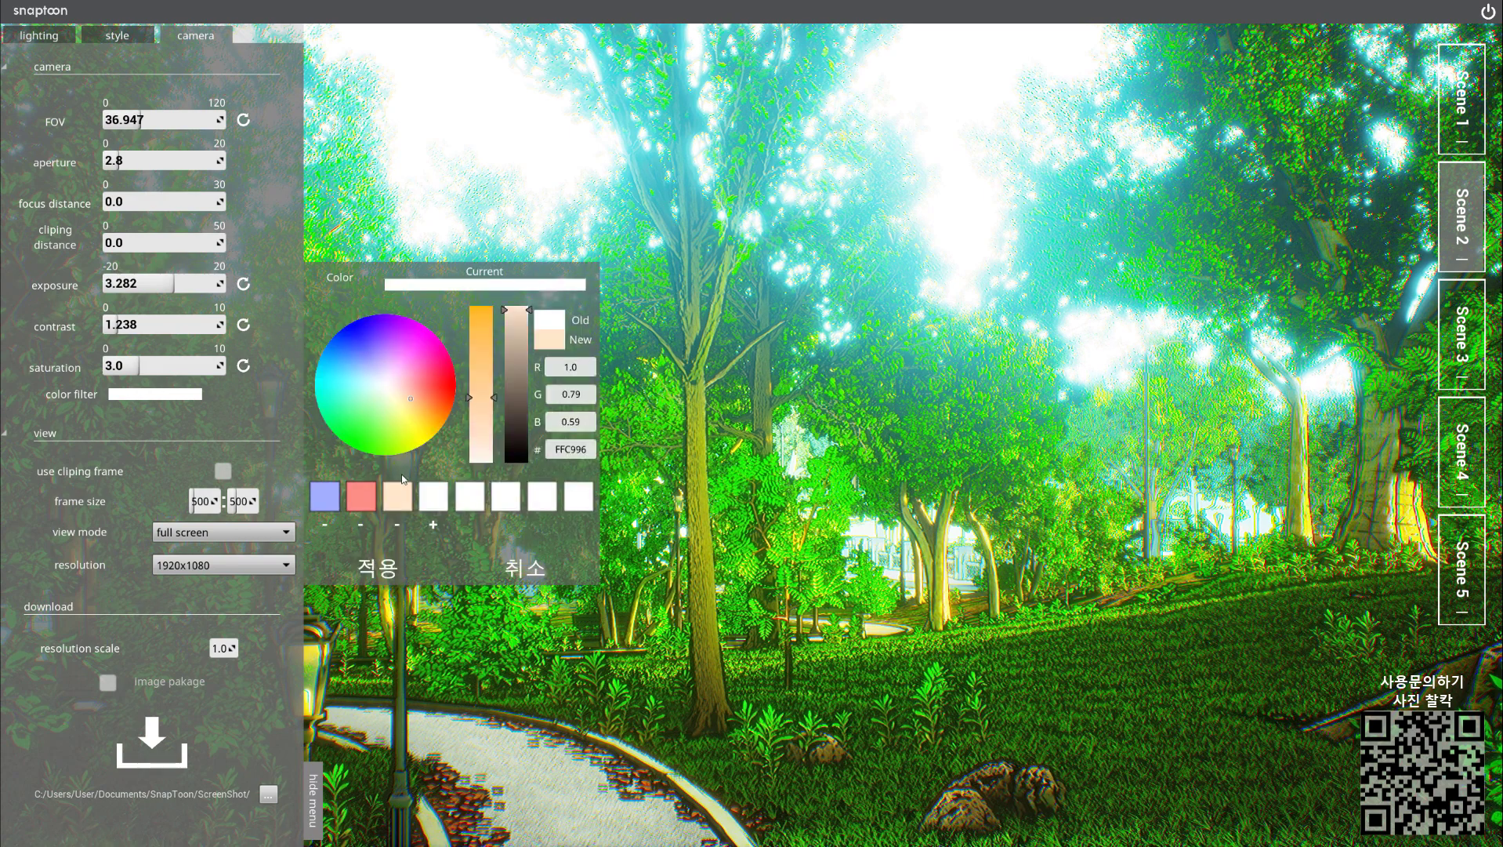
click(379, 568)
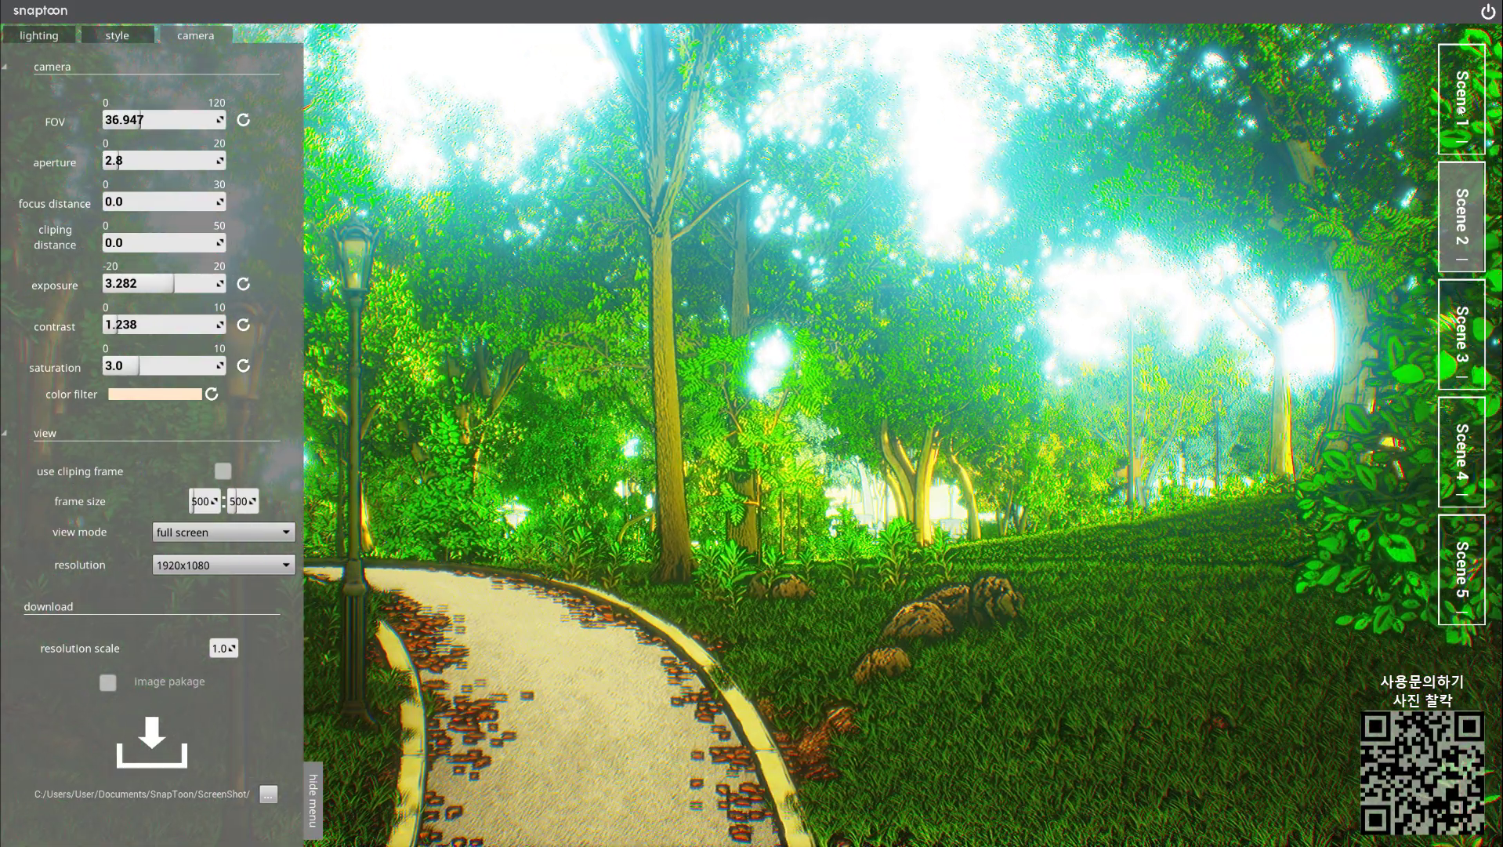
click(1461, 110)
click(1463, 250)
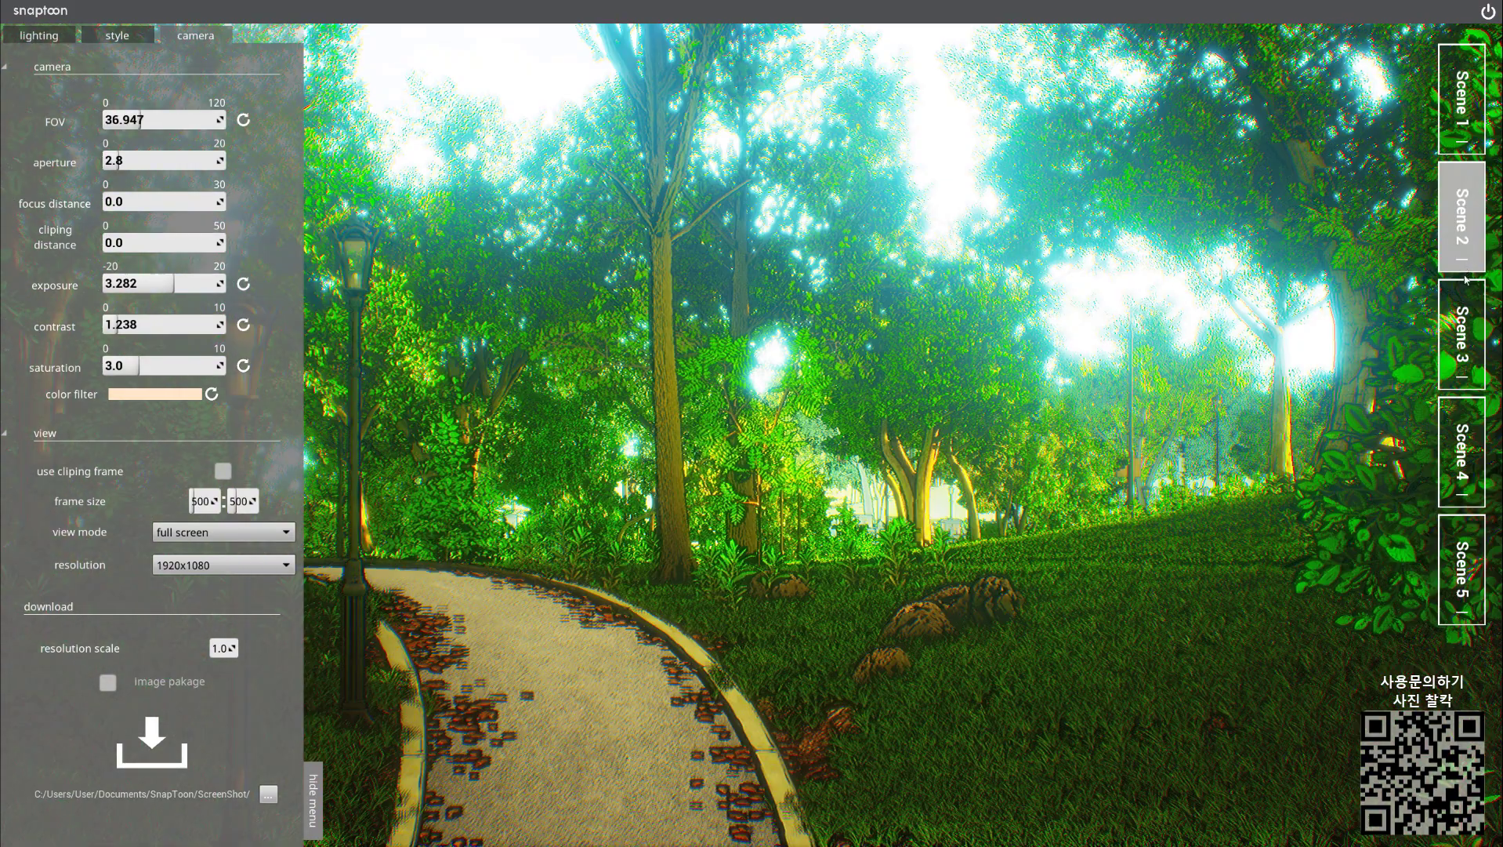
click(1462, 258)
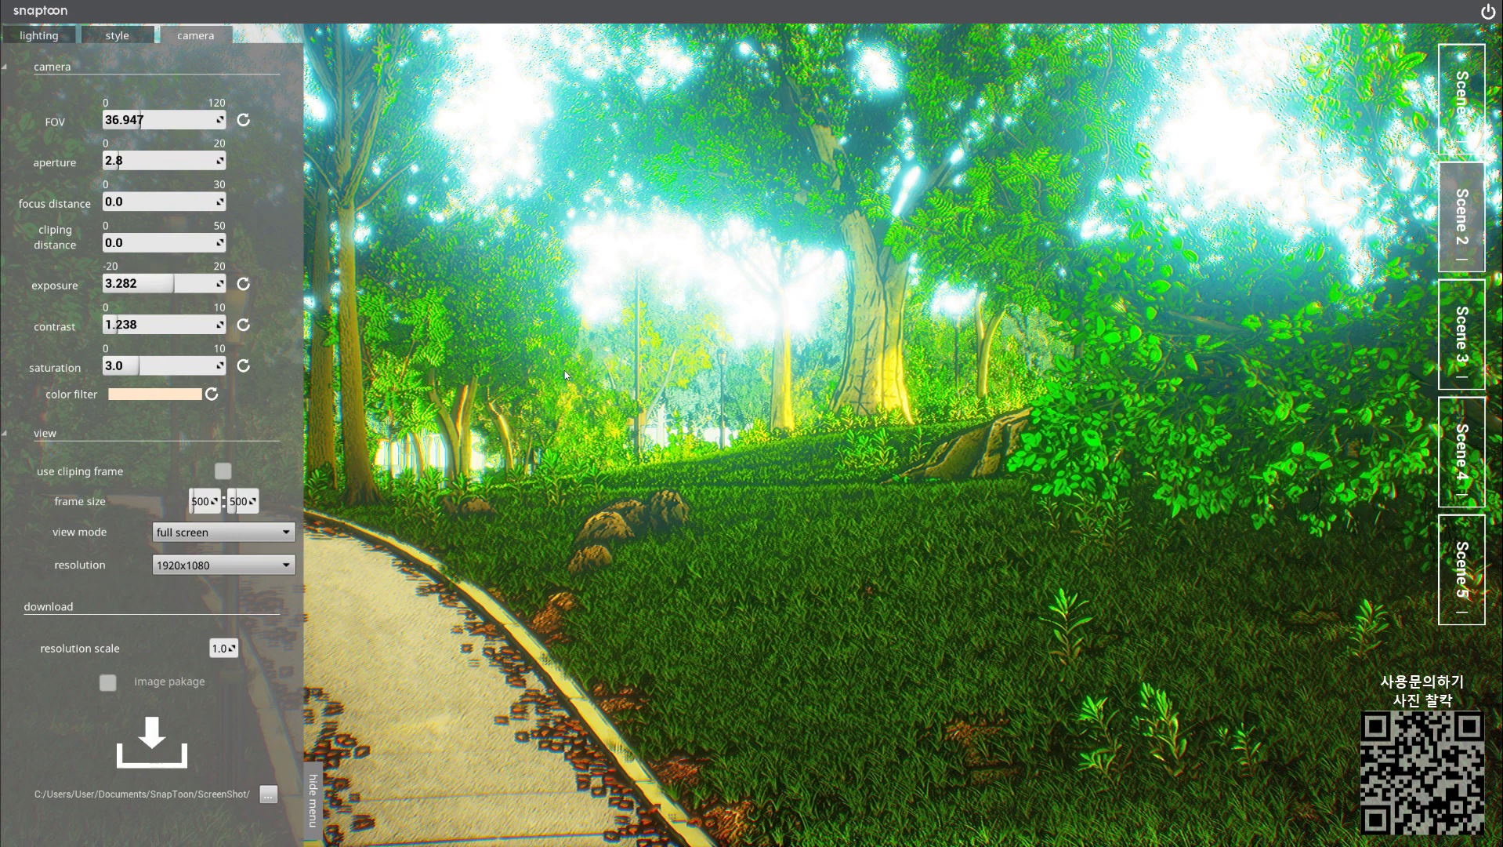
Switch on the Wired outline in Scene 2 at thickness 1.0, distance 3.567.
click(1463, 102)
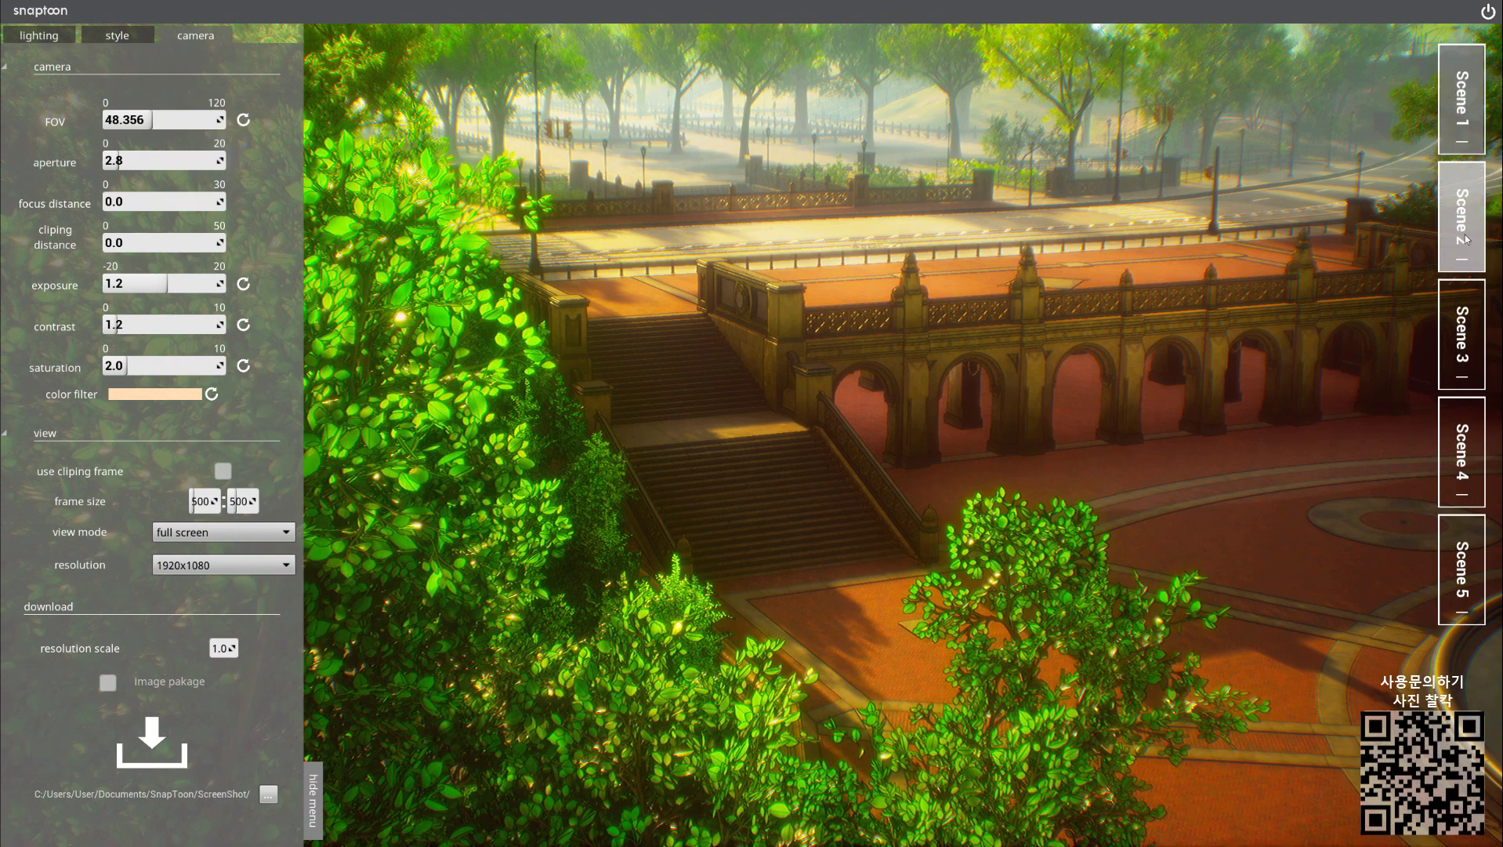
click(1462, 220)
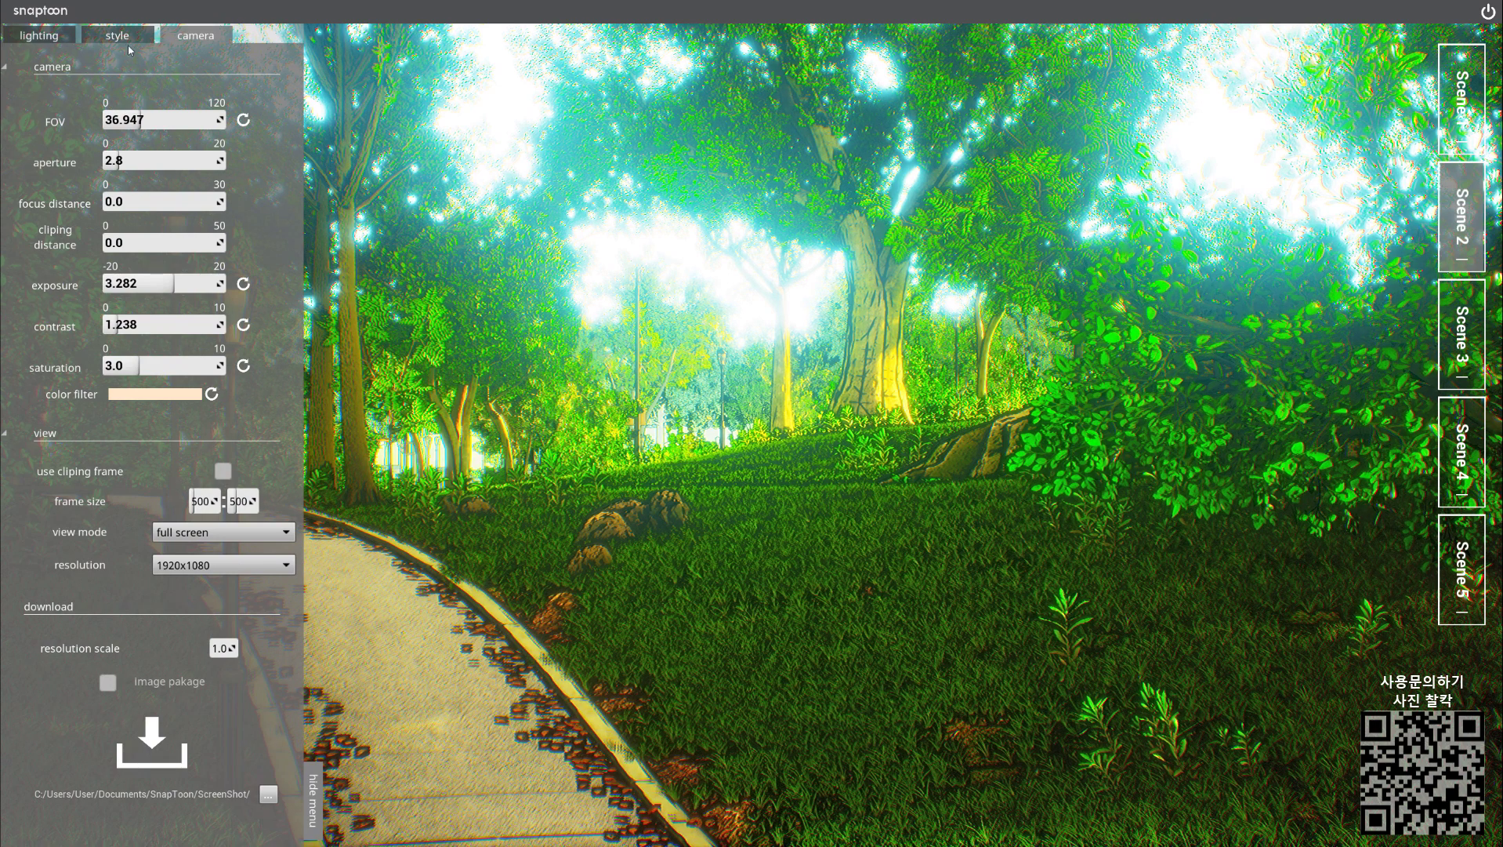
click(128, 40)
click(156, 252)
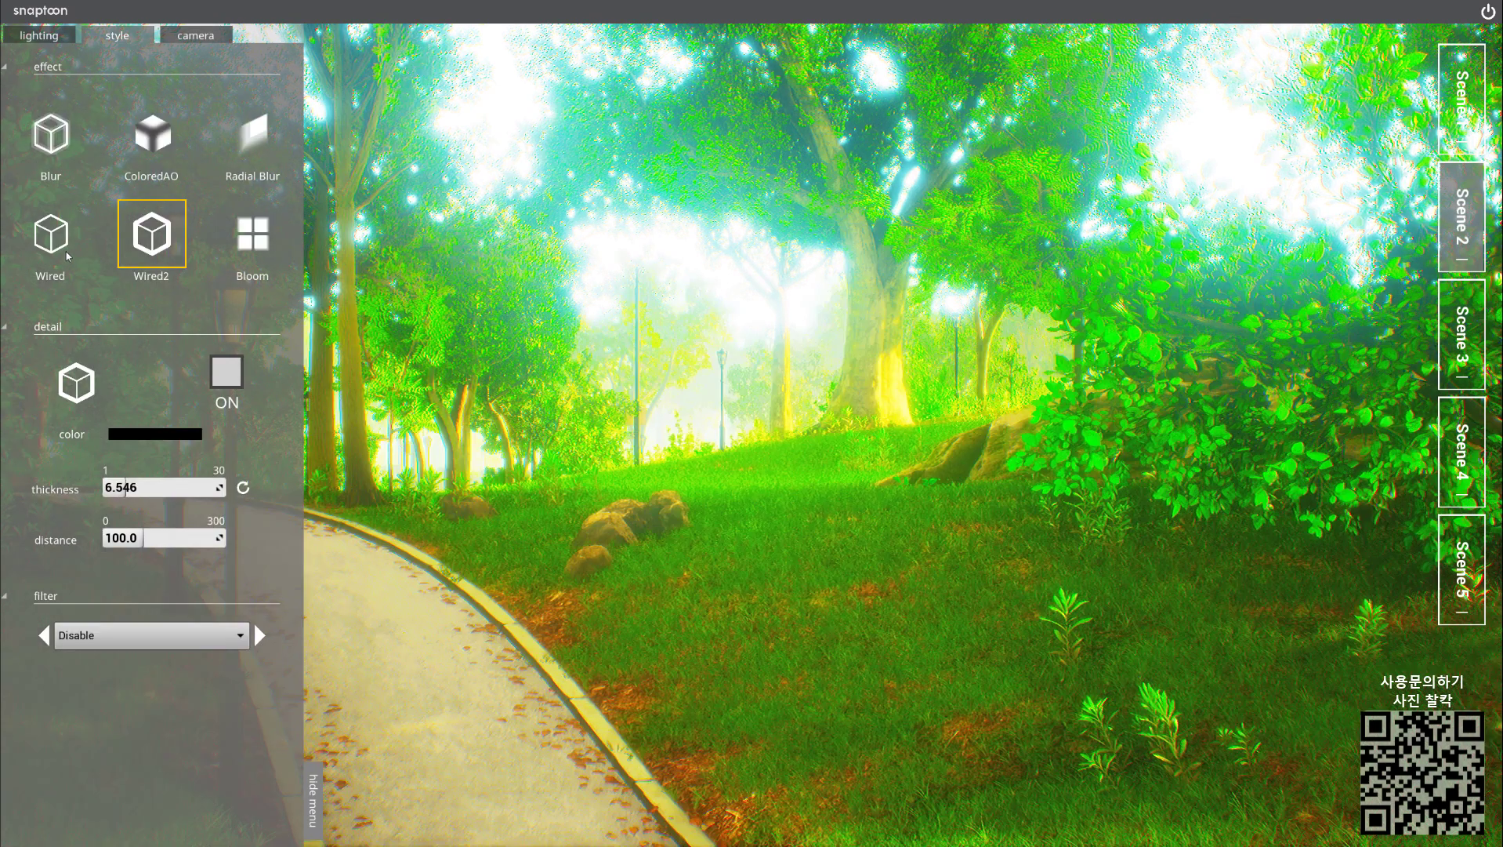
click(68, 255)
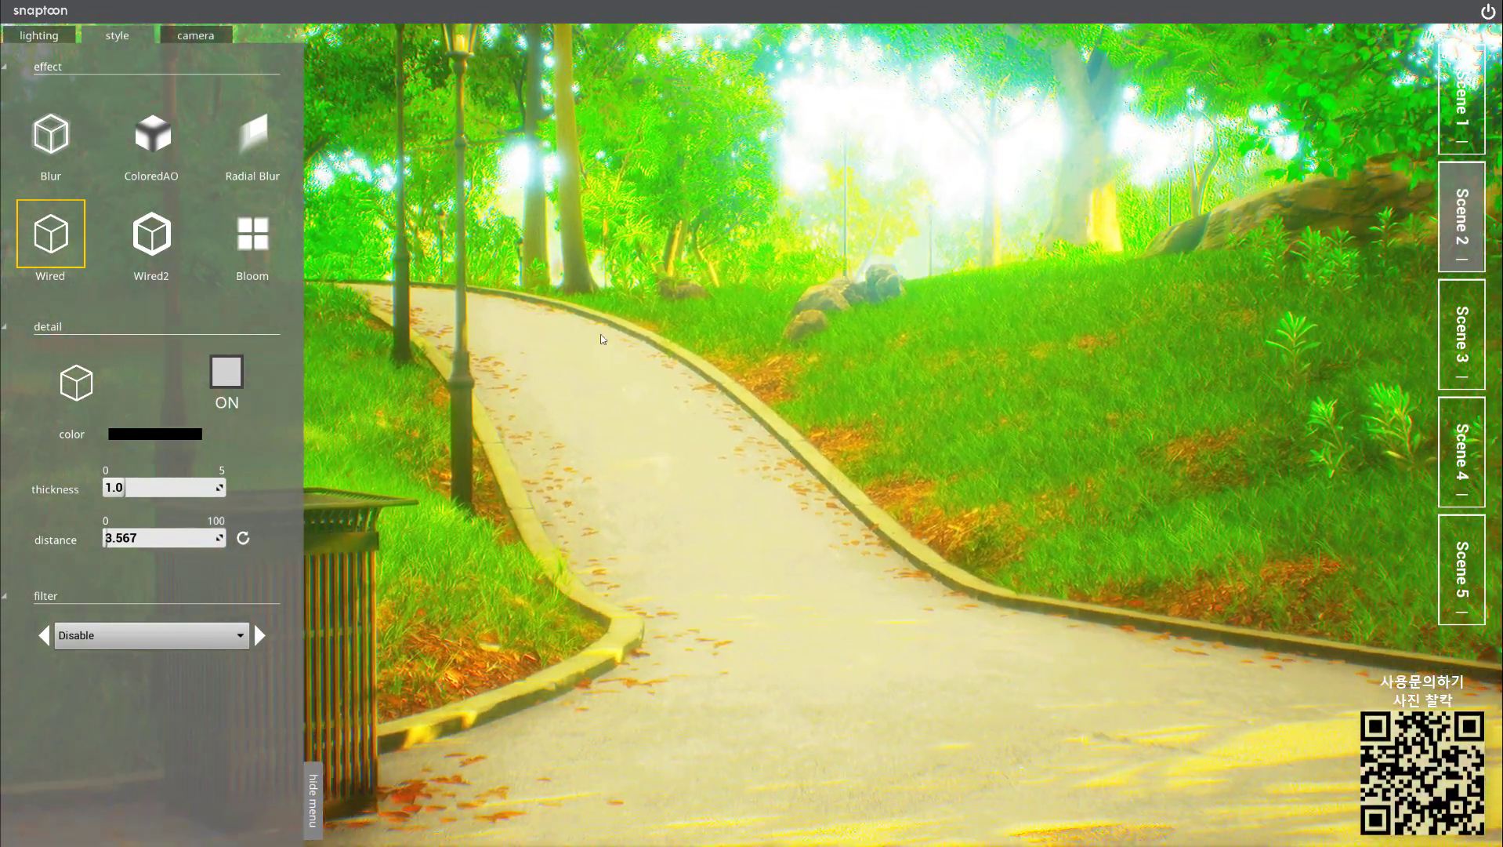
click(216, 387)
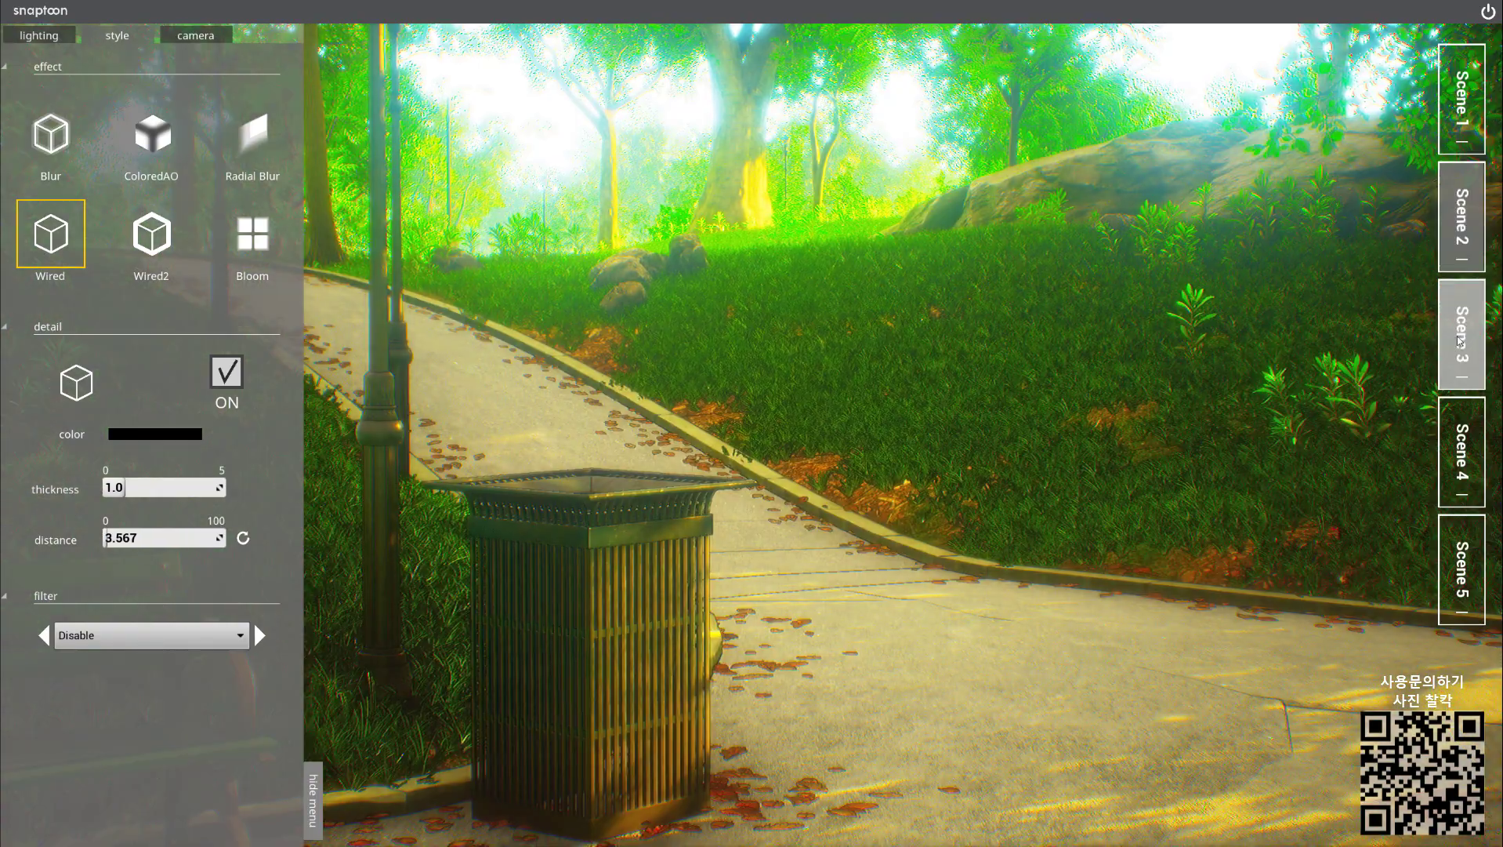
Compare the outlined Scene 2 park against Scenes 3 and 1, pulling the view back to show more sky.
click(1460, 339)
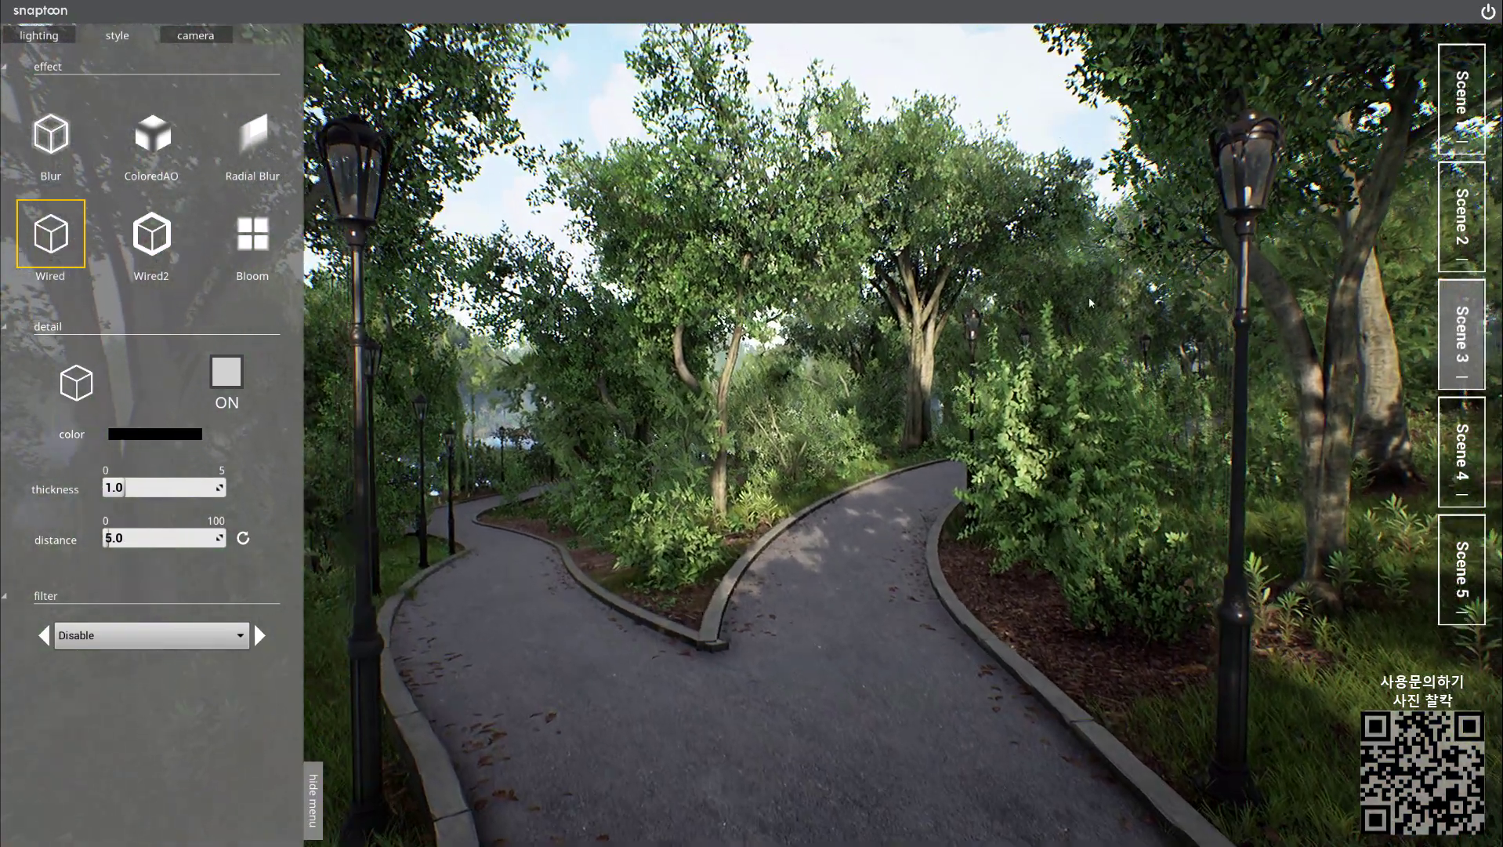
click(1460, 215)
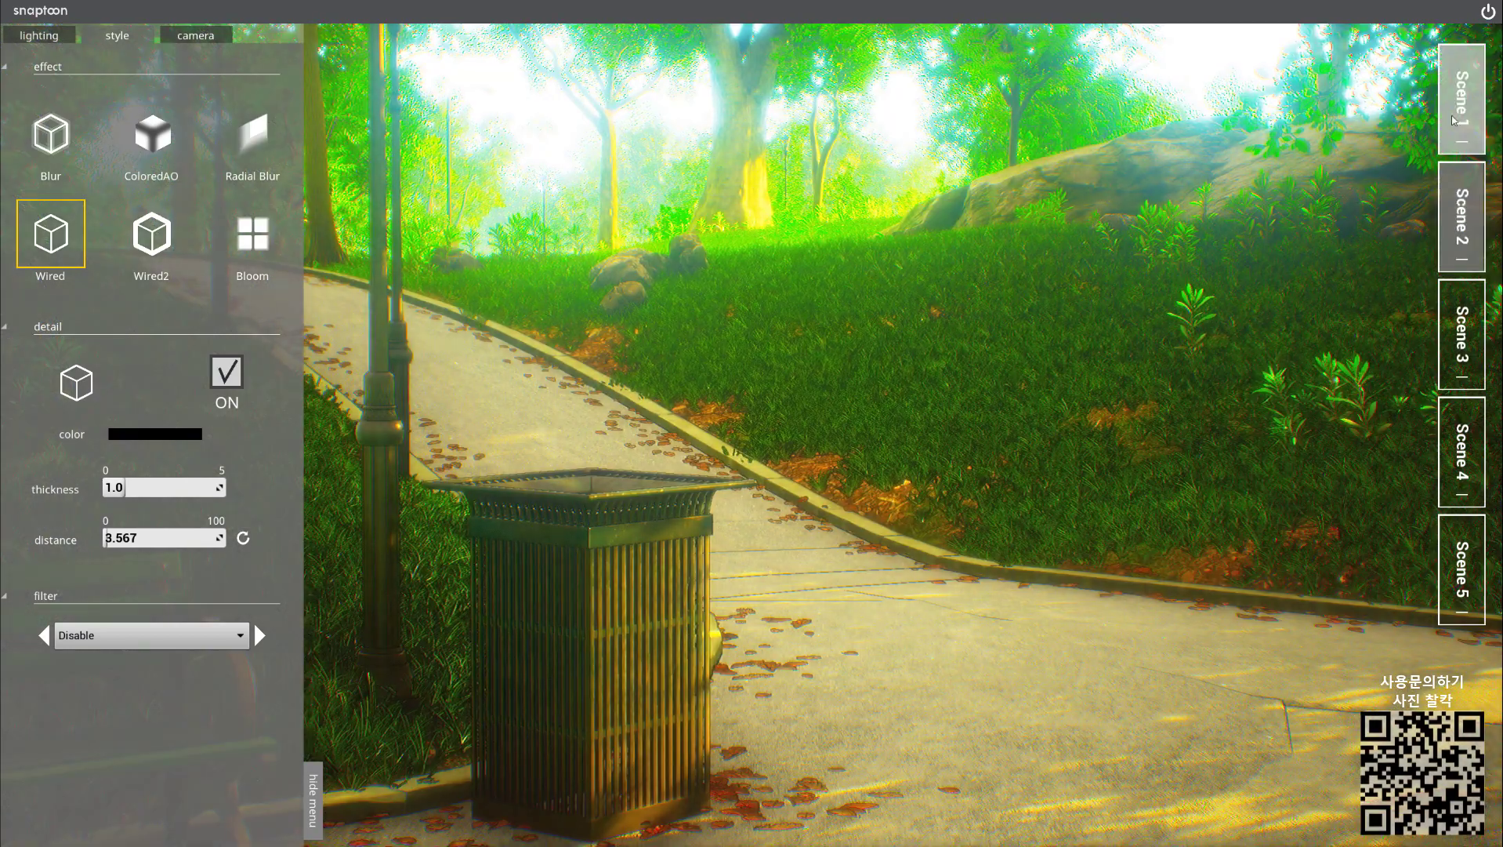
click(1454, 119)
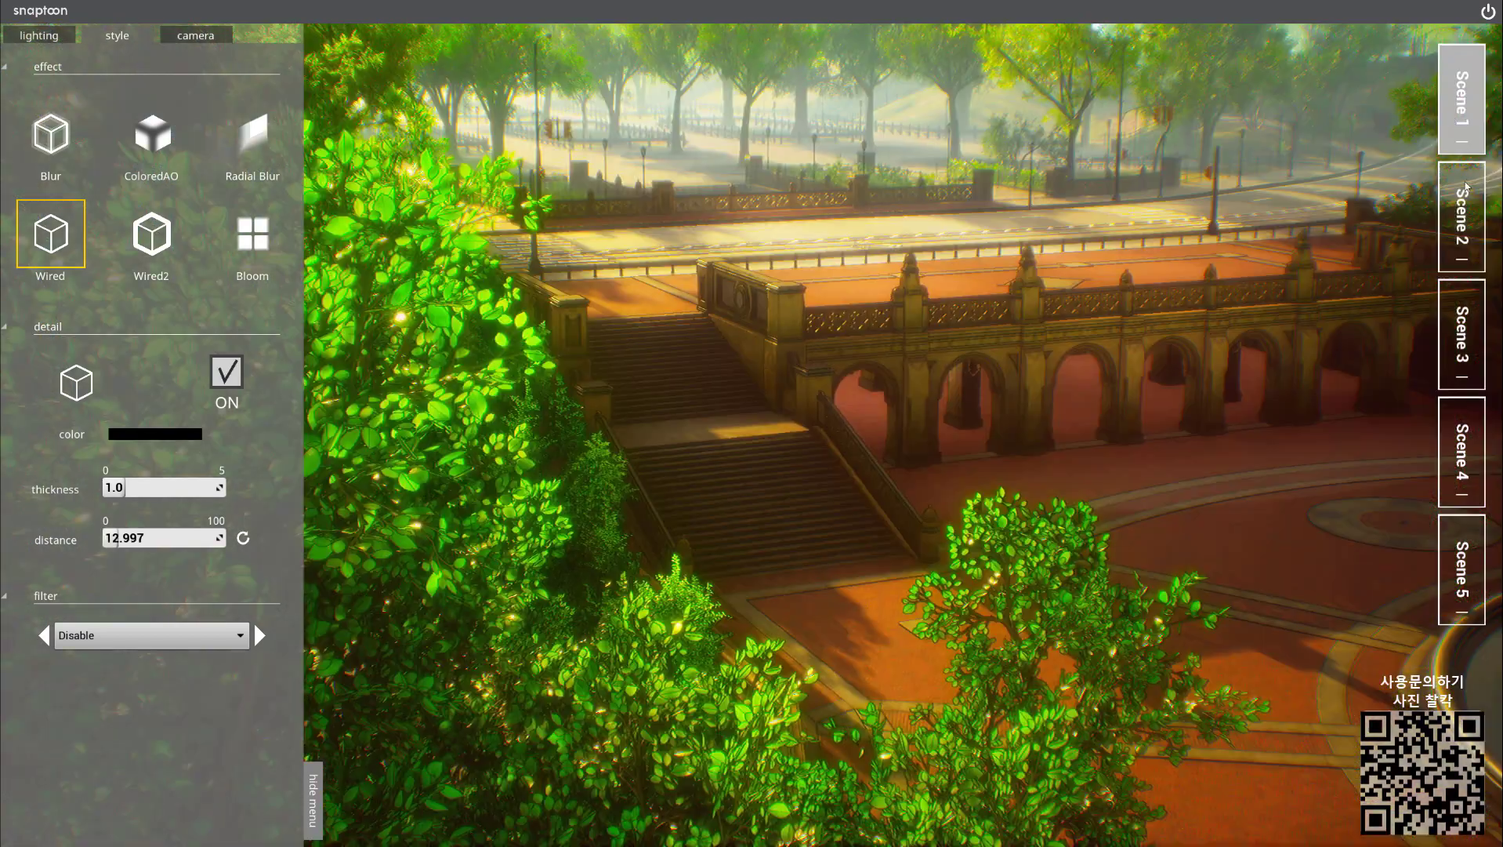
click(1458, 191)
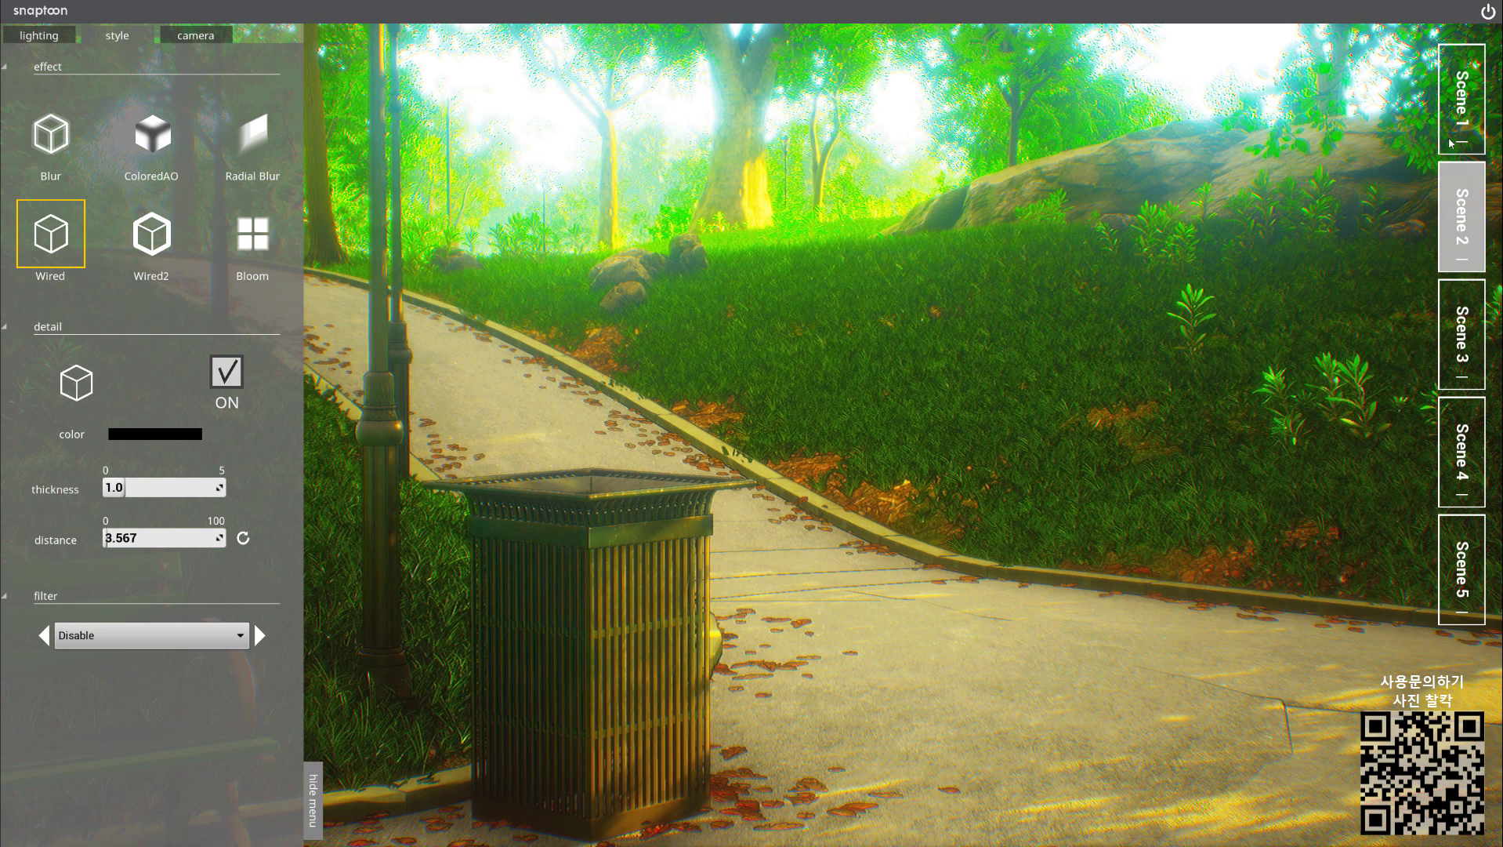
click(1456, 119)
click(1458, 117)
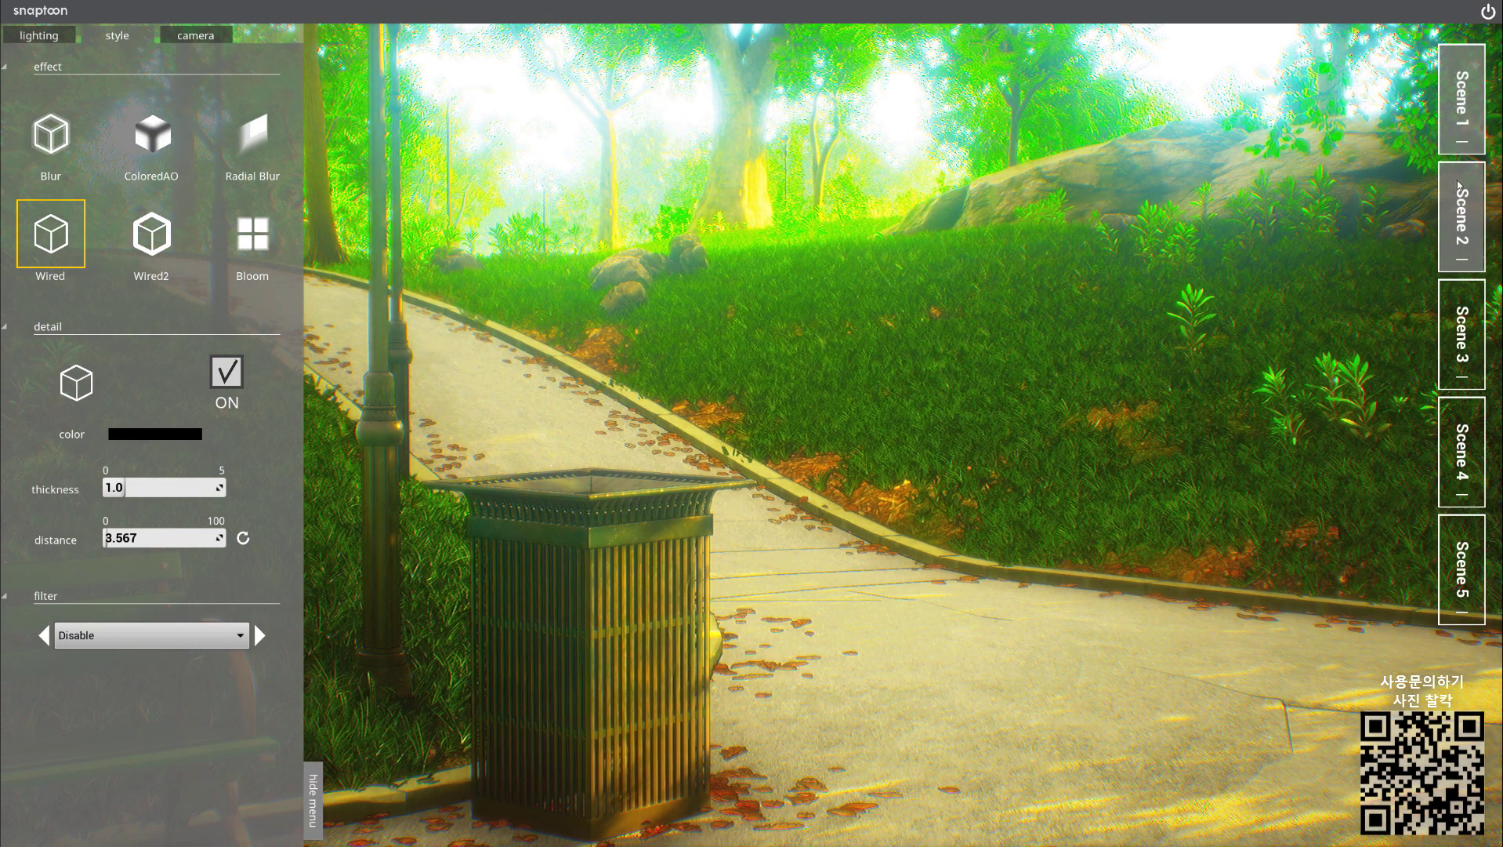
click(1464, 118)
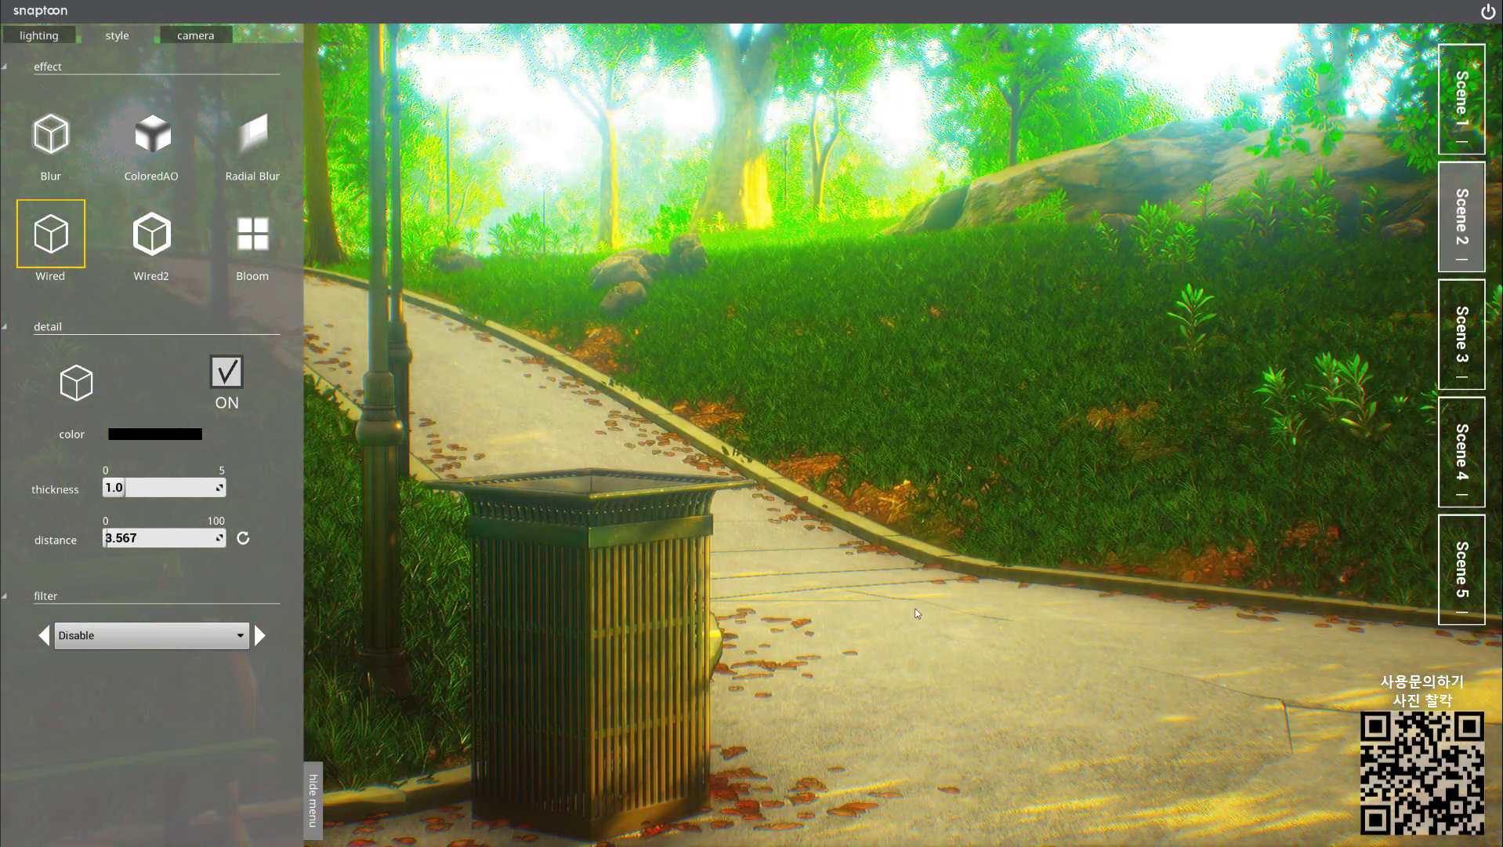
click(1468, 121)
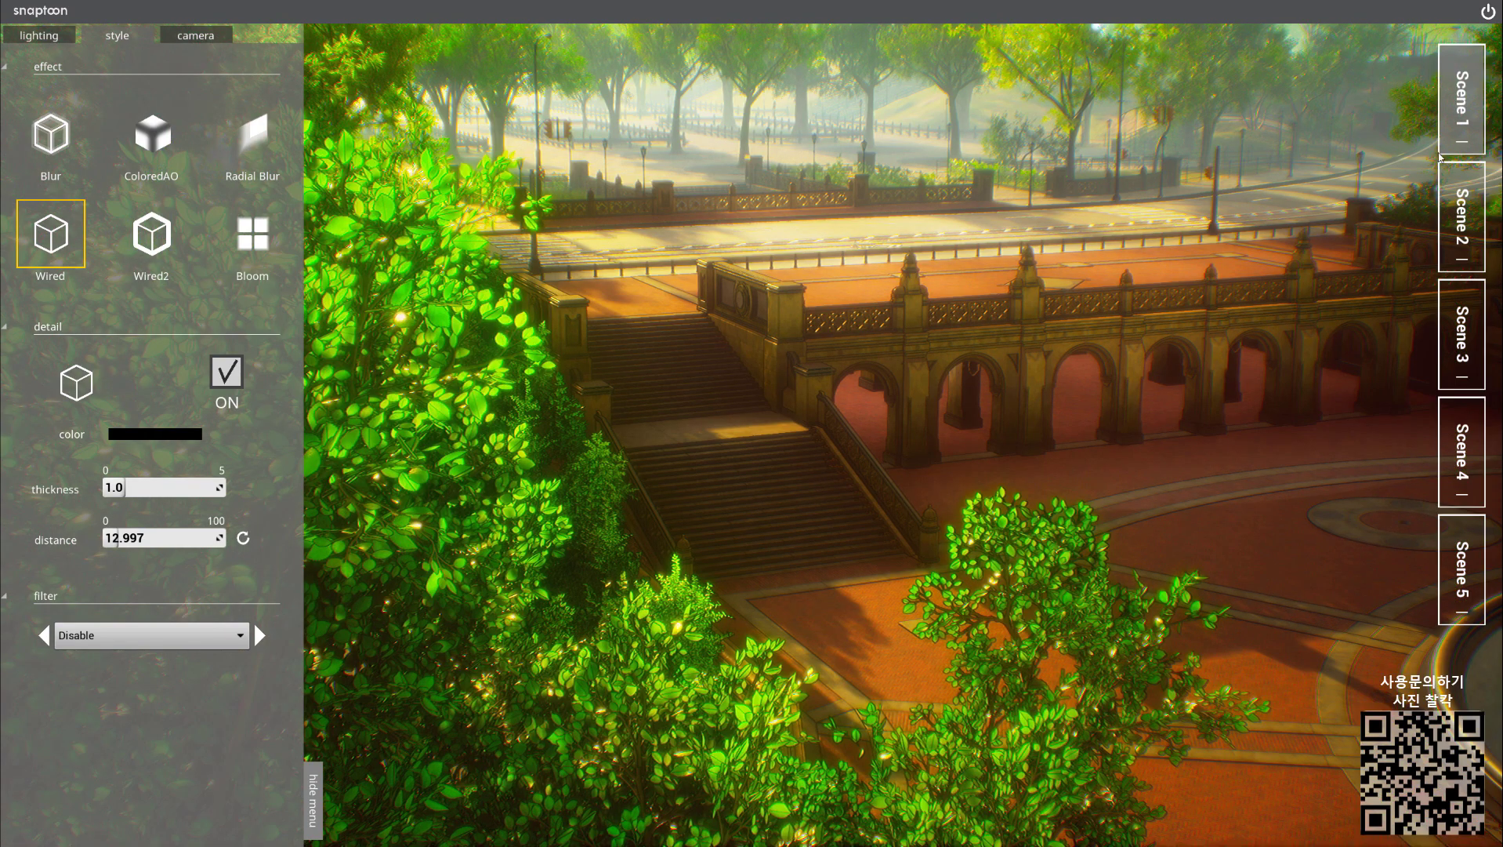
click(1478, 100)
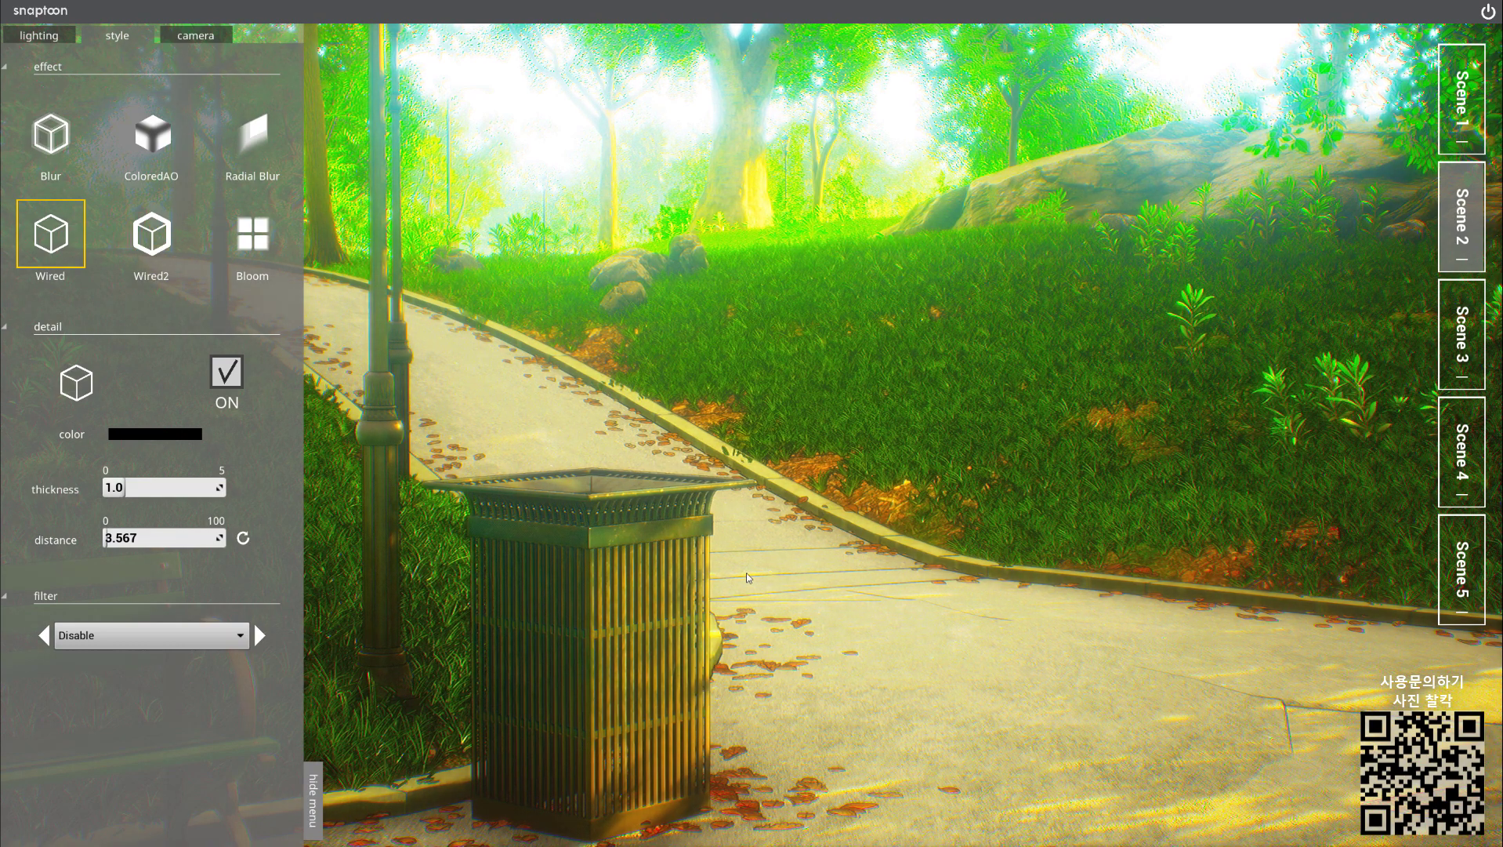
mouse_move(738, 653)
mouse_down()
mouse_move(738, 705)
mouse_move(685, 684)
mouse_up()
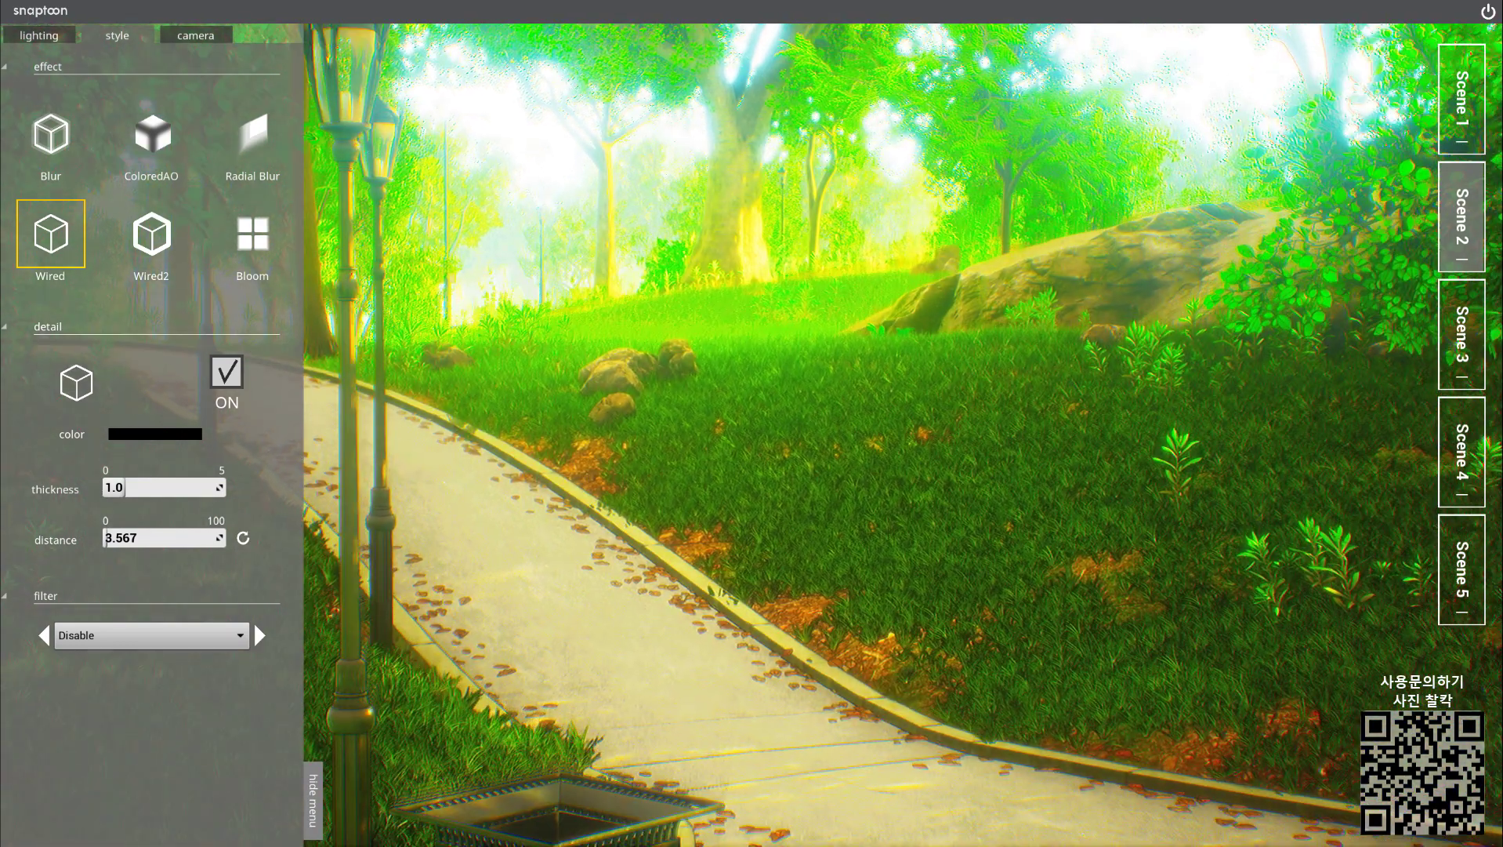
click(1452, 82)
click(1458, 232)
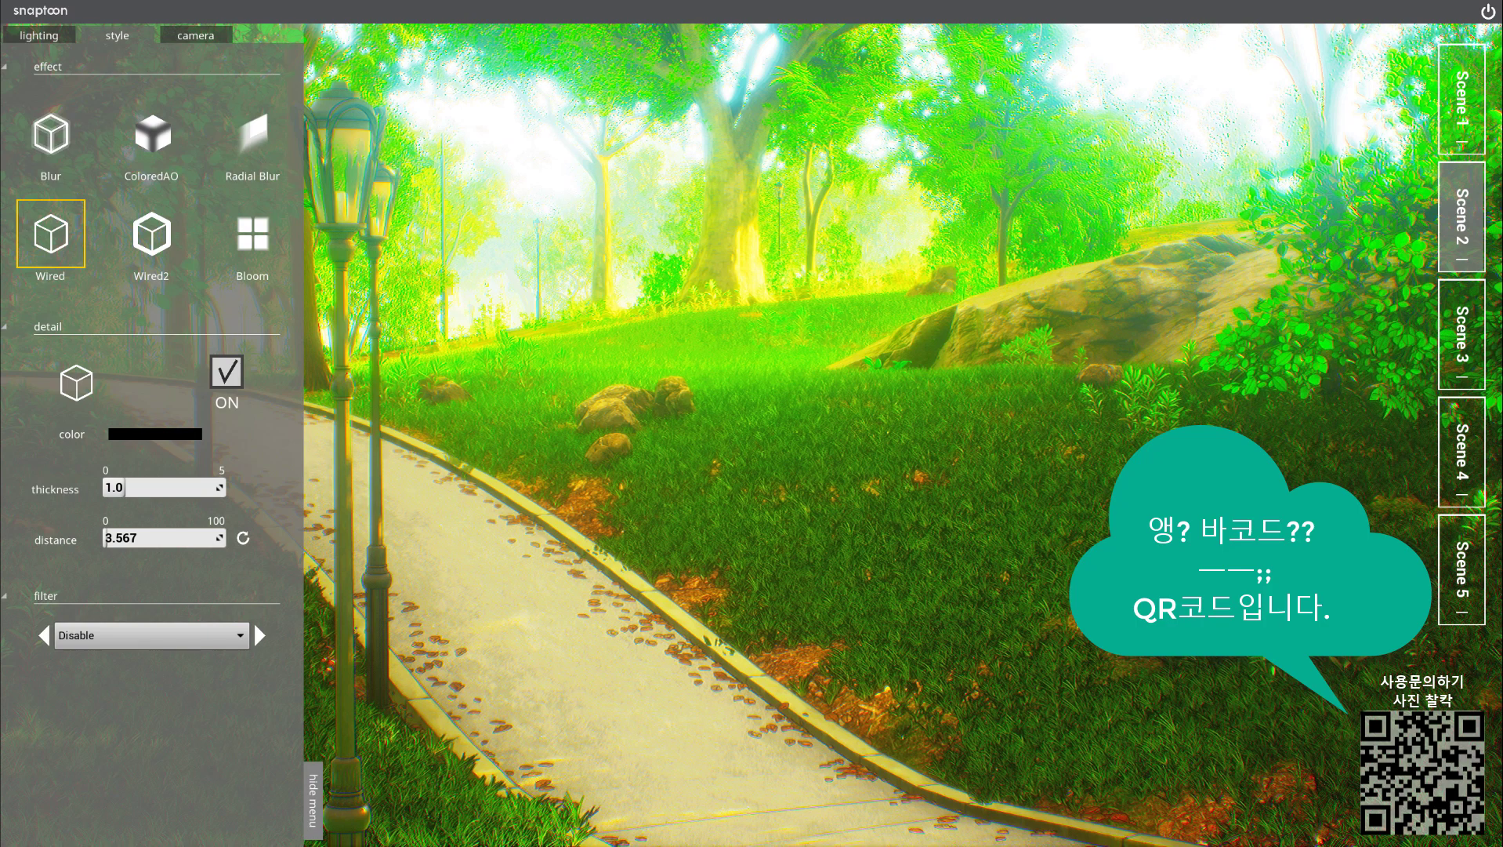
click(1079, 659)
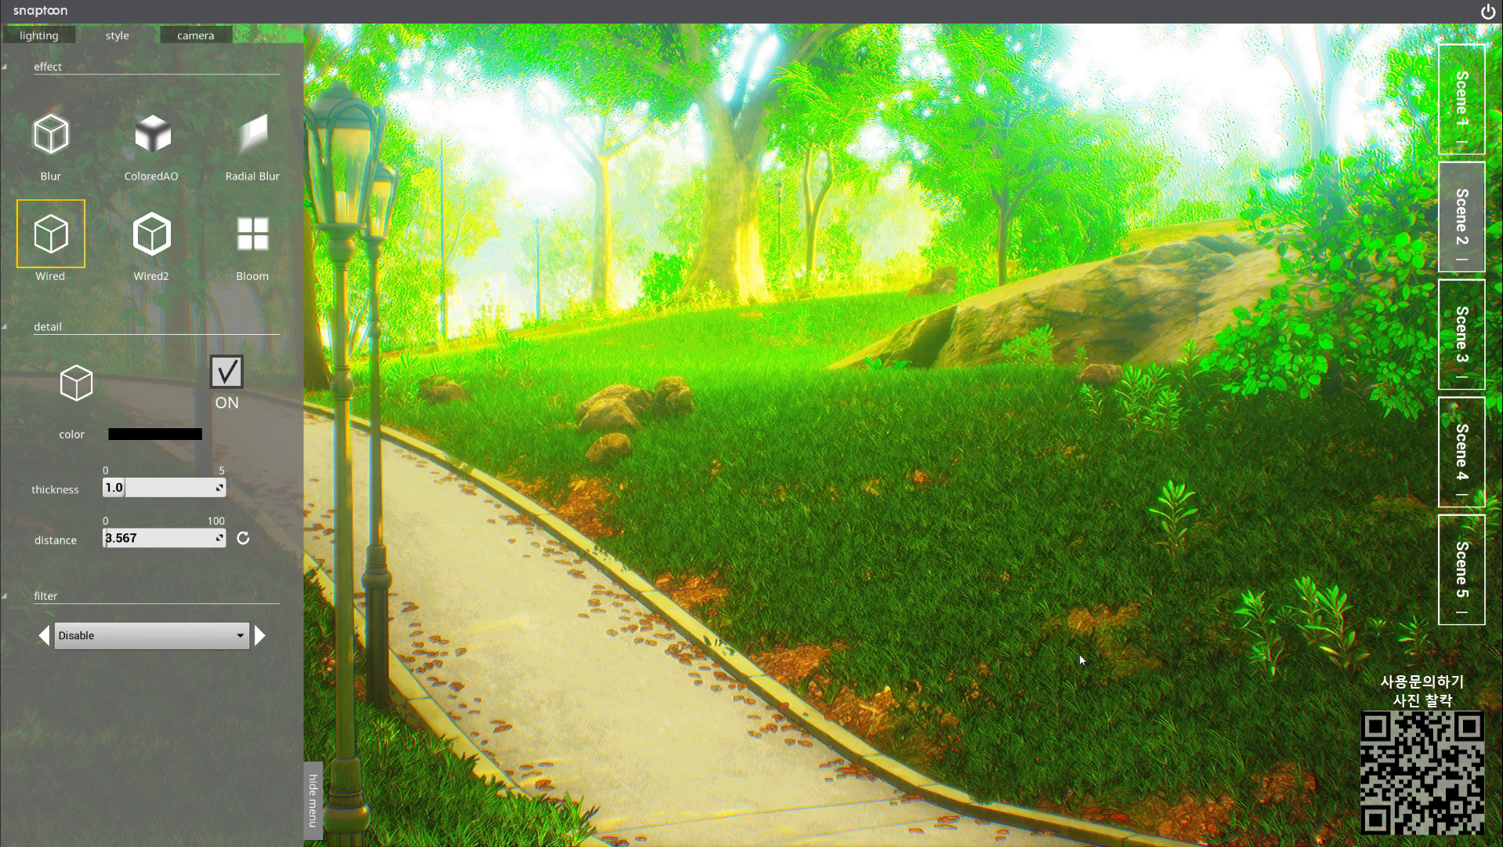